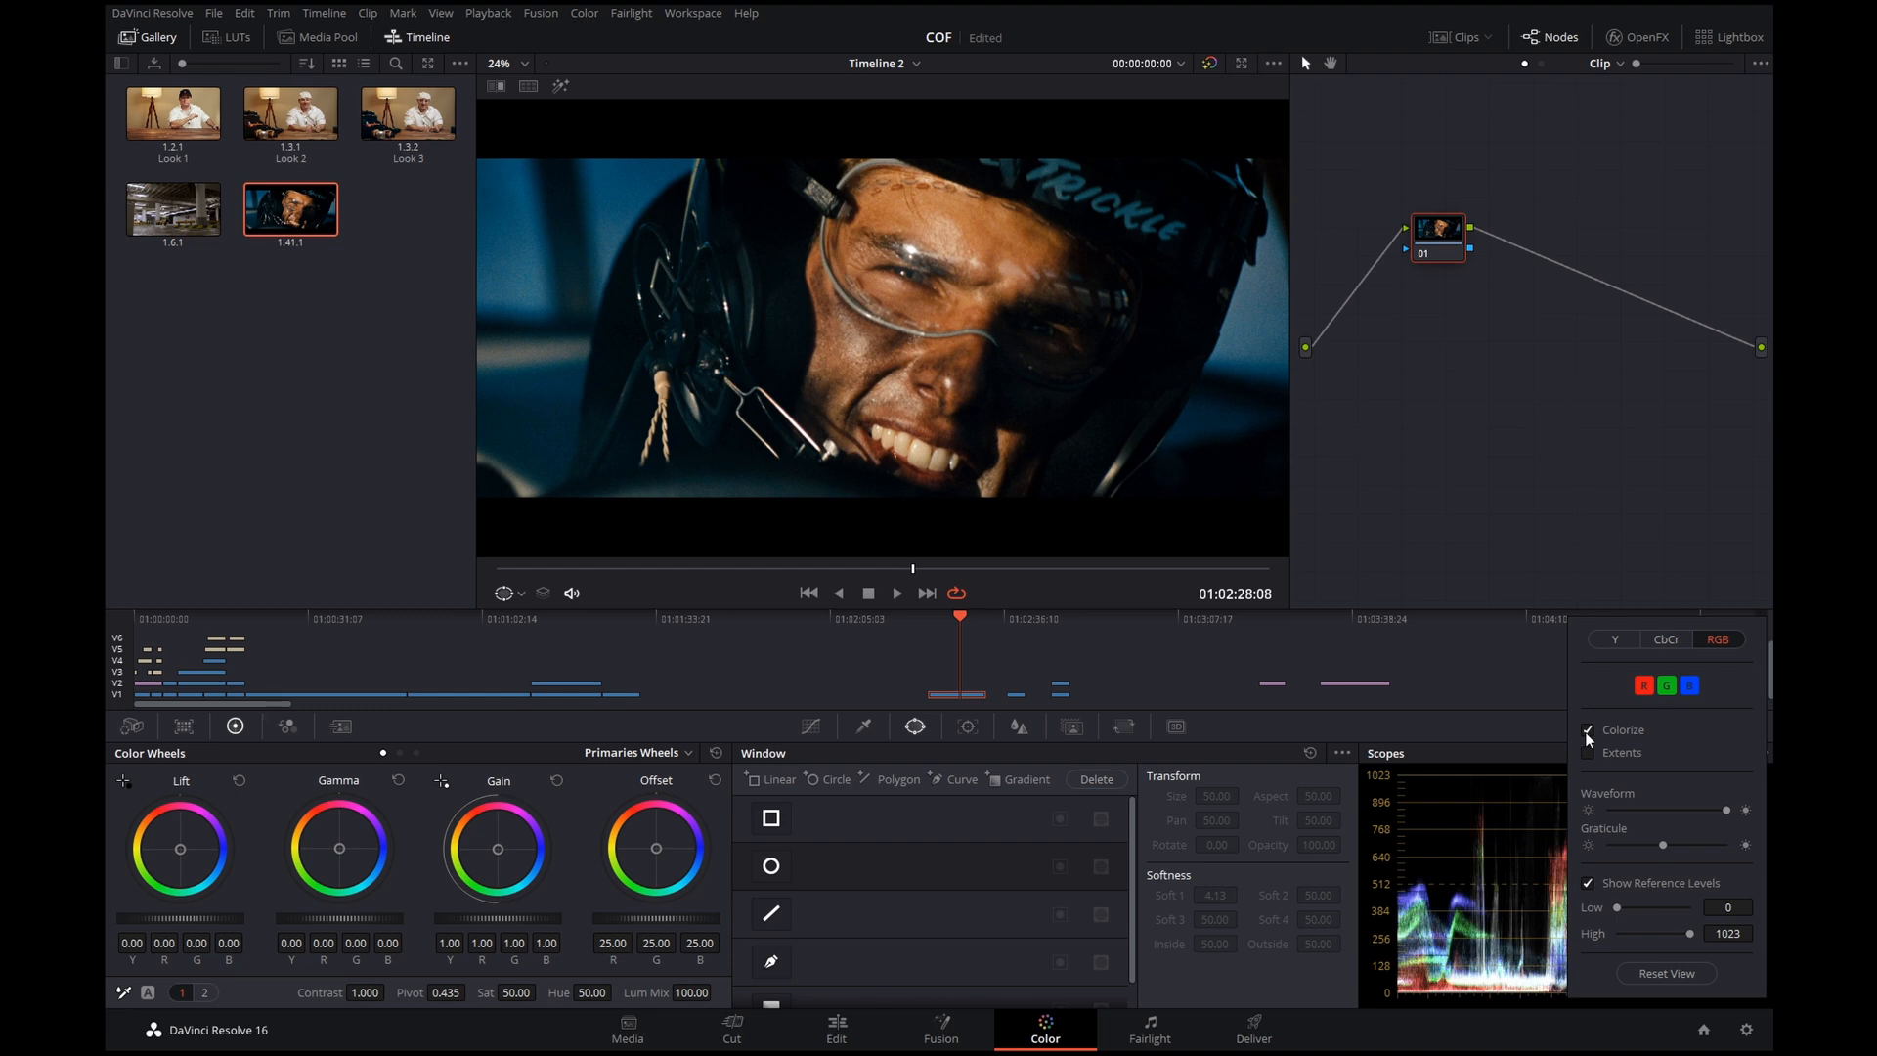
Turn off Colorize for the waveform scope and set the color wheels to Primaries Wheels mode
left_click(1588, 731)
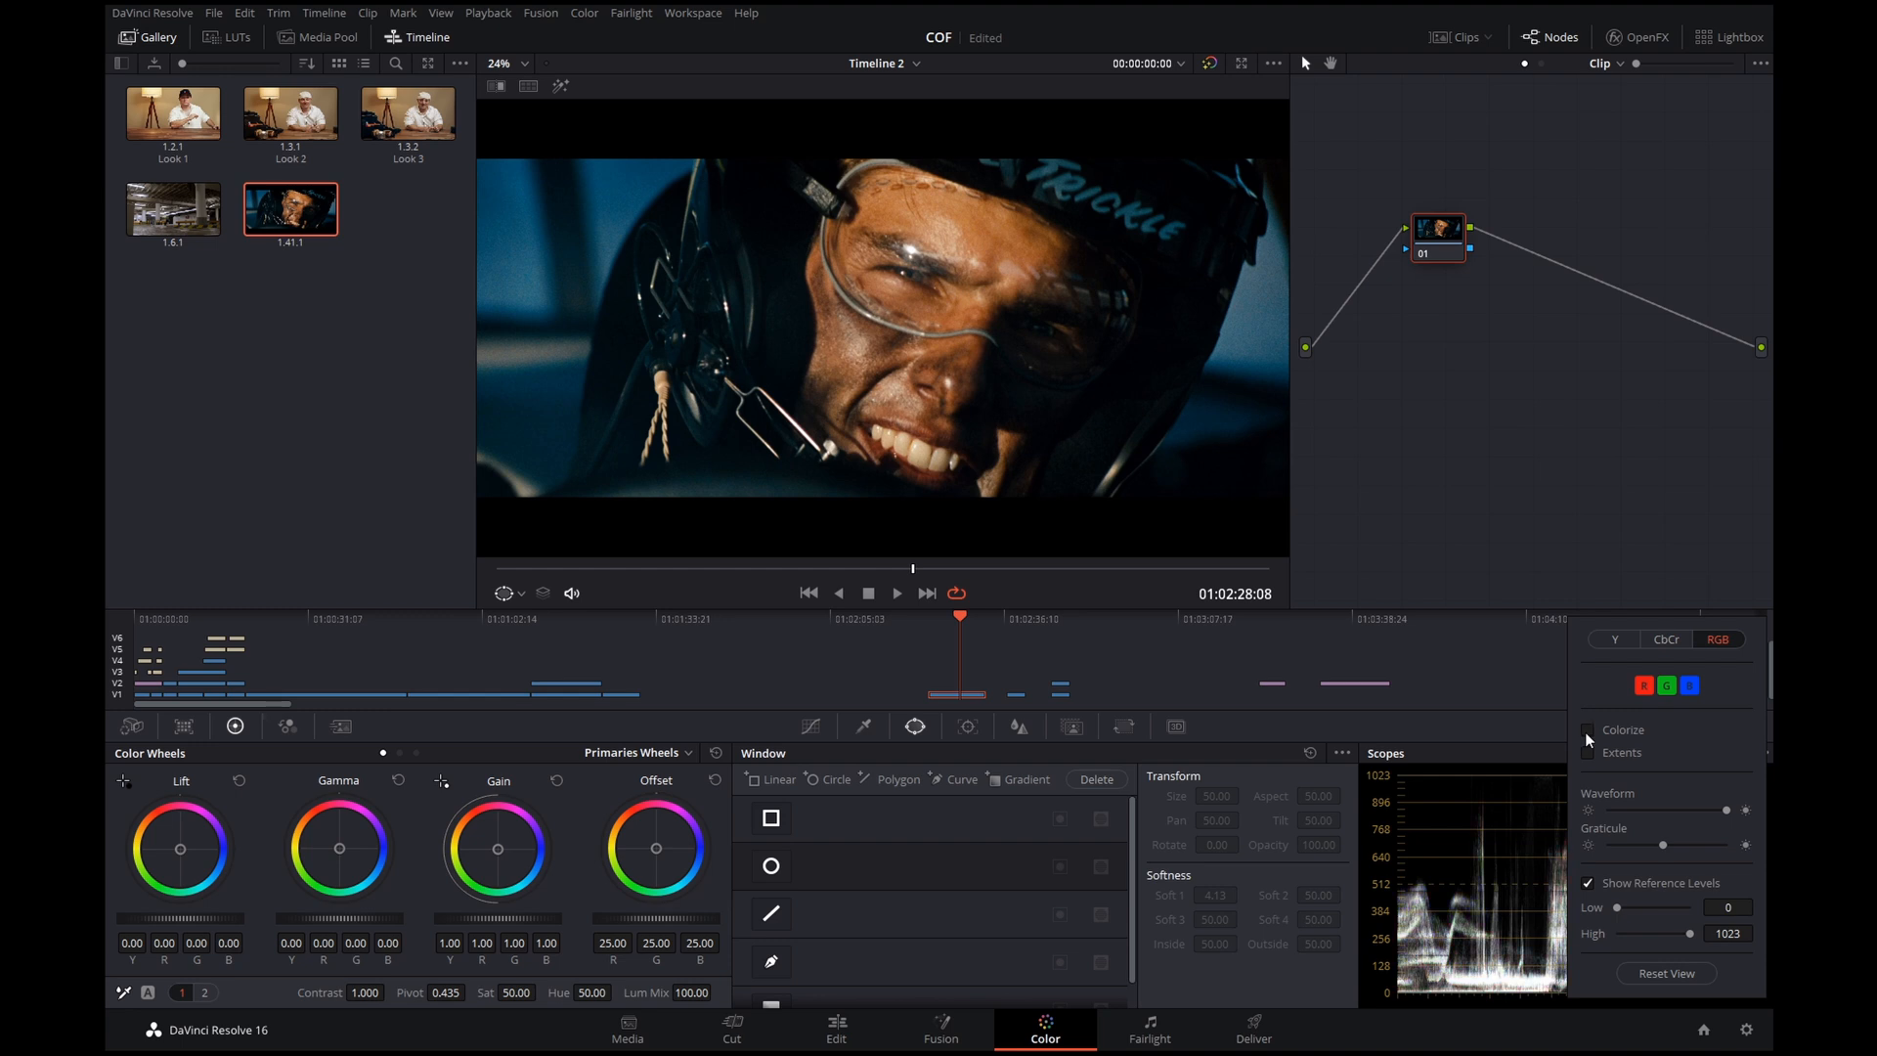
left_click(1513, 699)
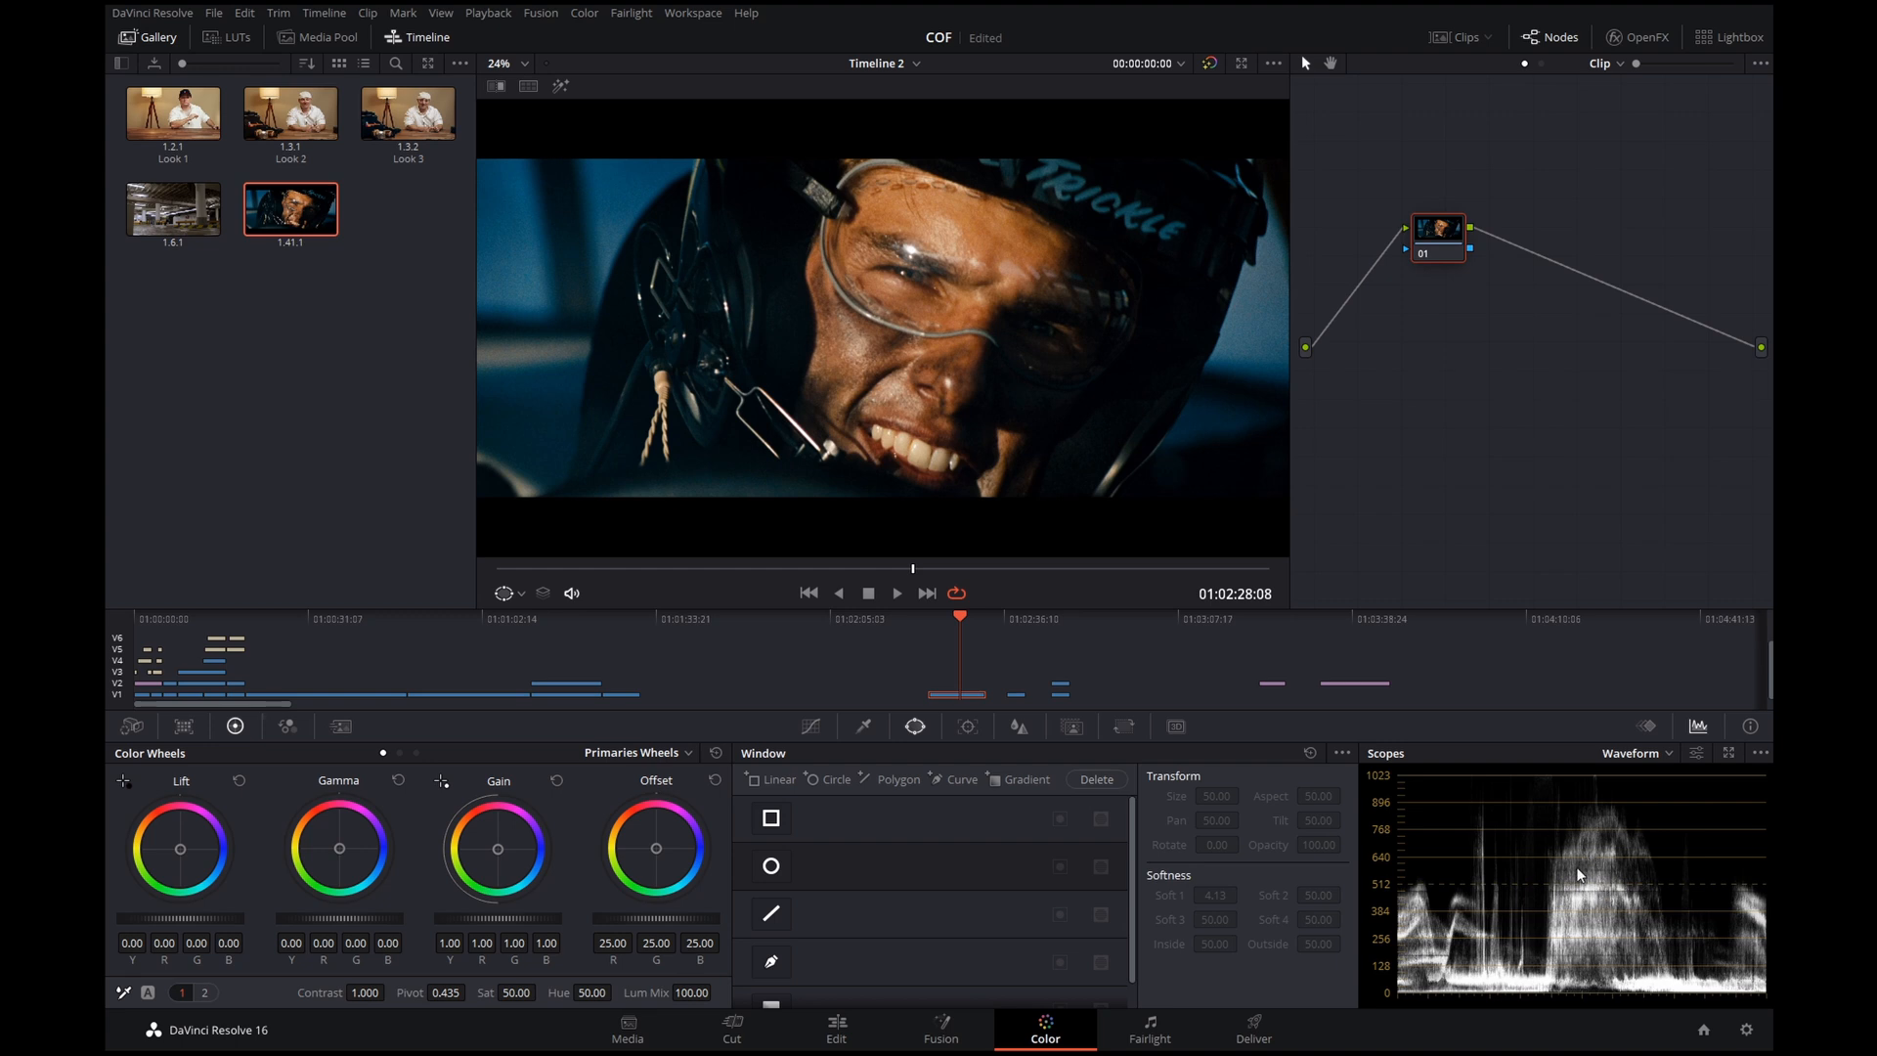
left_click(686, 753)
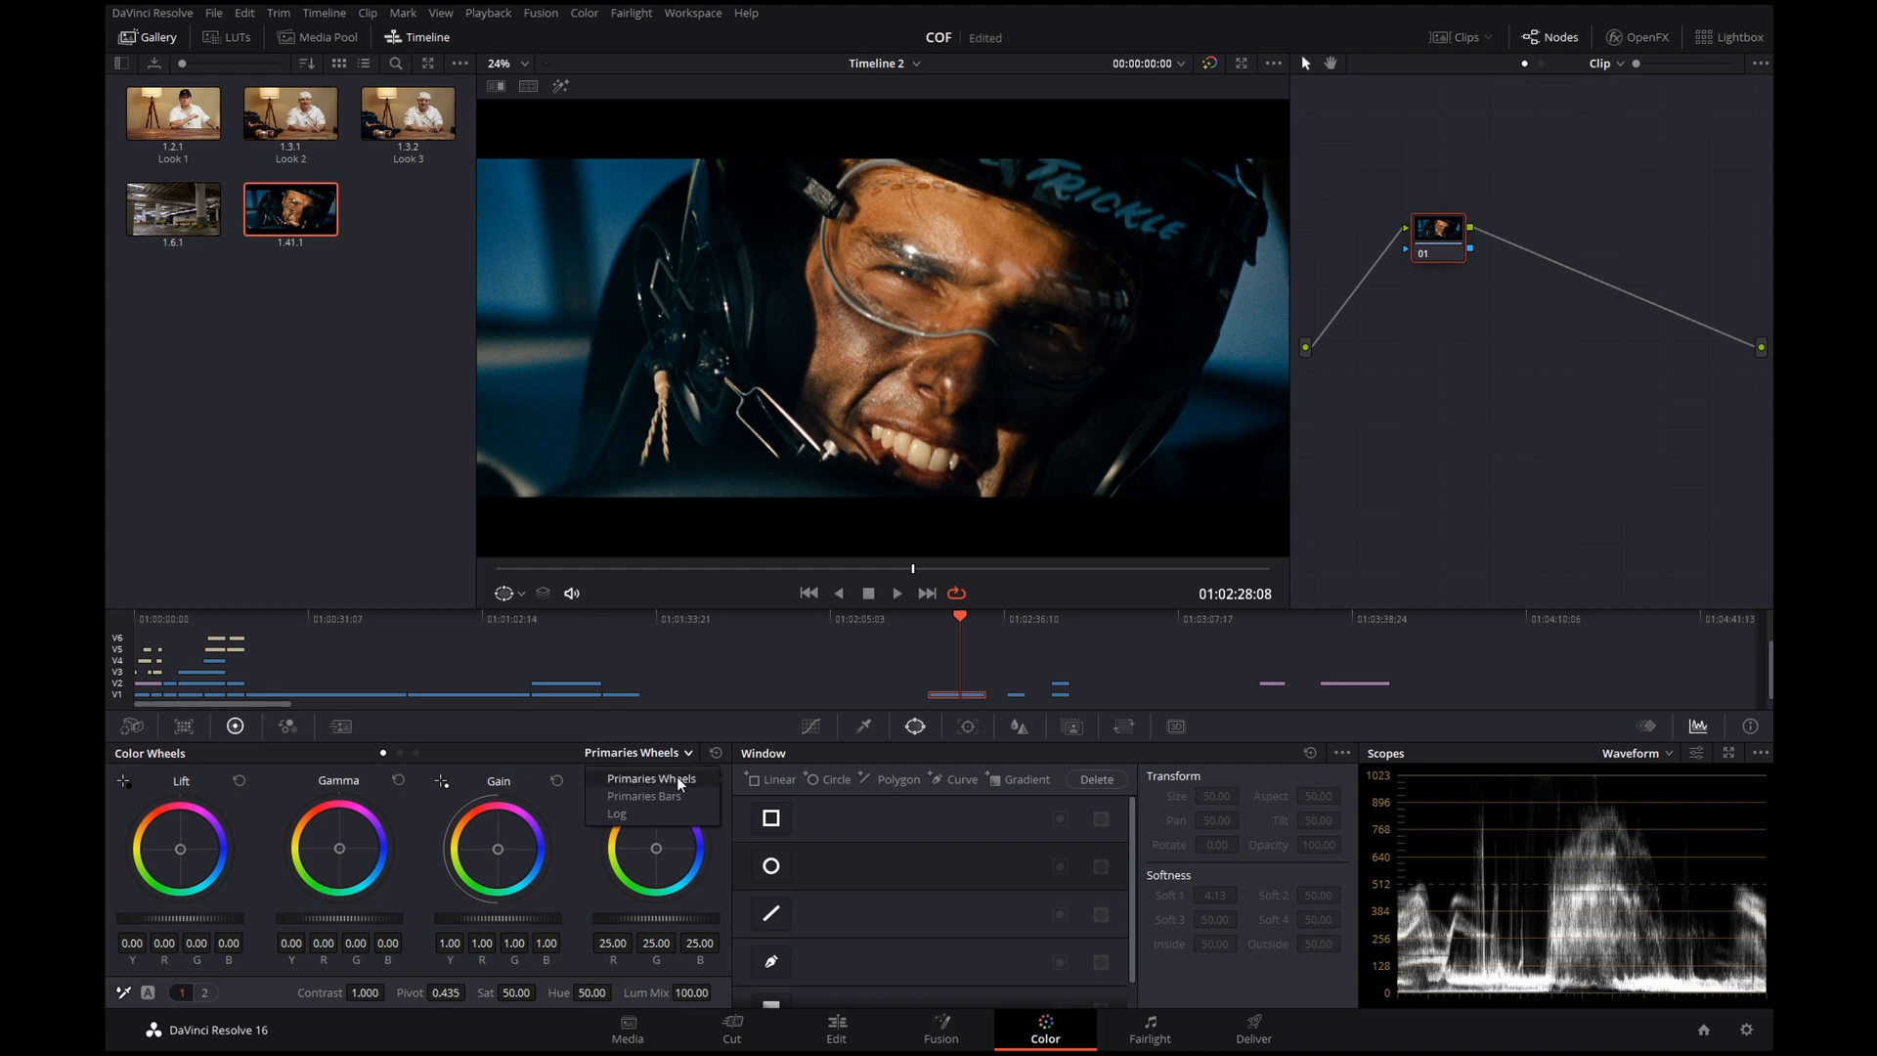
left_click(677, 779)
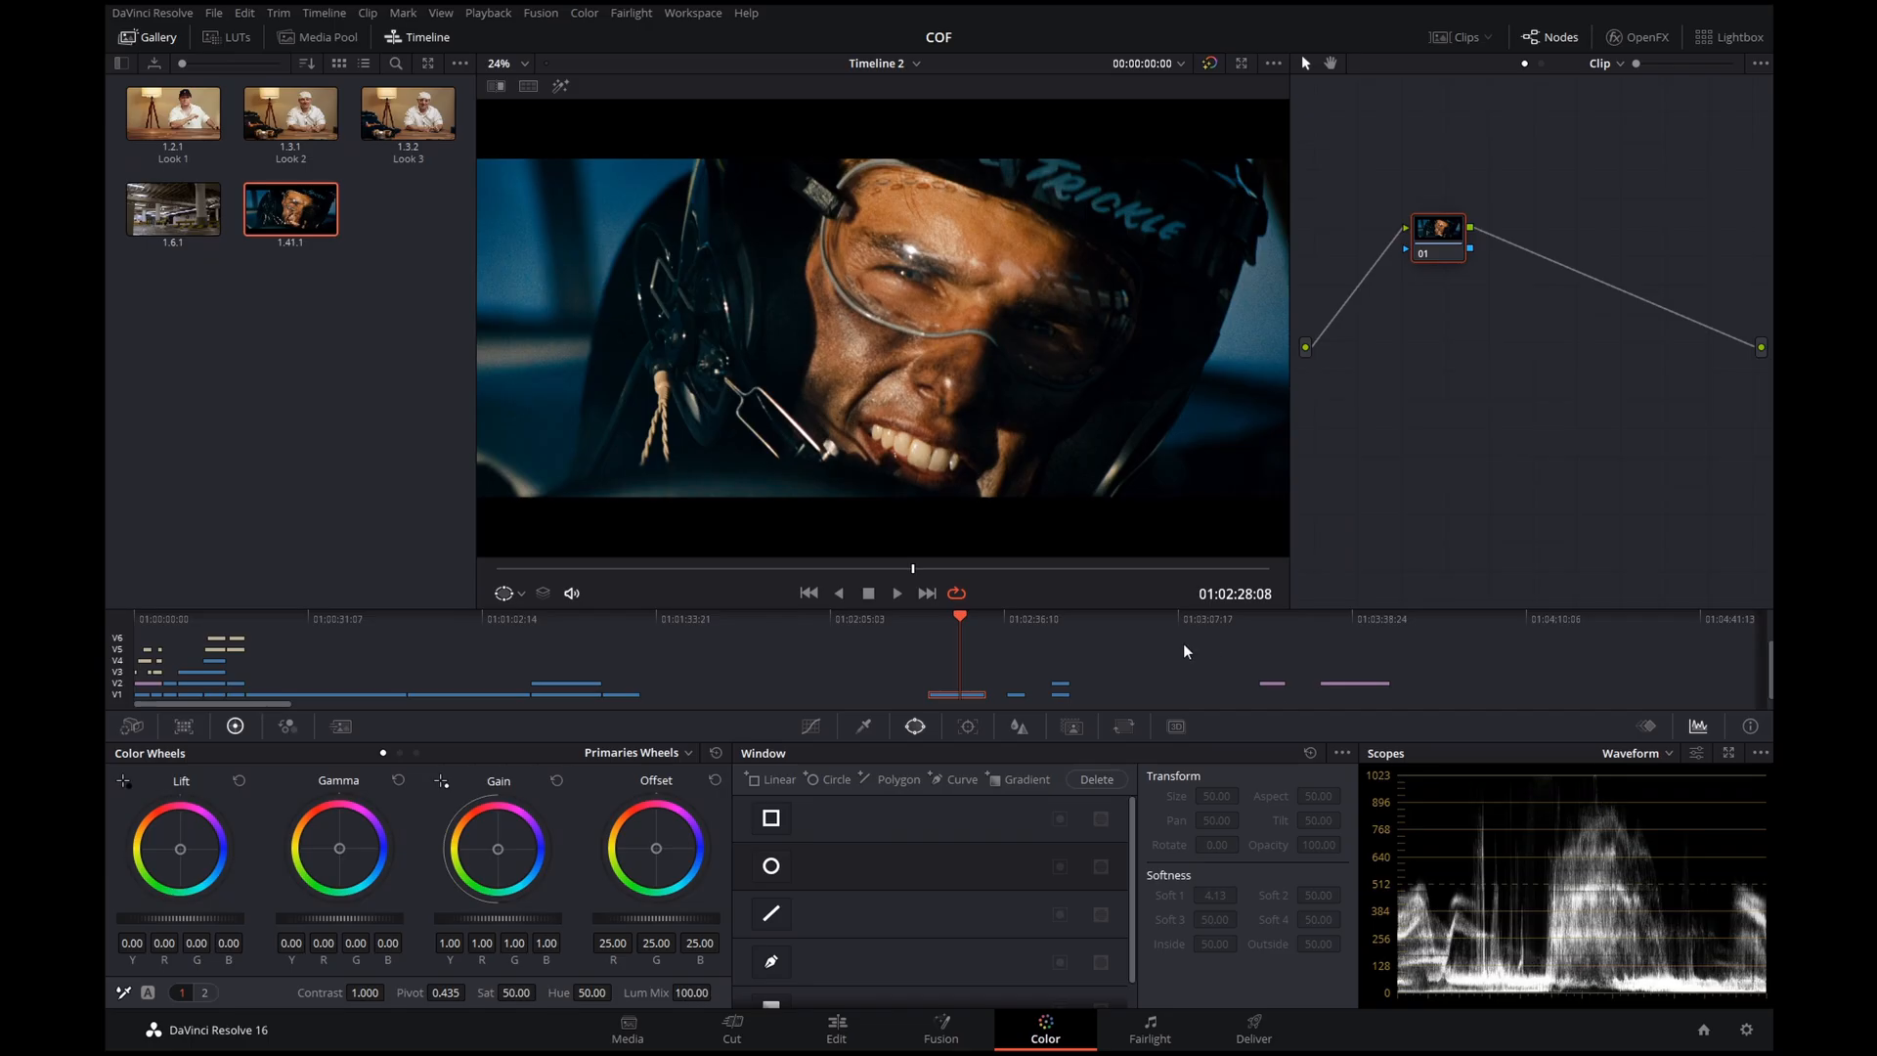
Draw a four-point curve window on the helmeted driver's forehead and isolate it with Highlight to examine its level in the waveform
left_click(771, 960)
left_click(974, 209)
left_click(983, 256)
left_click(1052, 272)
left_click(1063, 236)
left_click(975, 209)
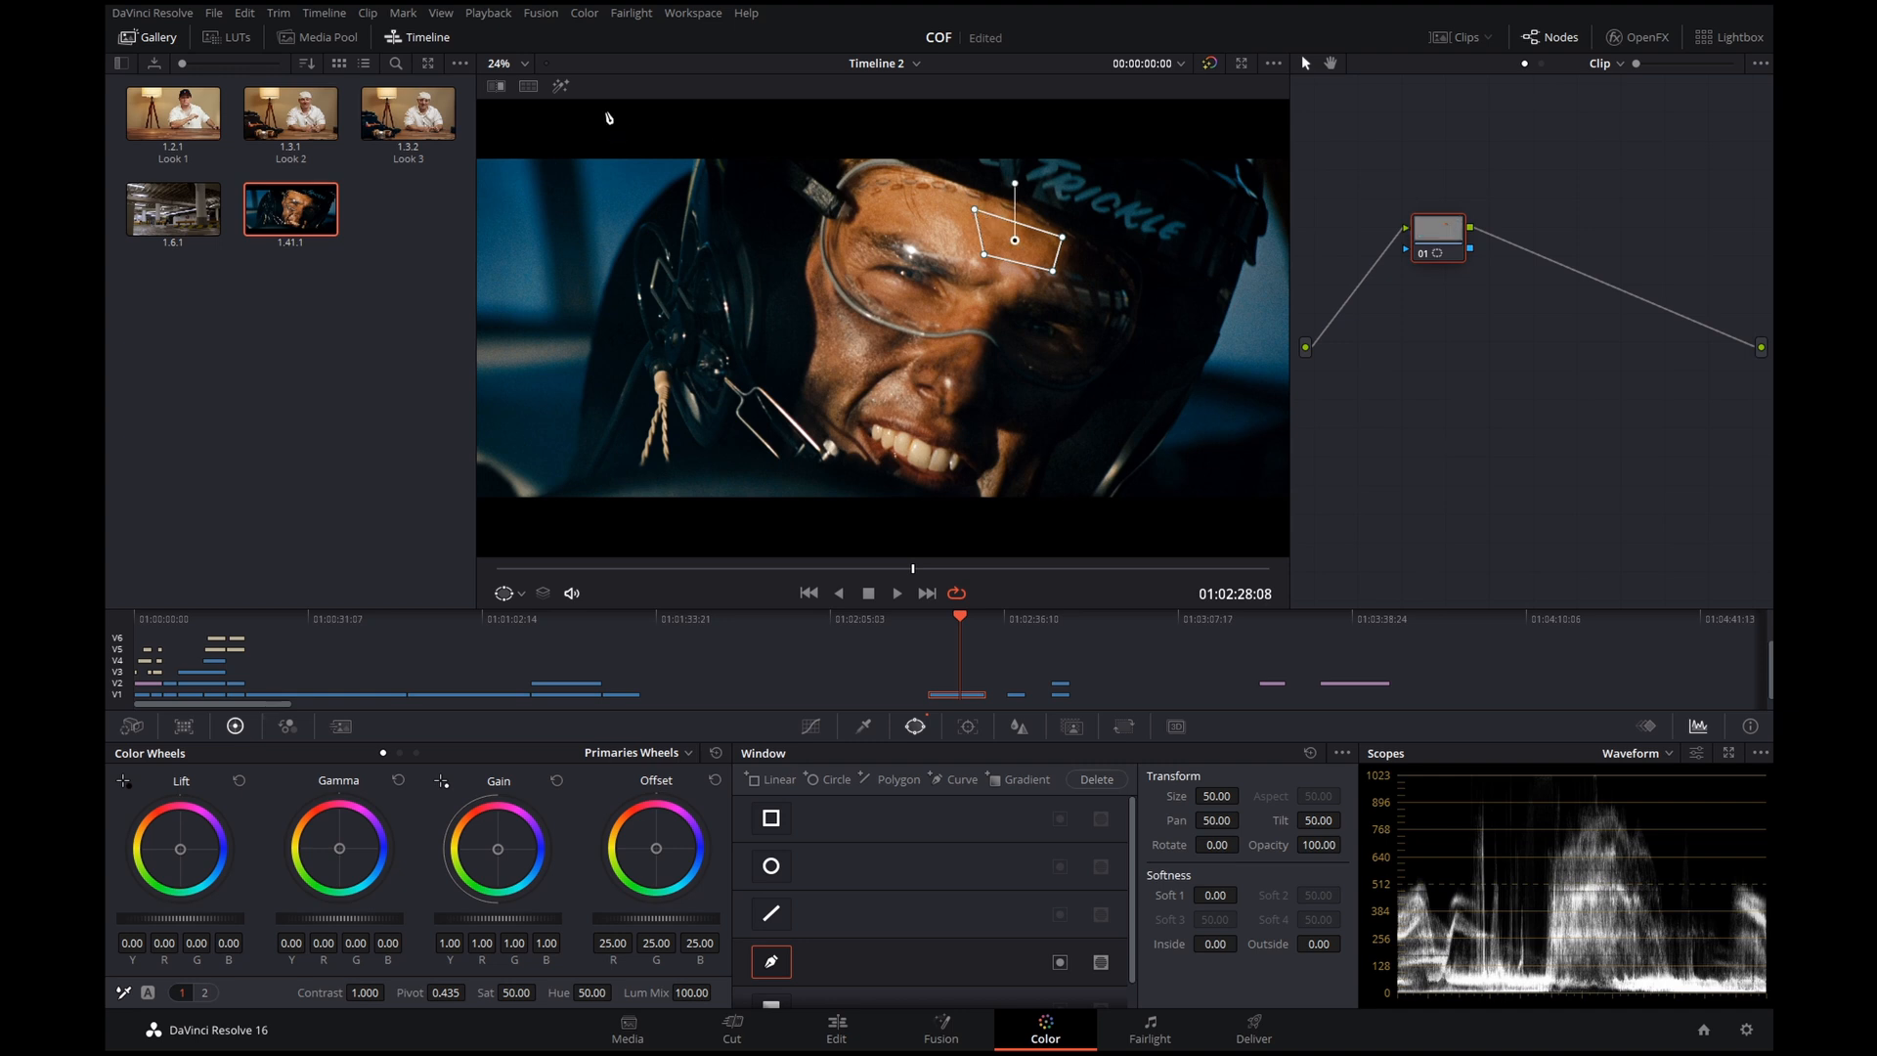
left_click(562, 87)
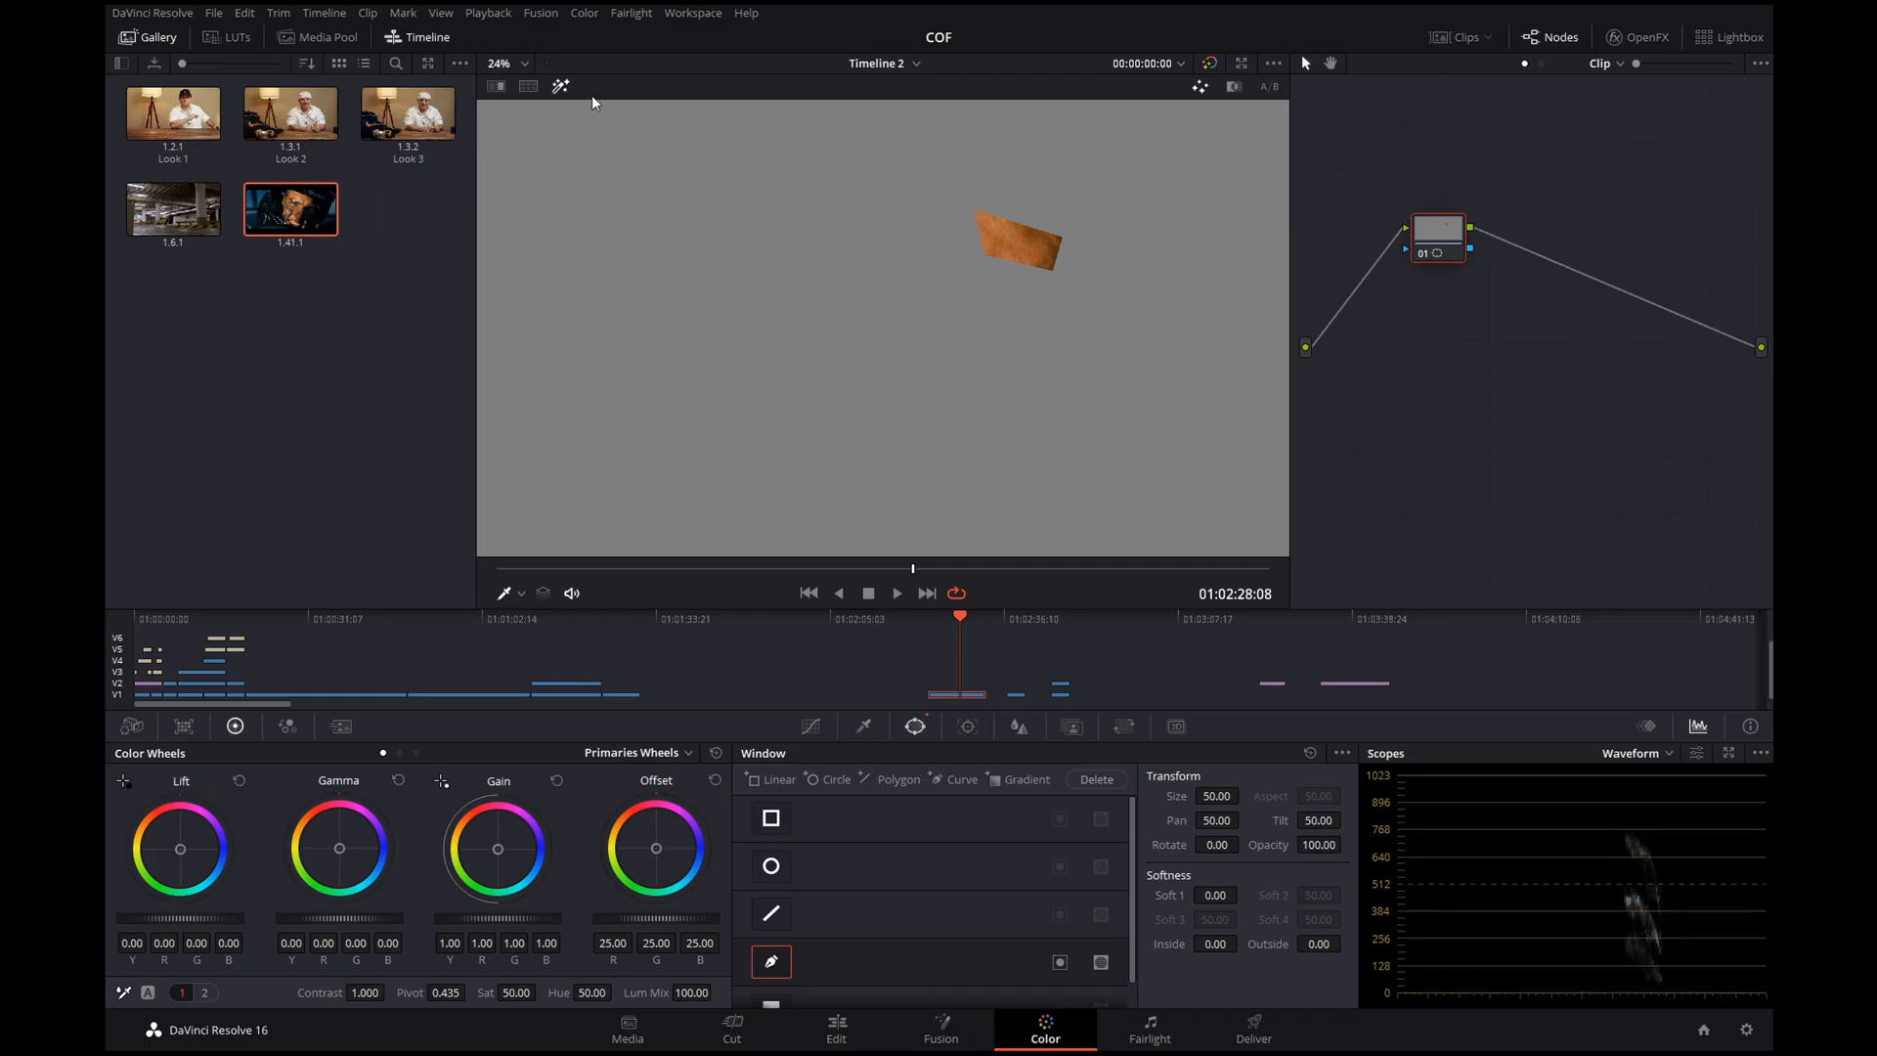
left_click(559, 88)
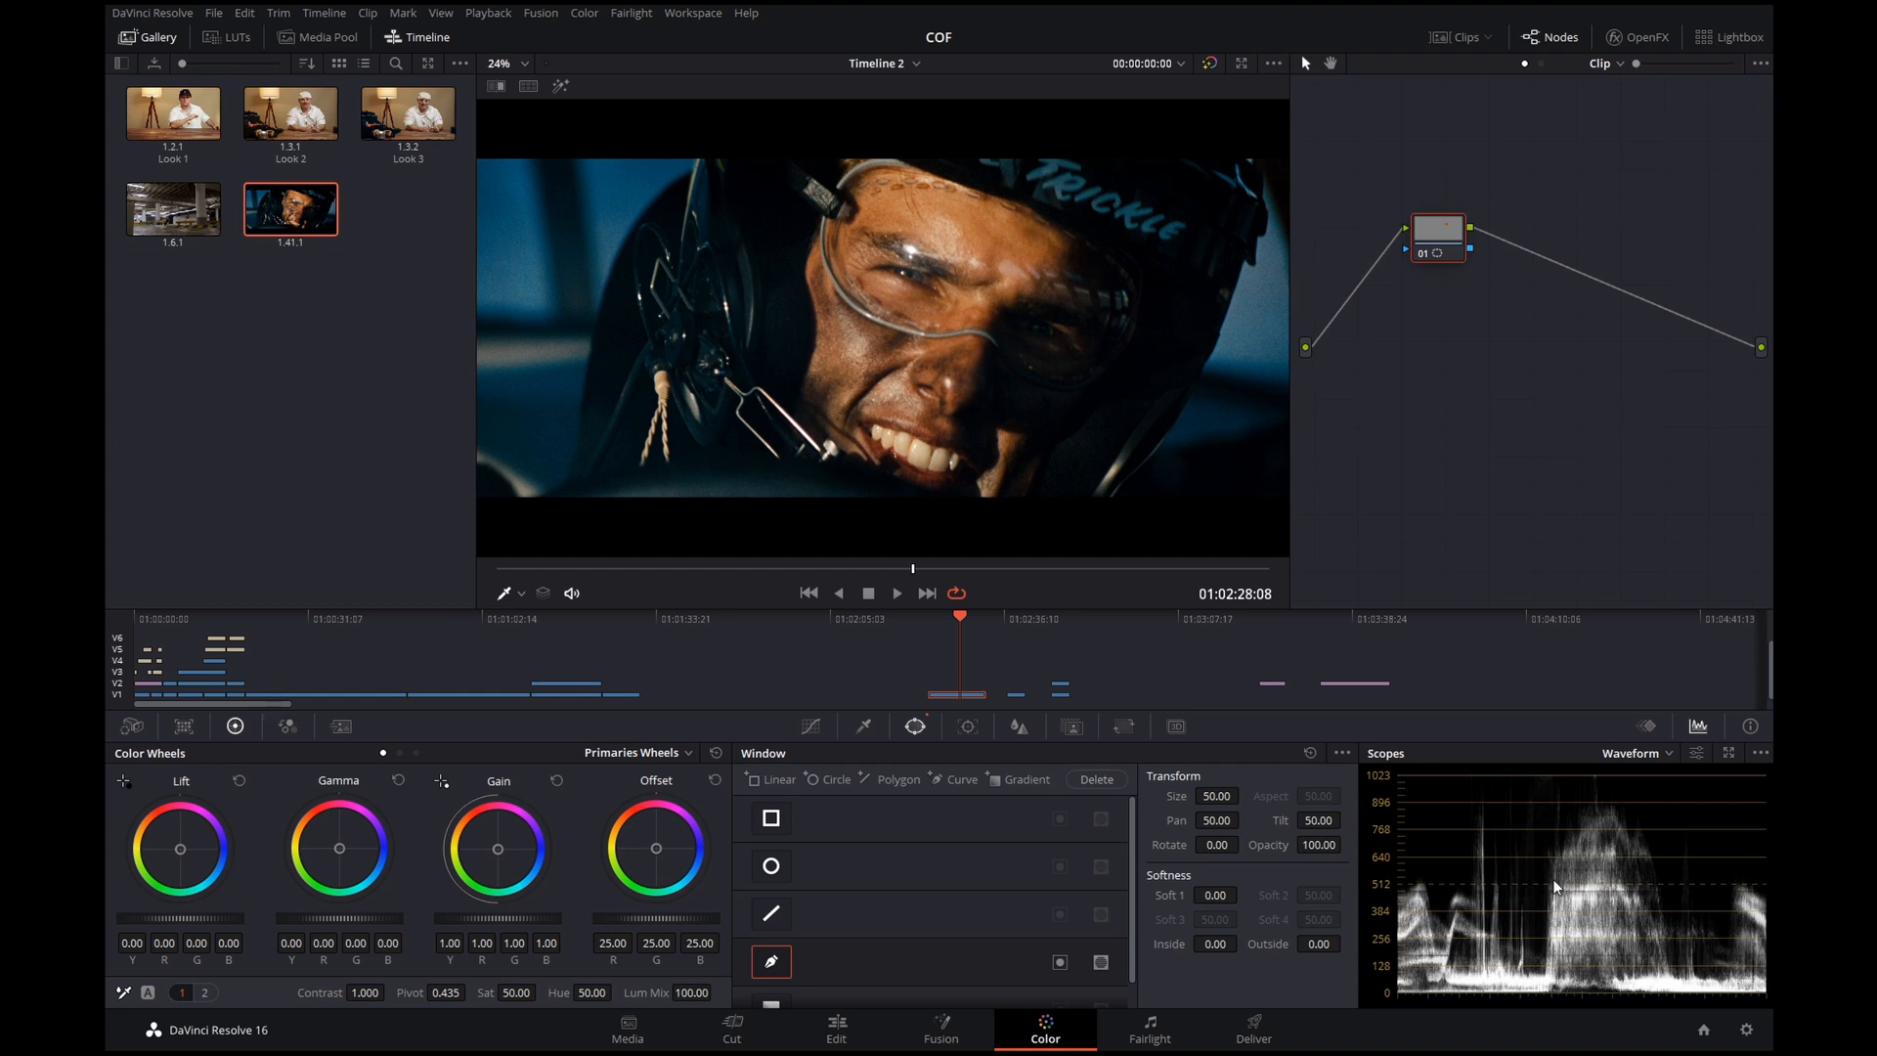
left_click(645, 753)
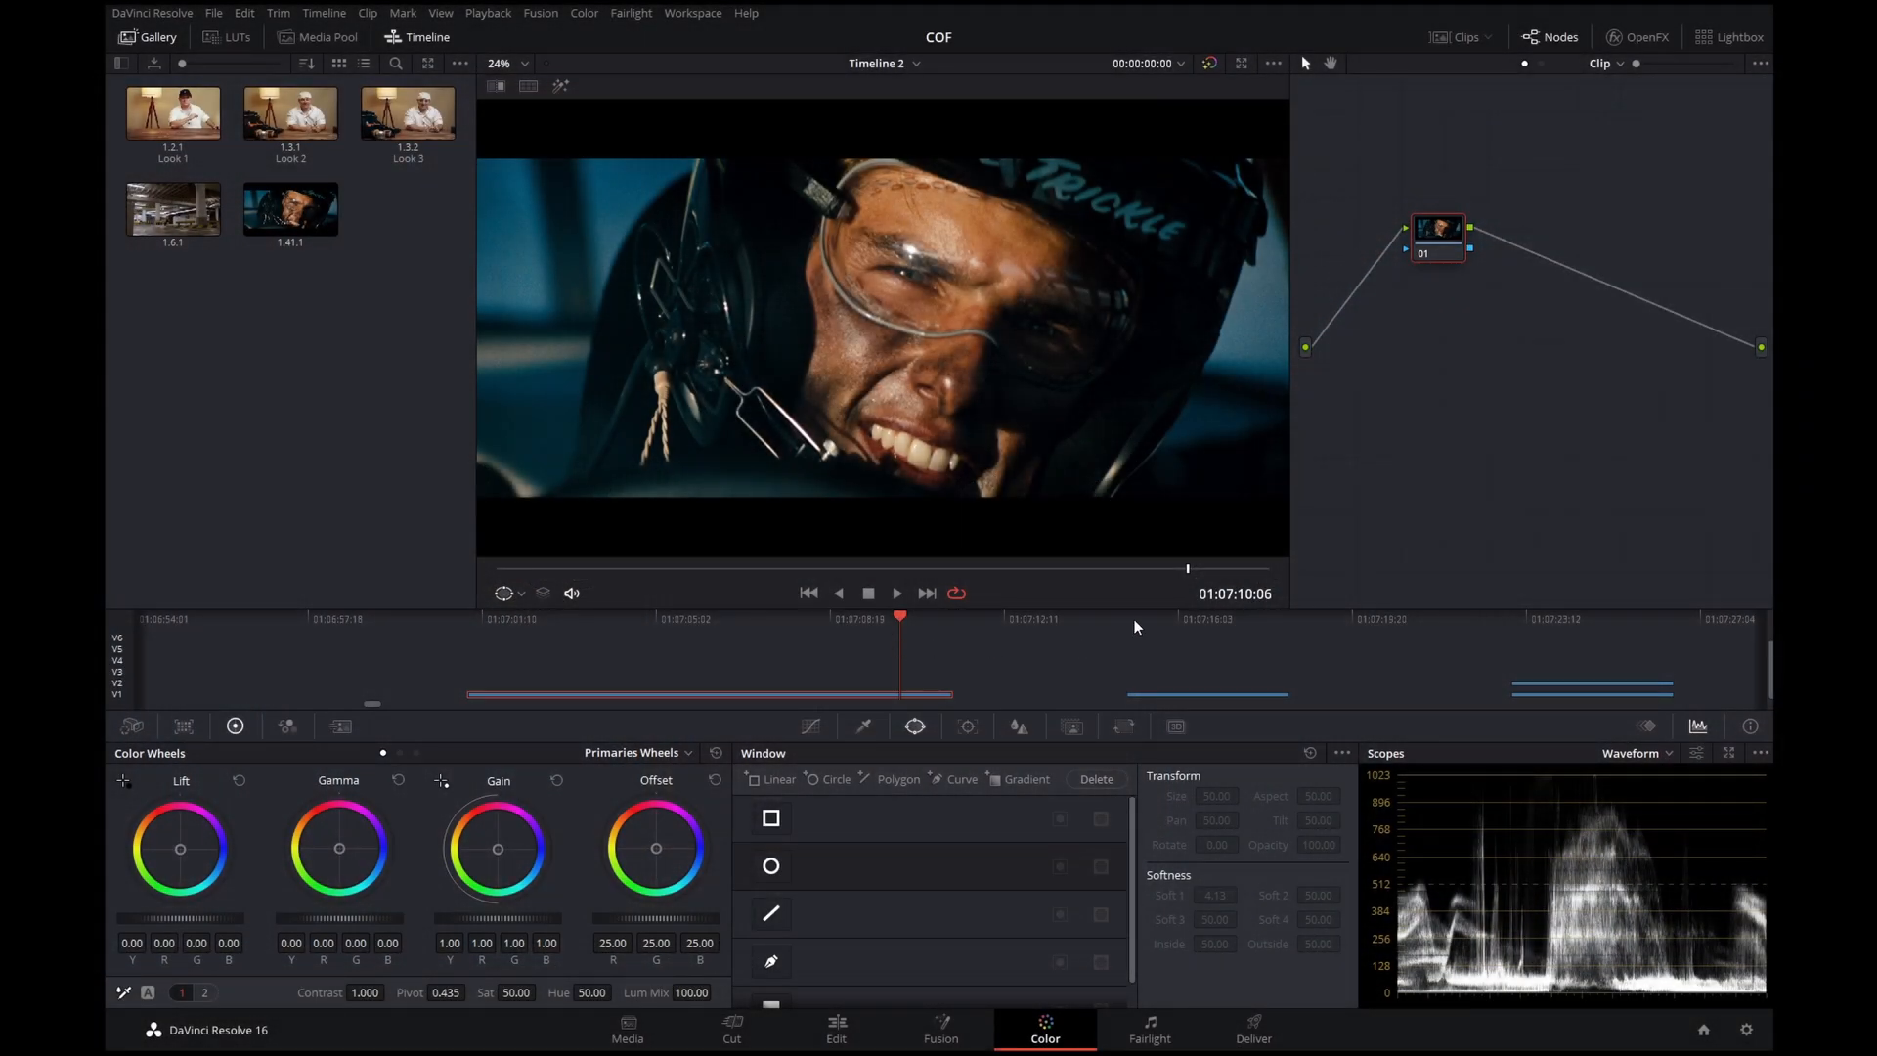
Go to the clip of the man at the steering wheel, label its first node WB and white balance the shot
left_click(1134, 624)
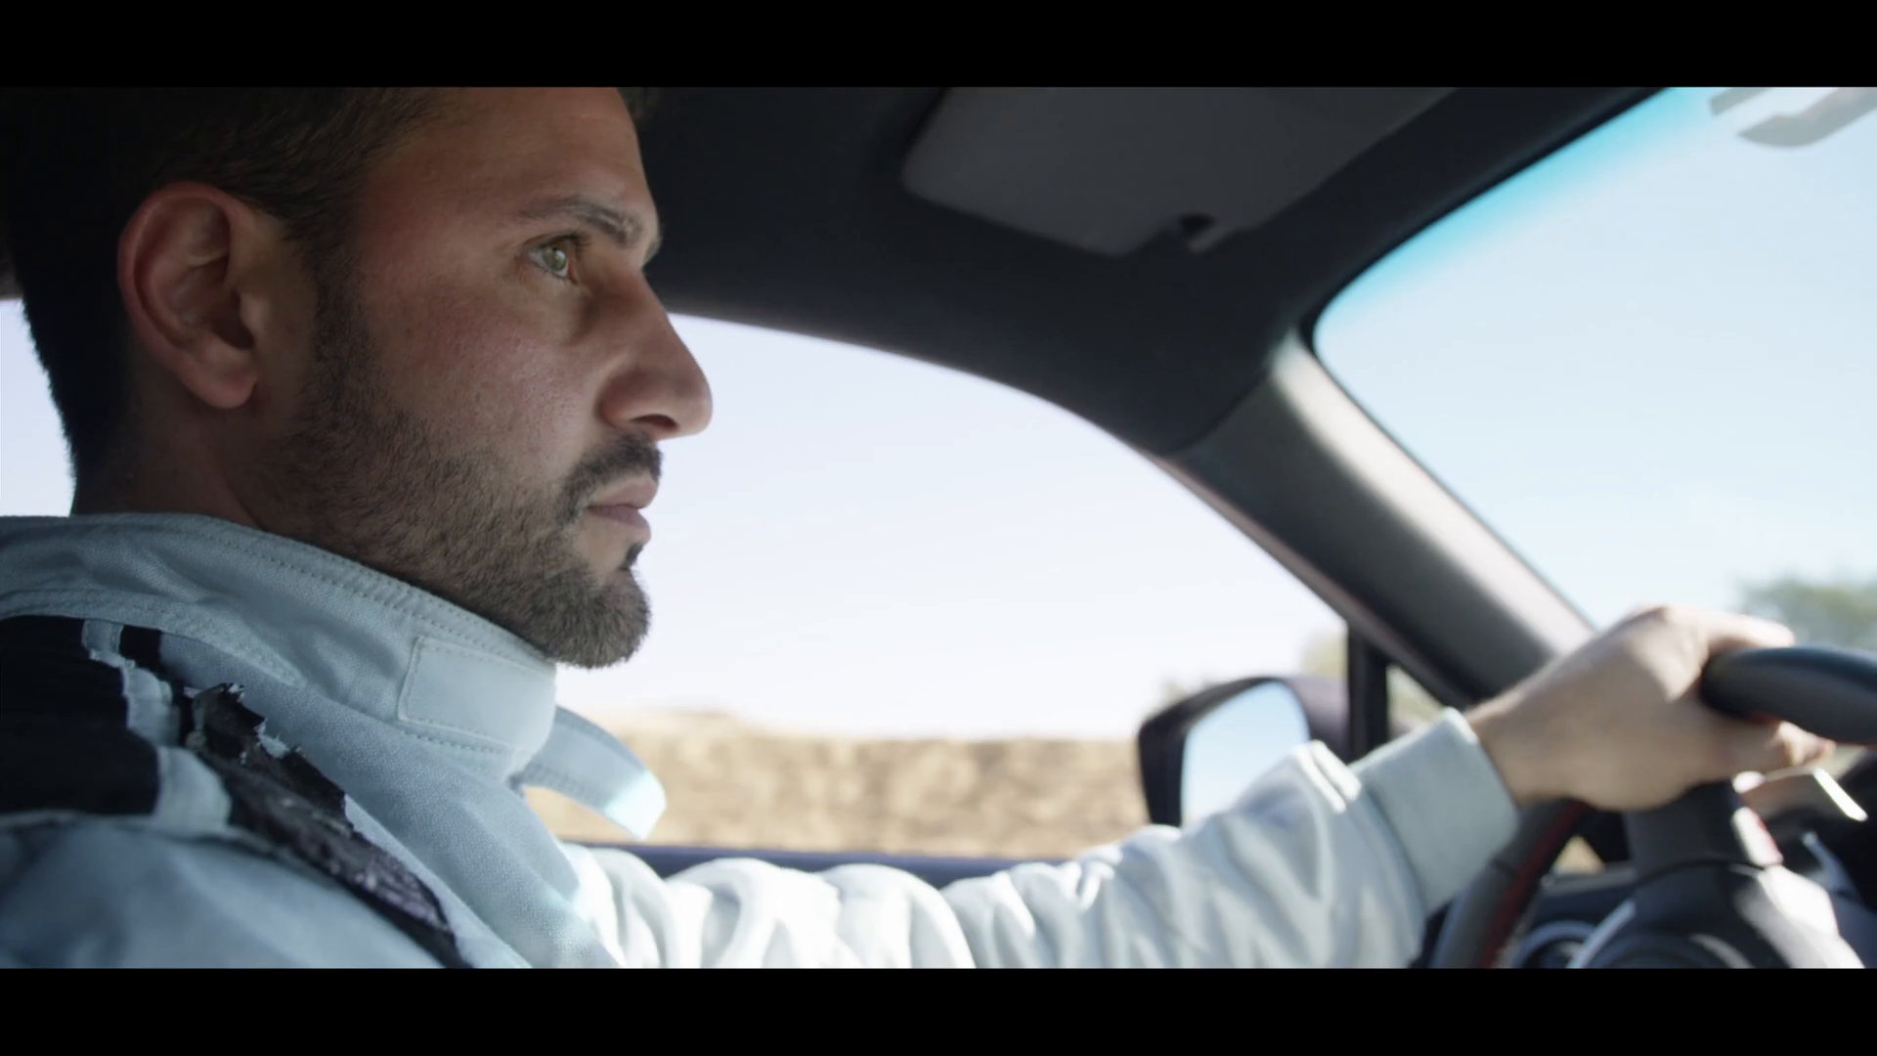
right_click(1438, 227)
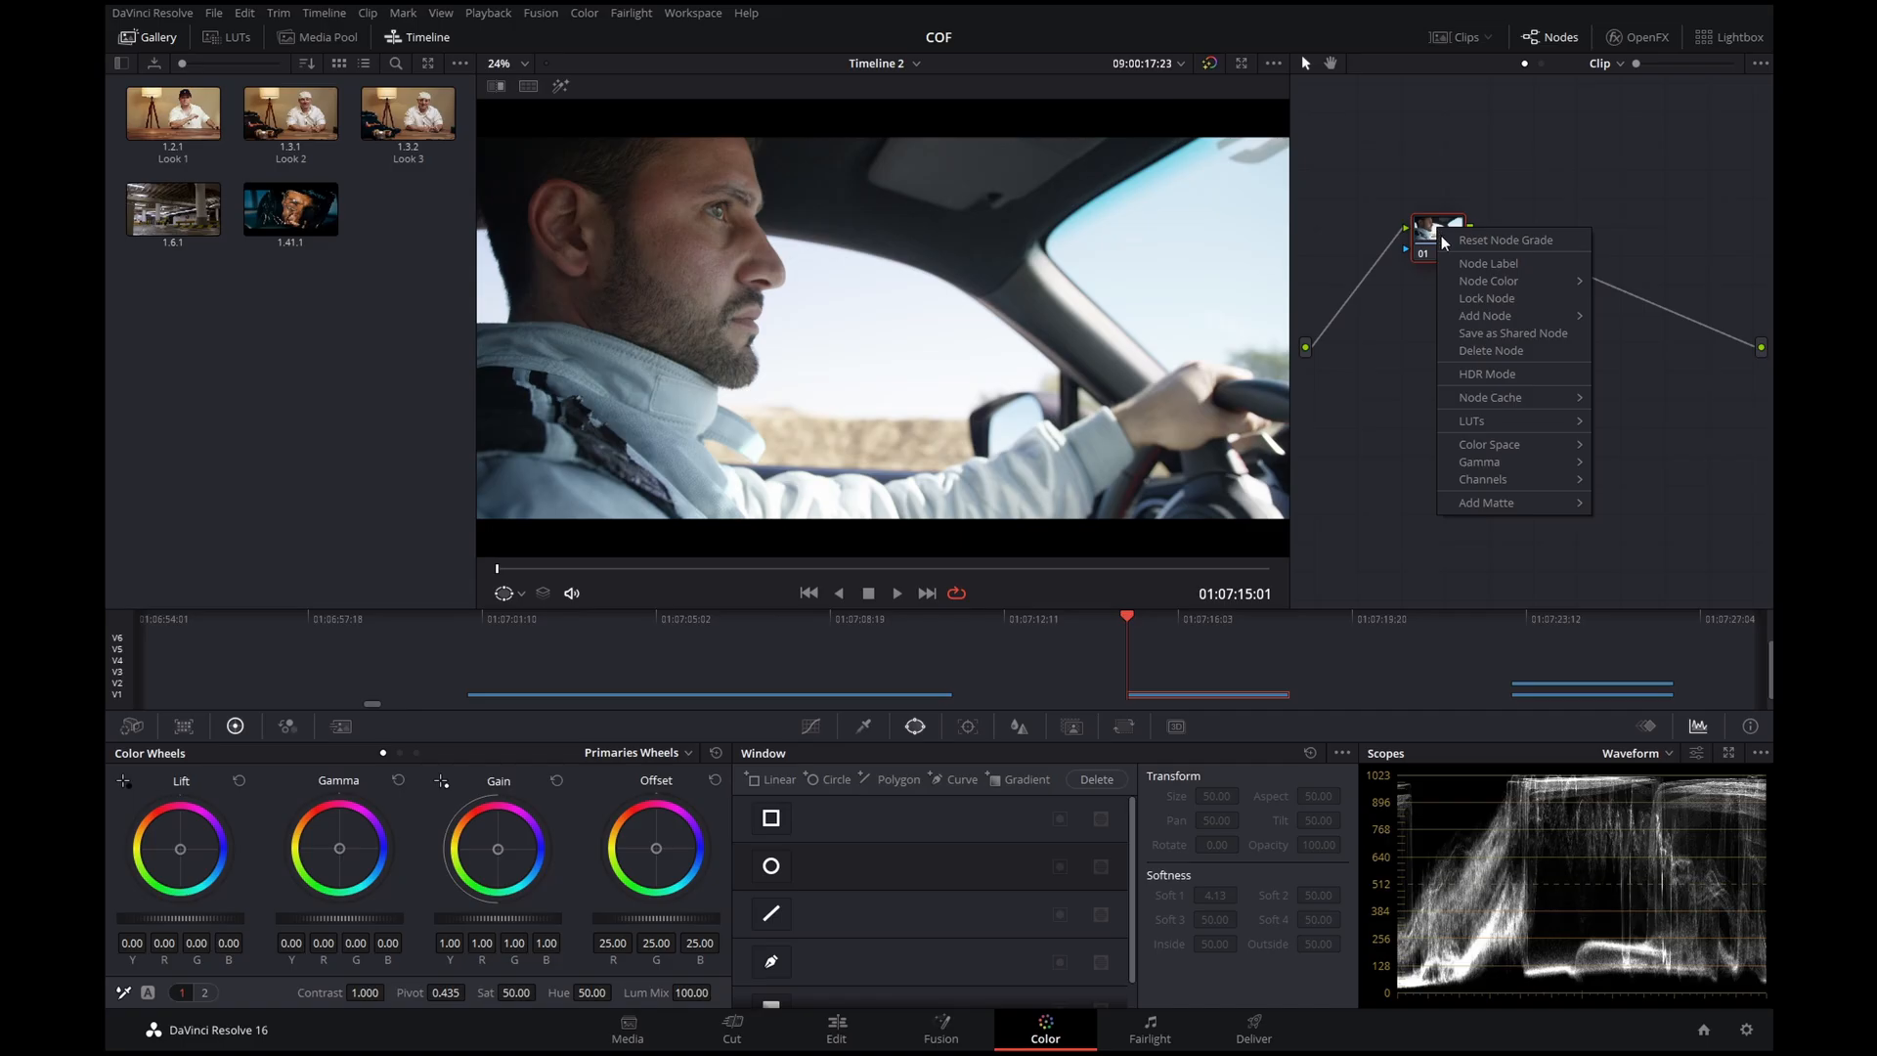
left_click(1451, 259)
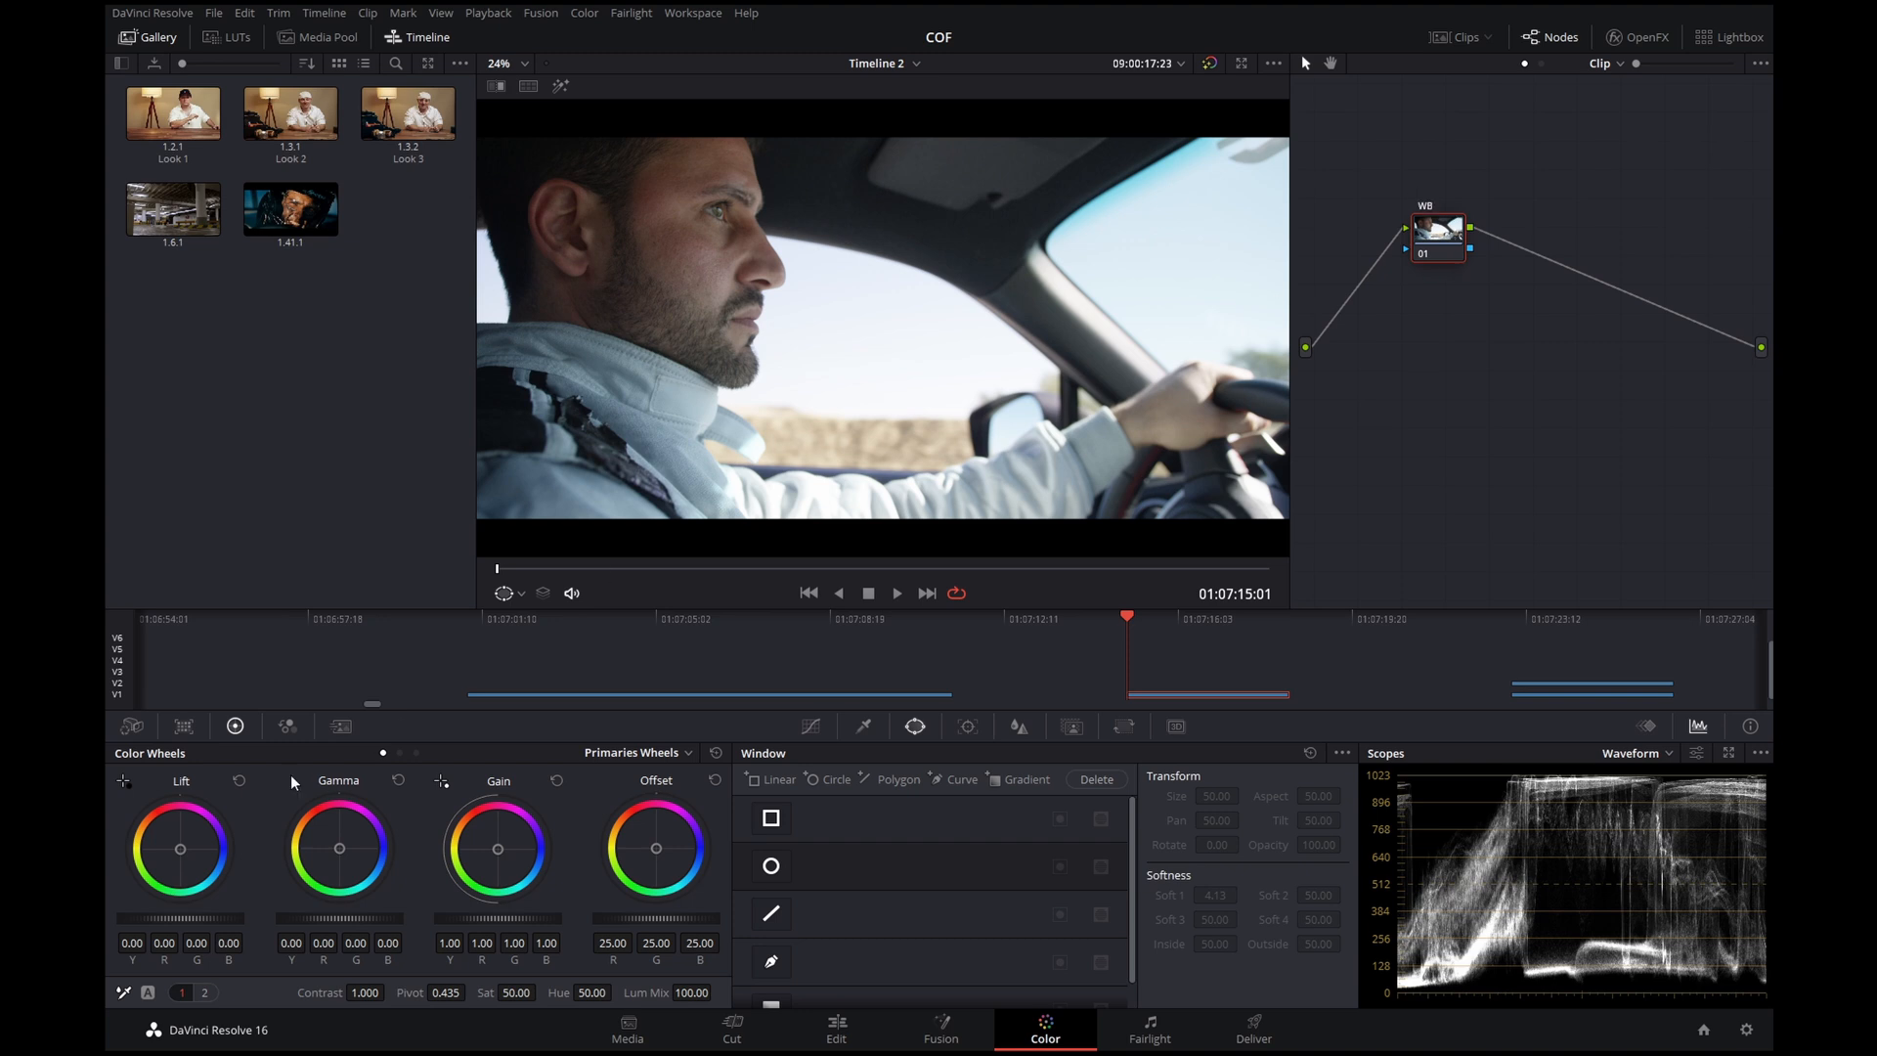
left_click(126, 989)
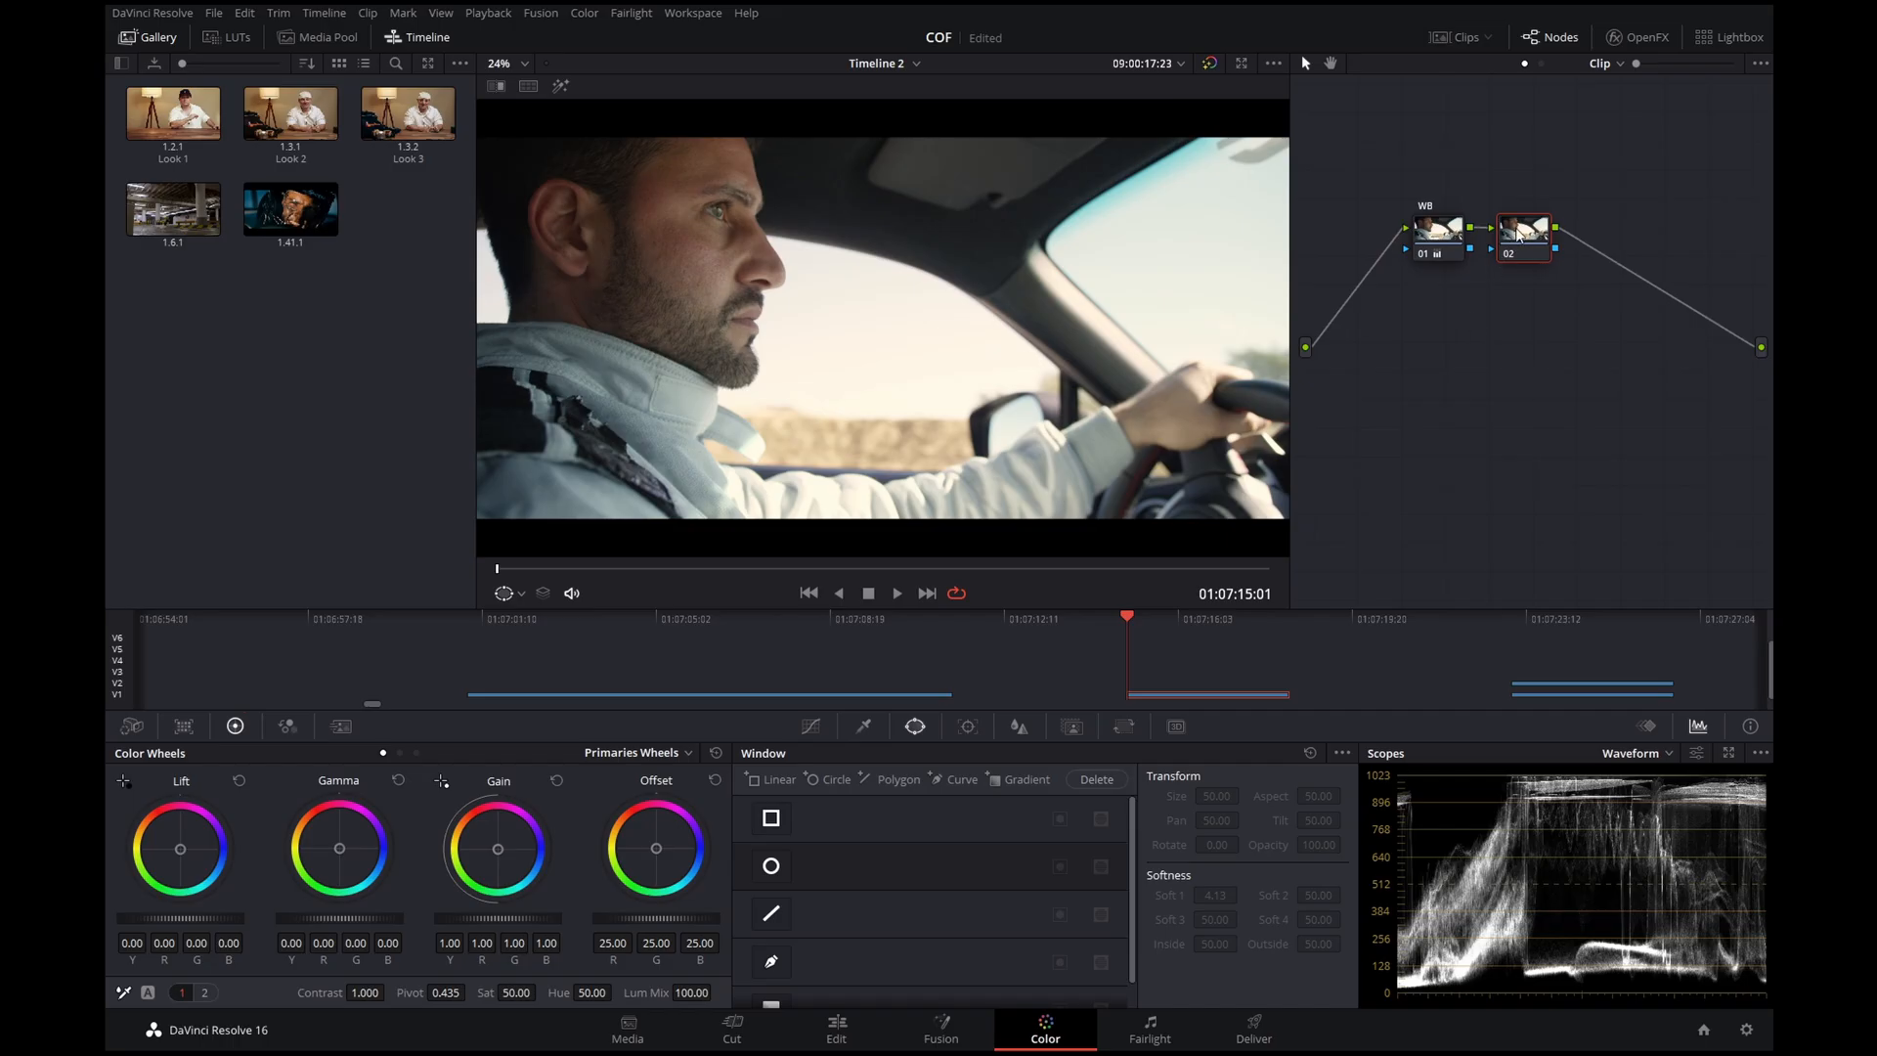
Label the second node EL and lower its Gain to 0.83 using the primaries wheels
right_click(1518, 234)
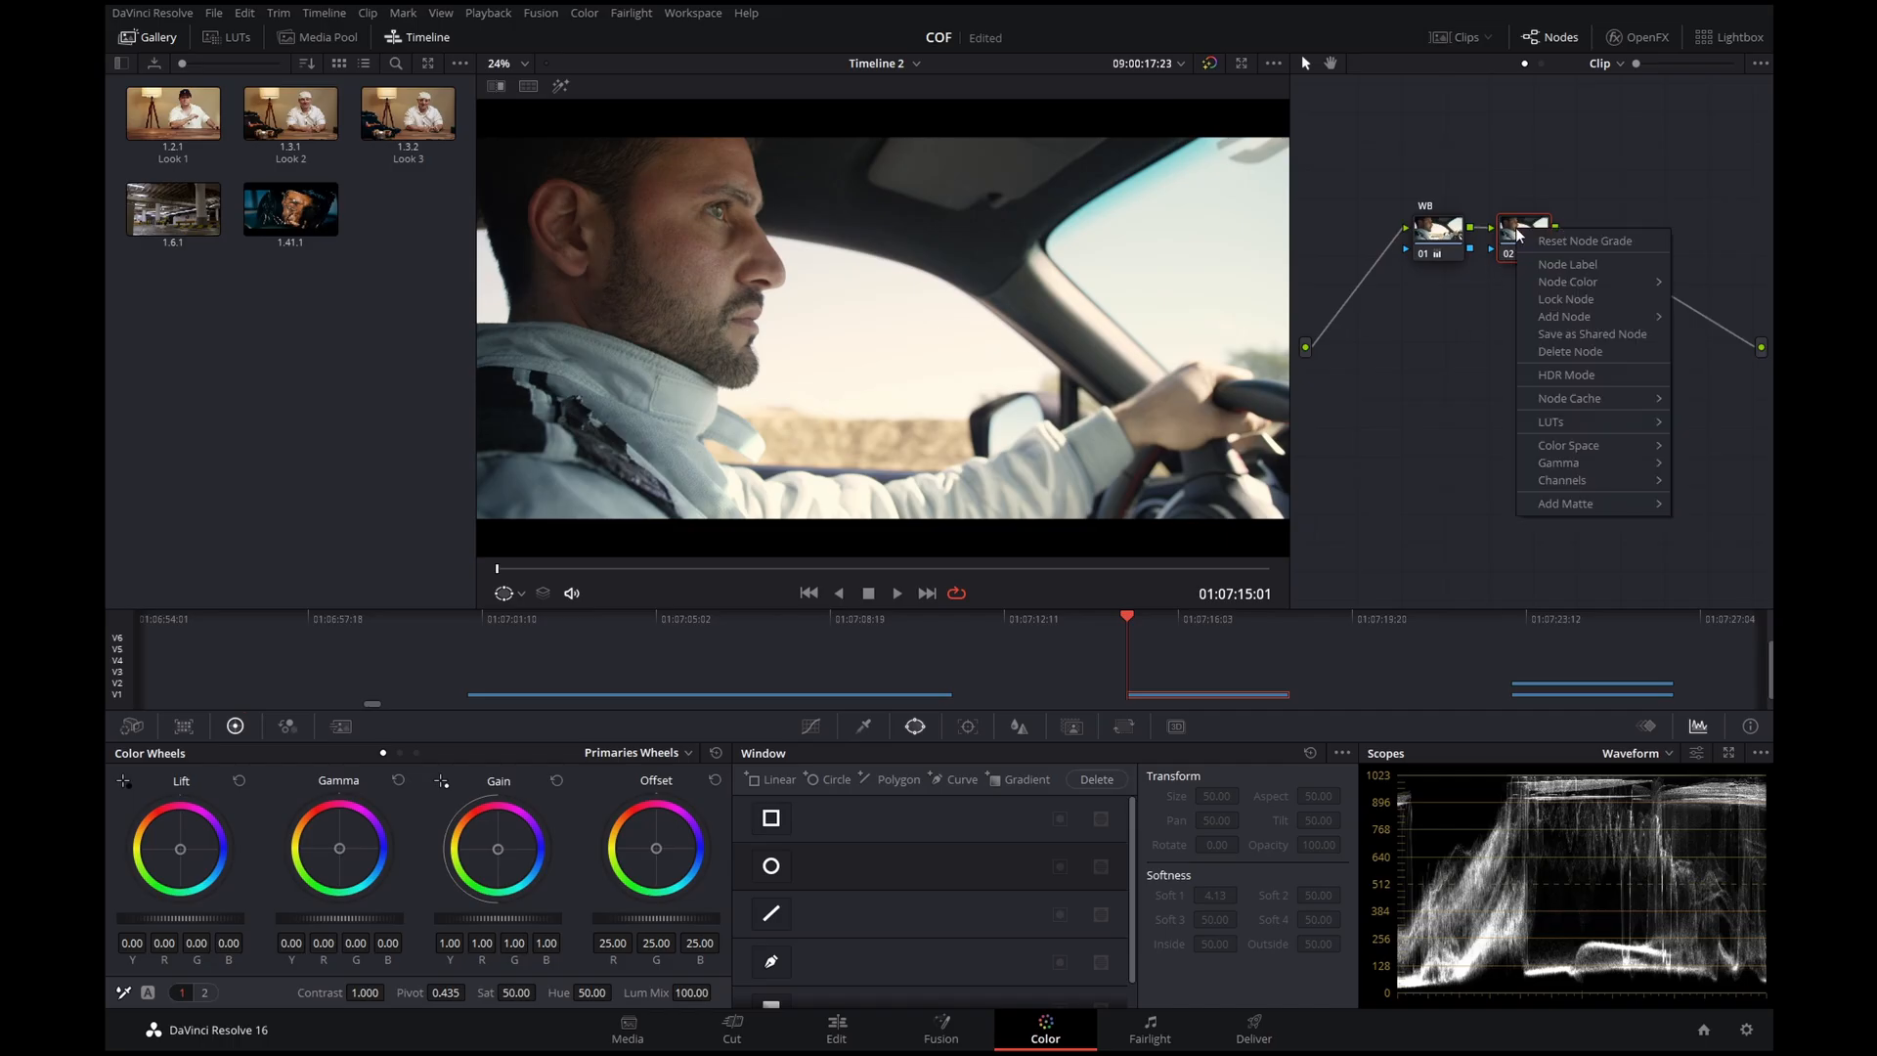
left_click(1529, 264)
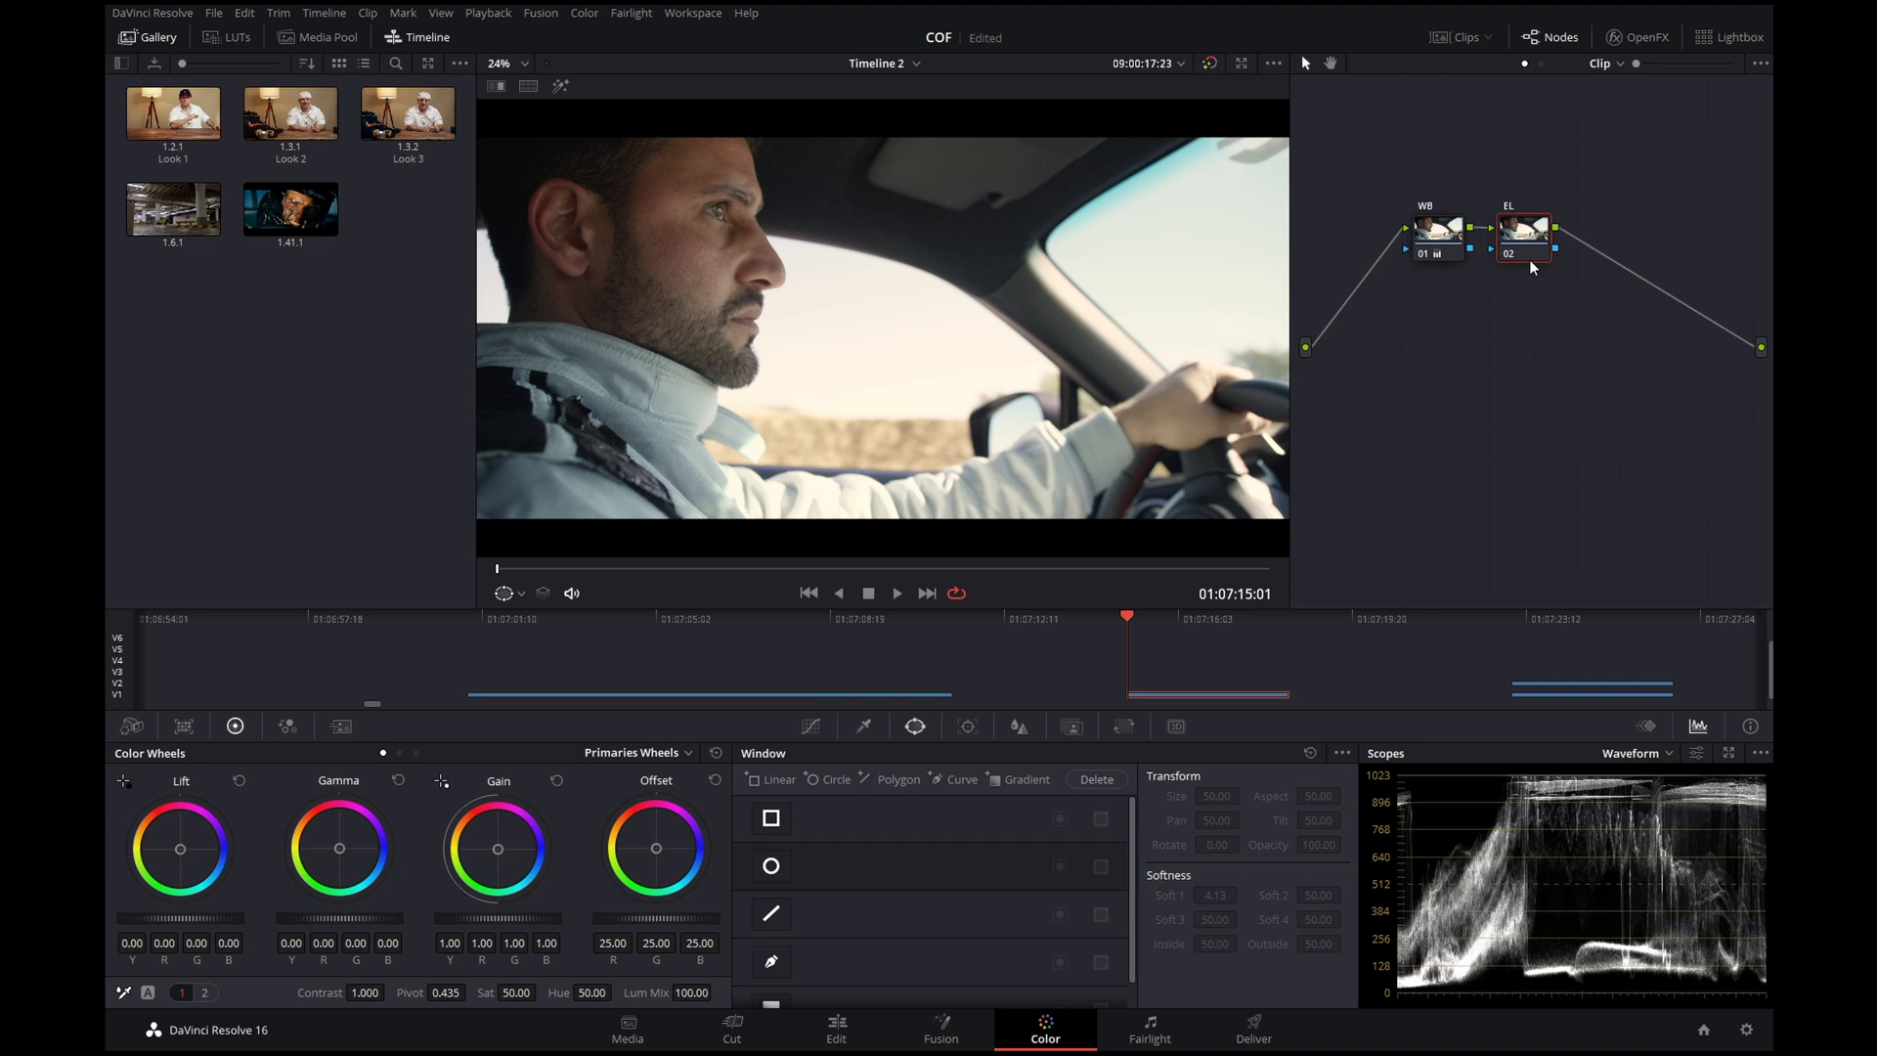
left_click(688, 753)
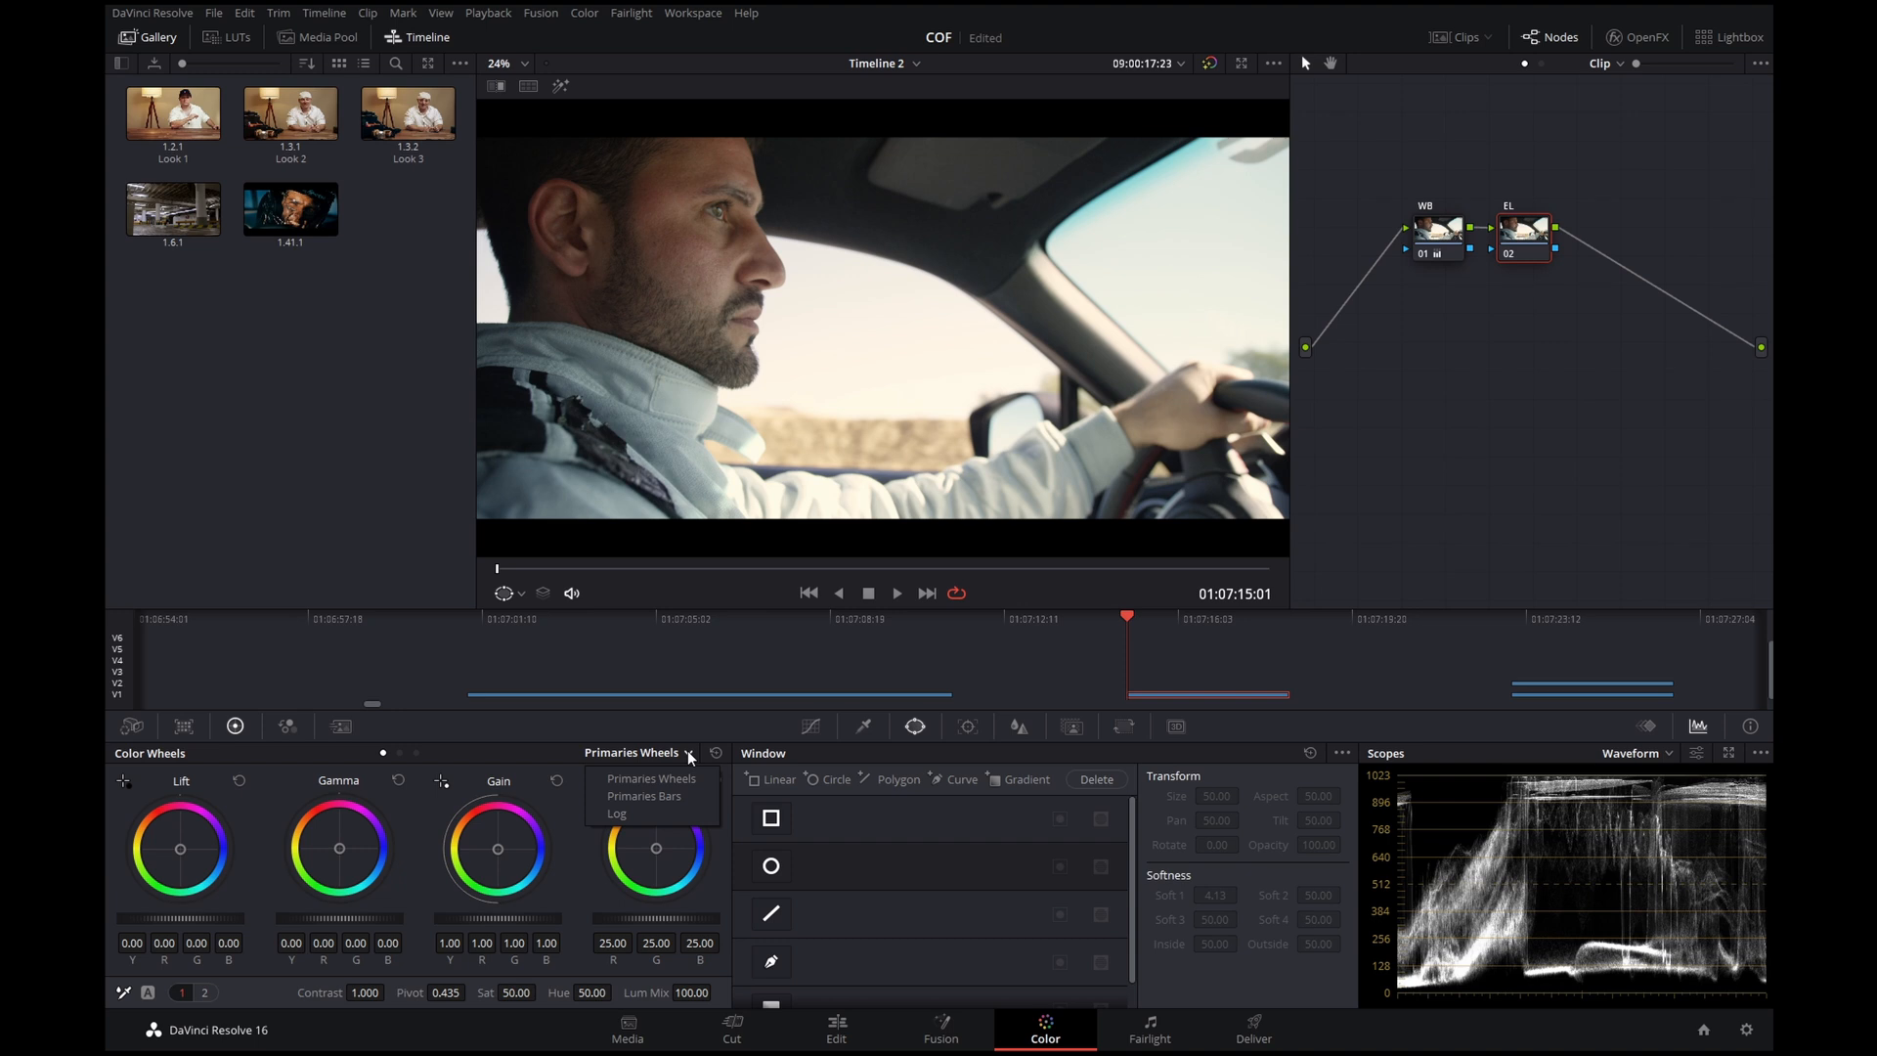
left_click(624, 752)
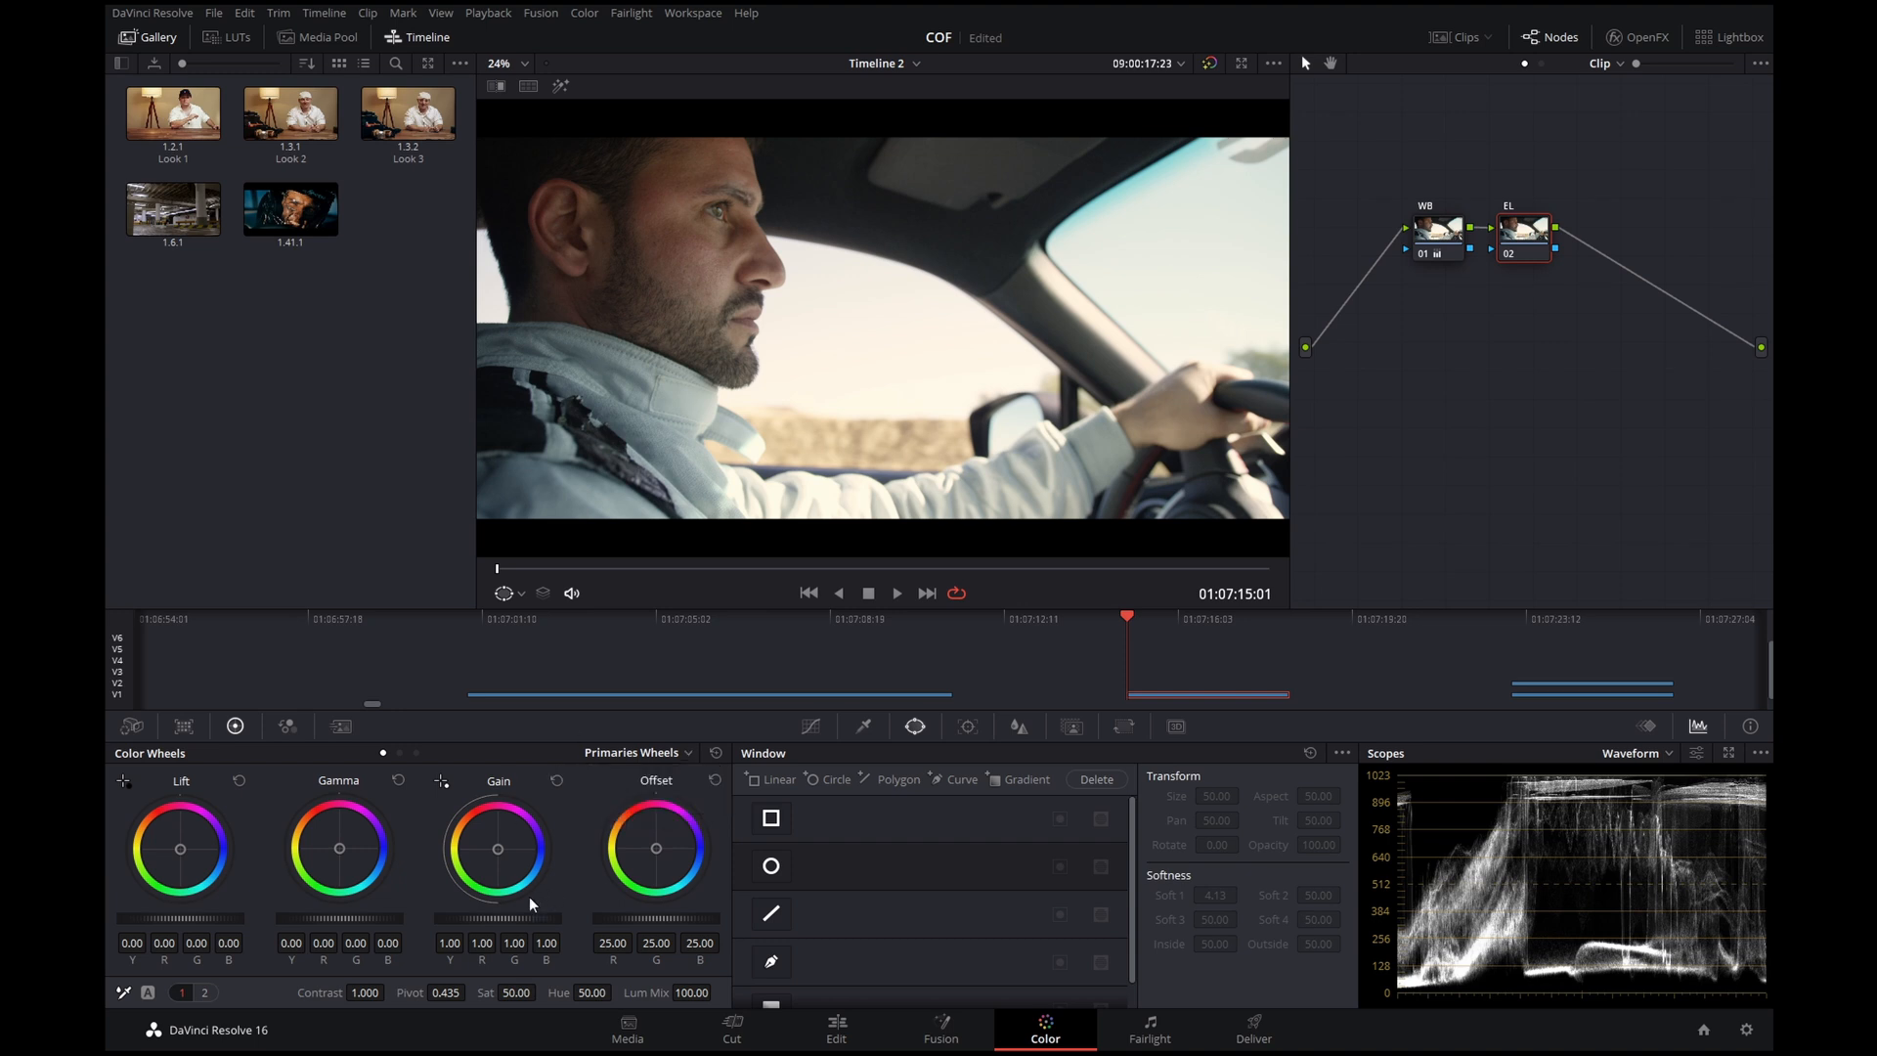
left_click_drag(497, 918, 451, 919)
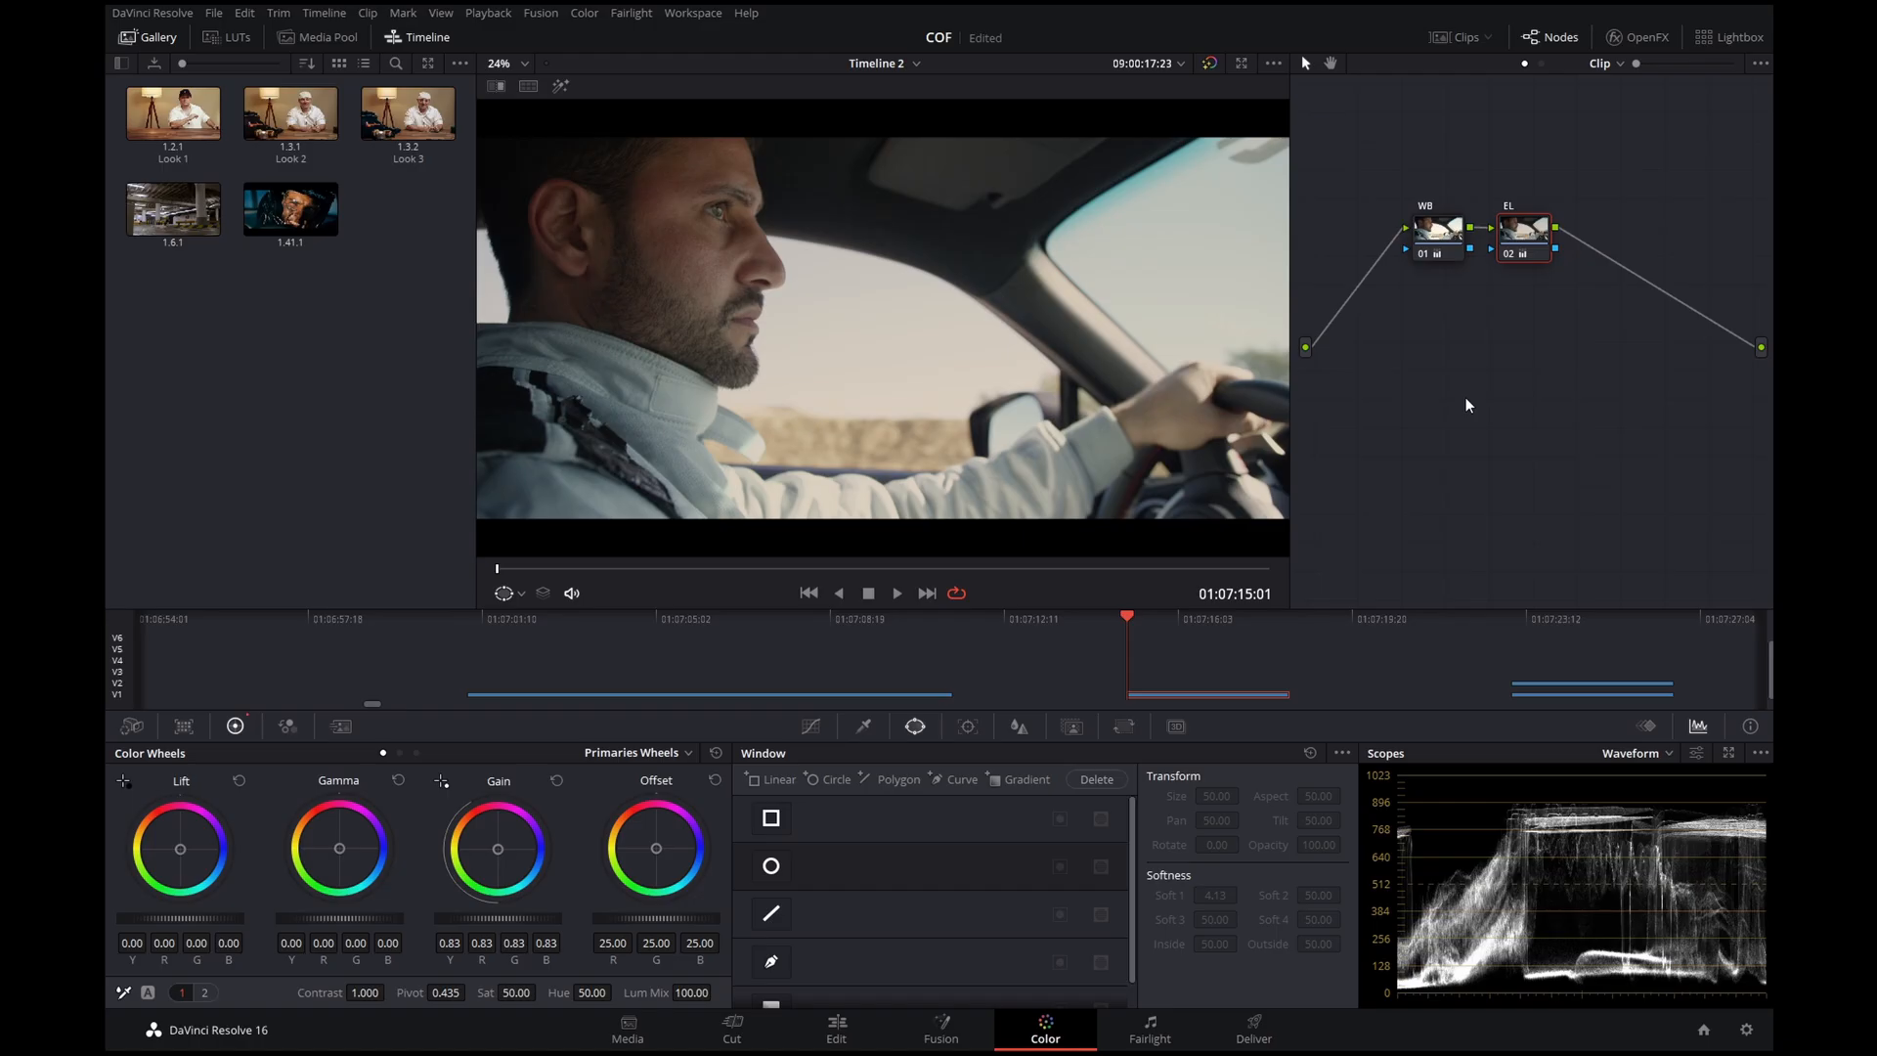
Isolate the man's forehead with a temporary six-point curve window and Highlight to check its waveform level, and remove the window
left_click(770, 963)
left_click(654, 168)
left_click(652, 205)
left_click(718, 182)
left_click(751, 186)
left_click(742, 144)
left_click(693, 144)
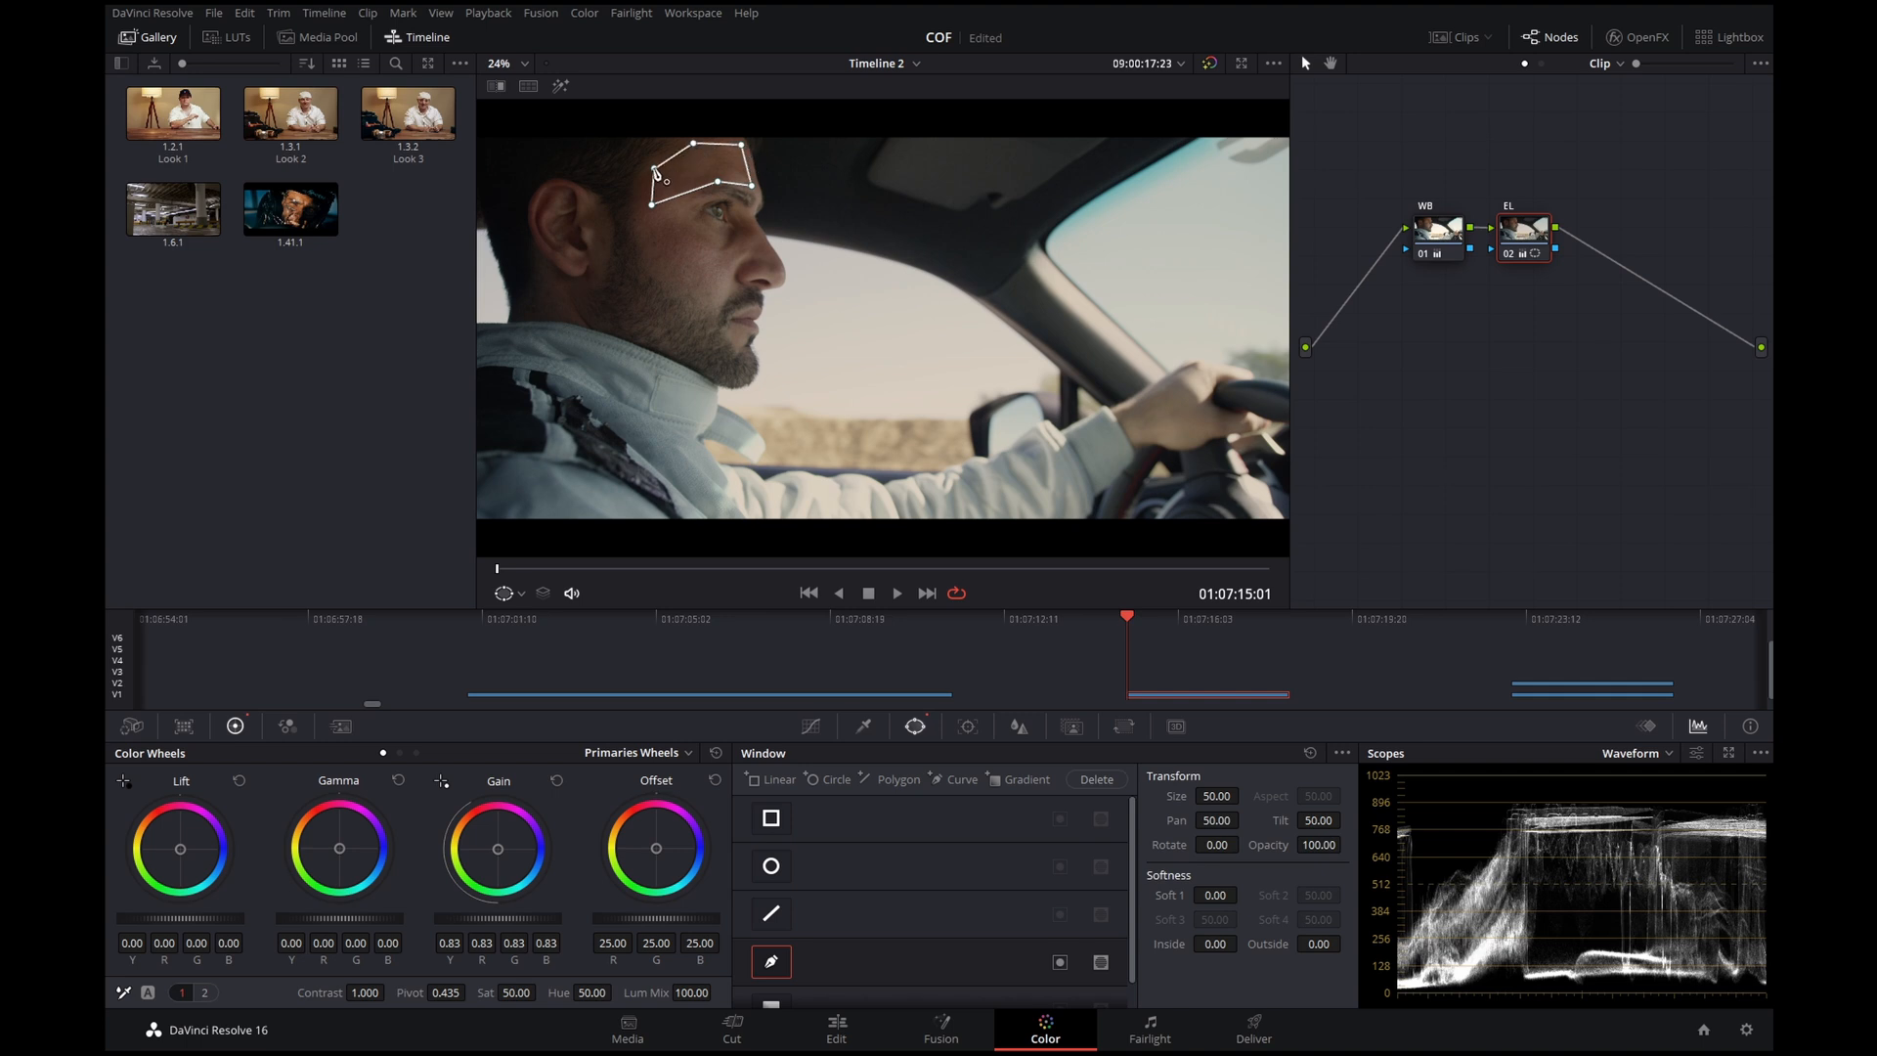
left_click(654, 168)
left_click(561, 86)
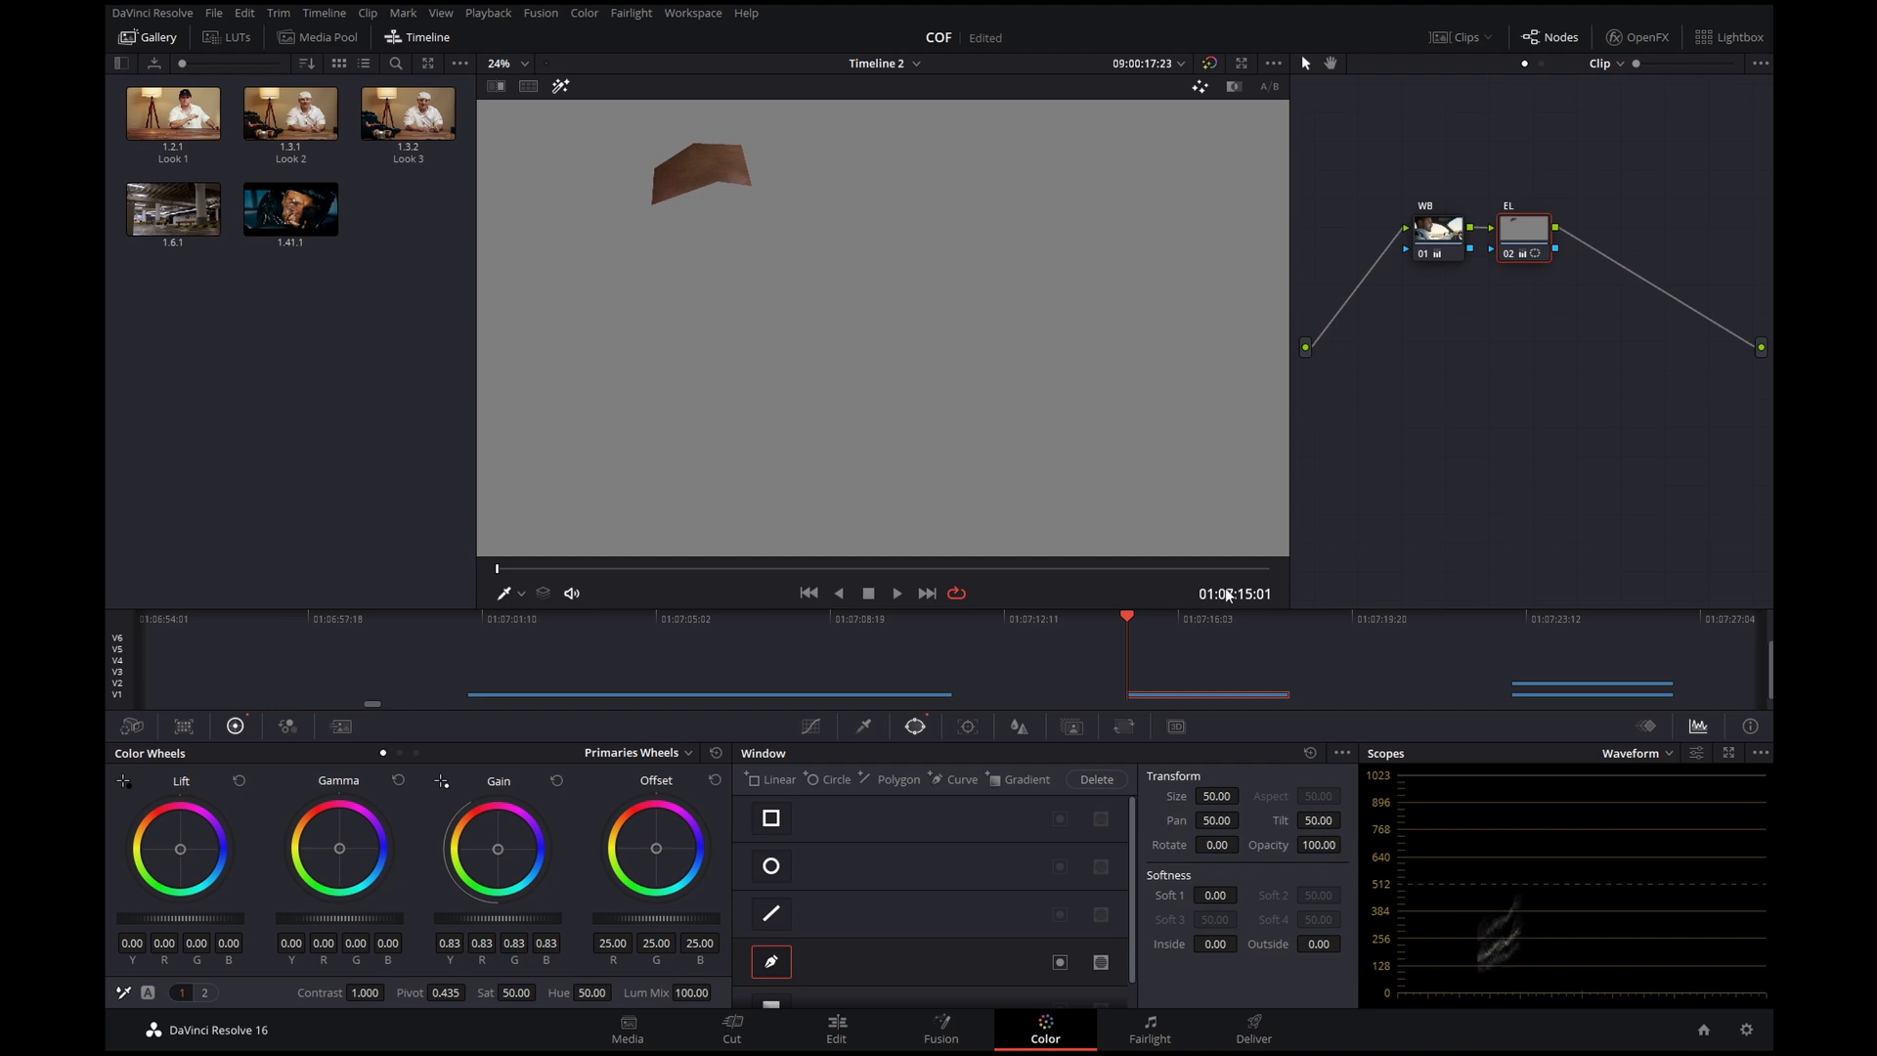
left_click(560, 86)
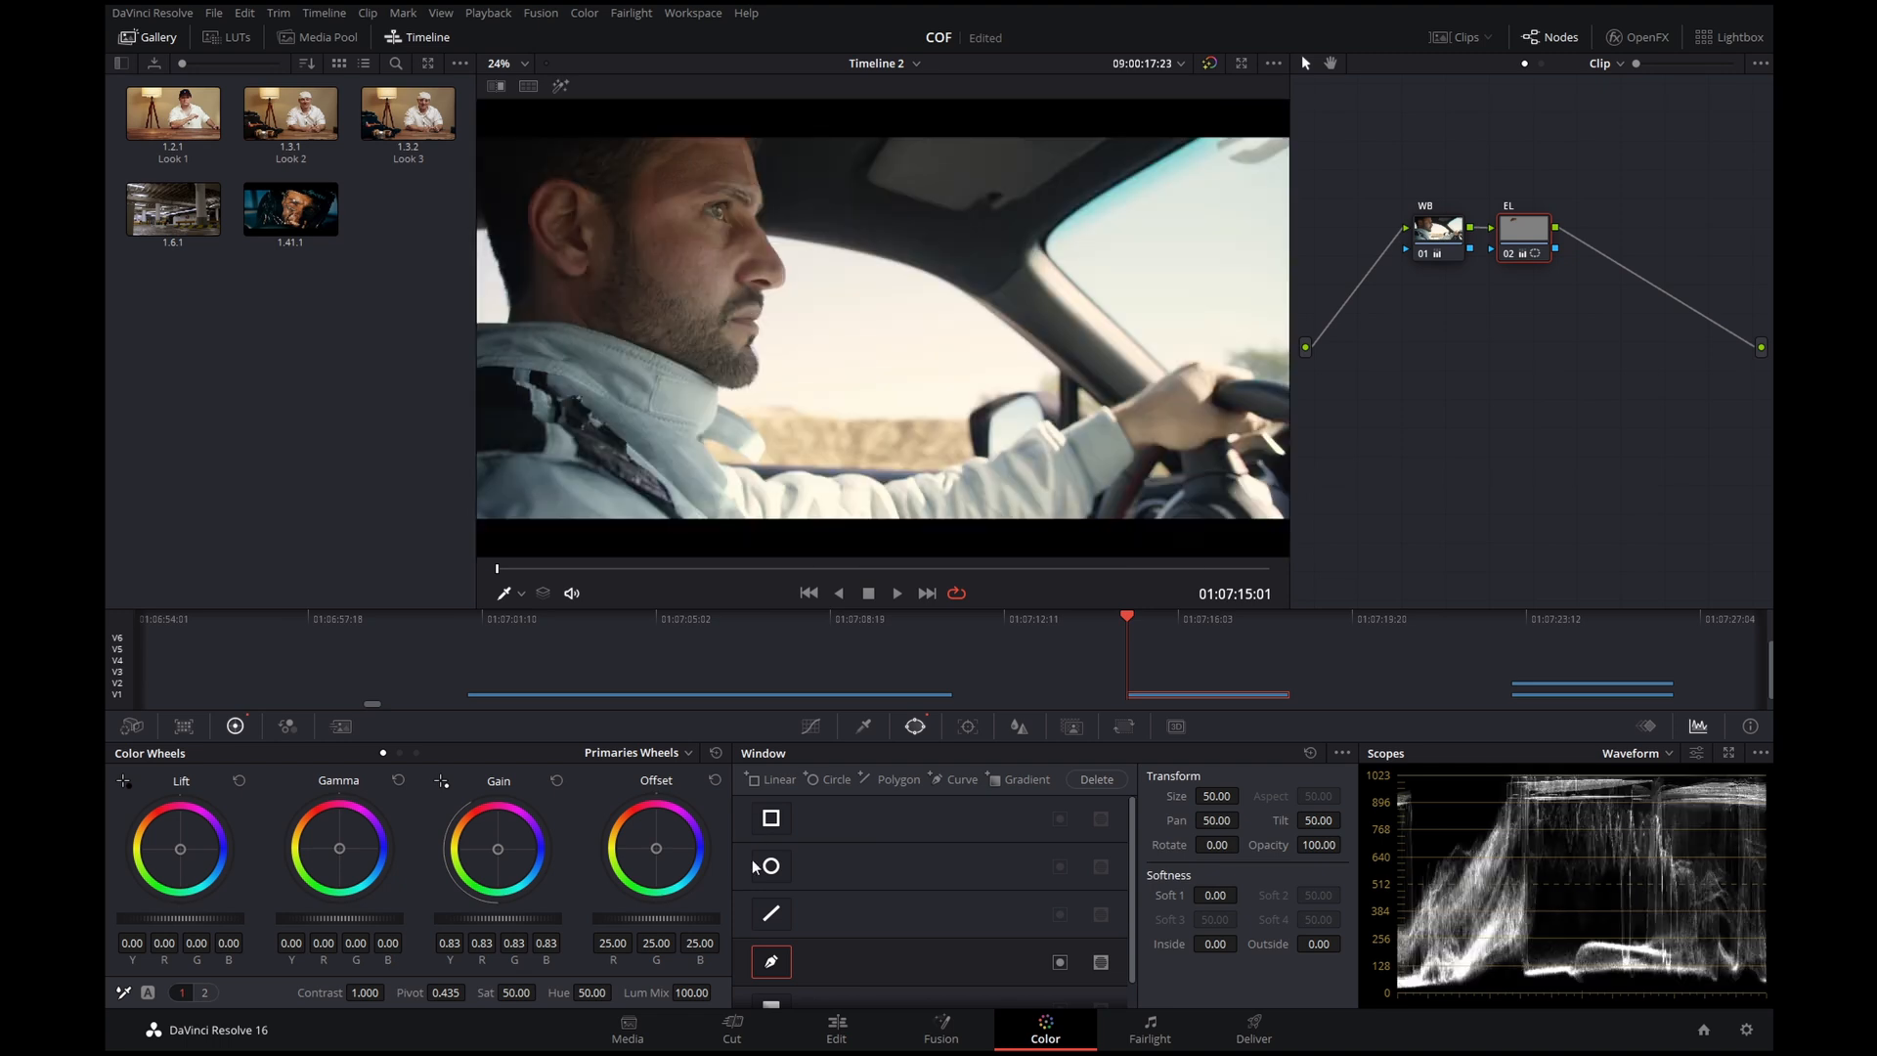
left_click(771, 961)
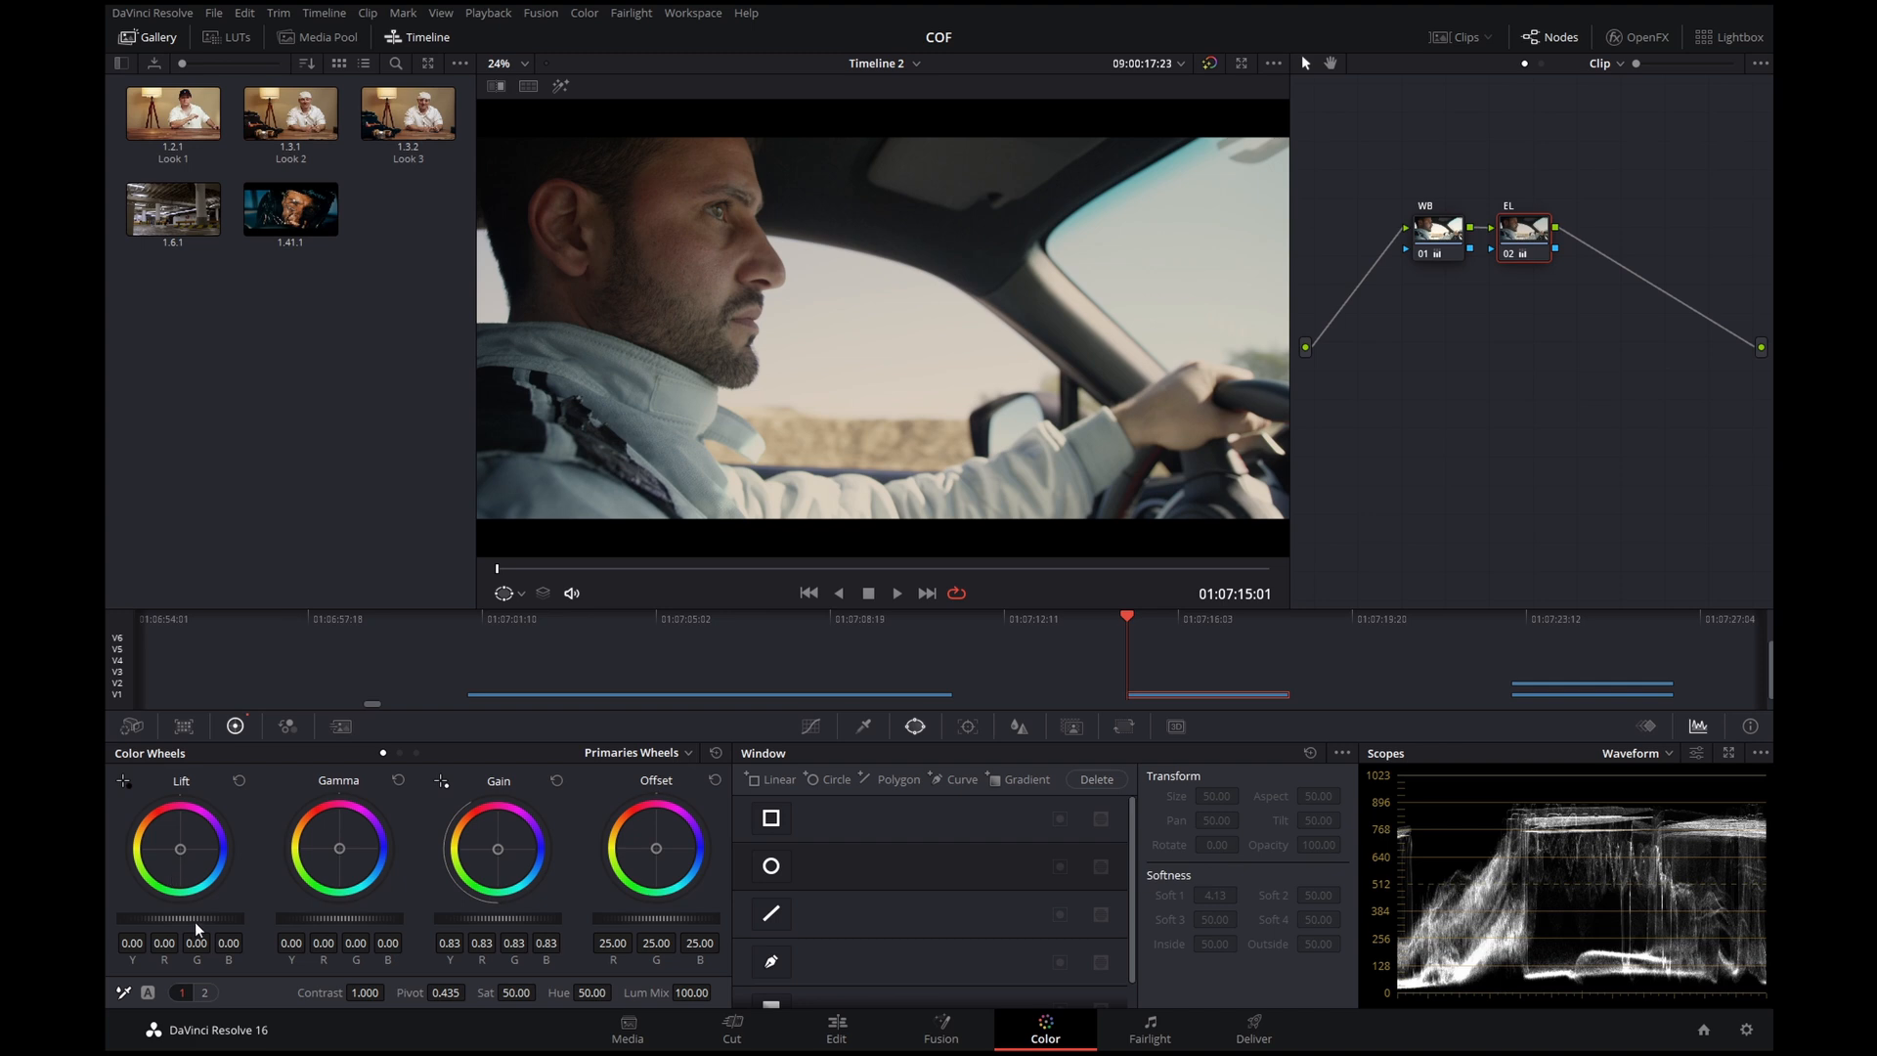
Lower the EL node's Lift to -0.03 and toggle the node off and on to compare the result
mouse_move(226, 919)
left_mouse_down()
mouse_move(127, 921)
mouse_move(449, 919)
mouse_move(115, 921)
left_mouse_up()
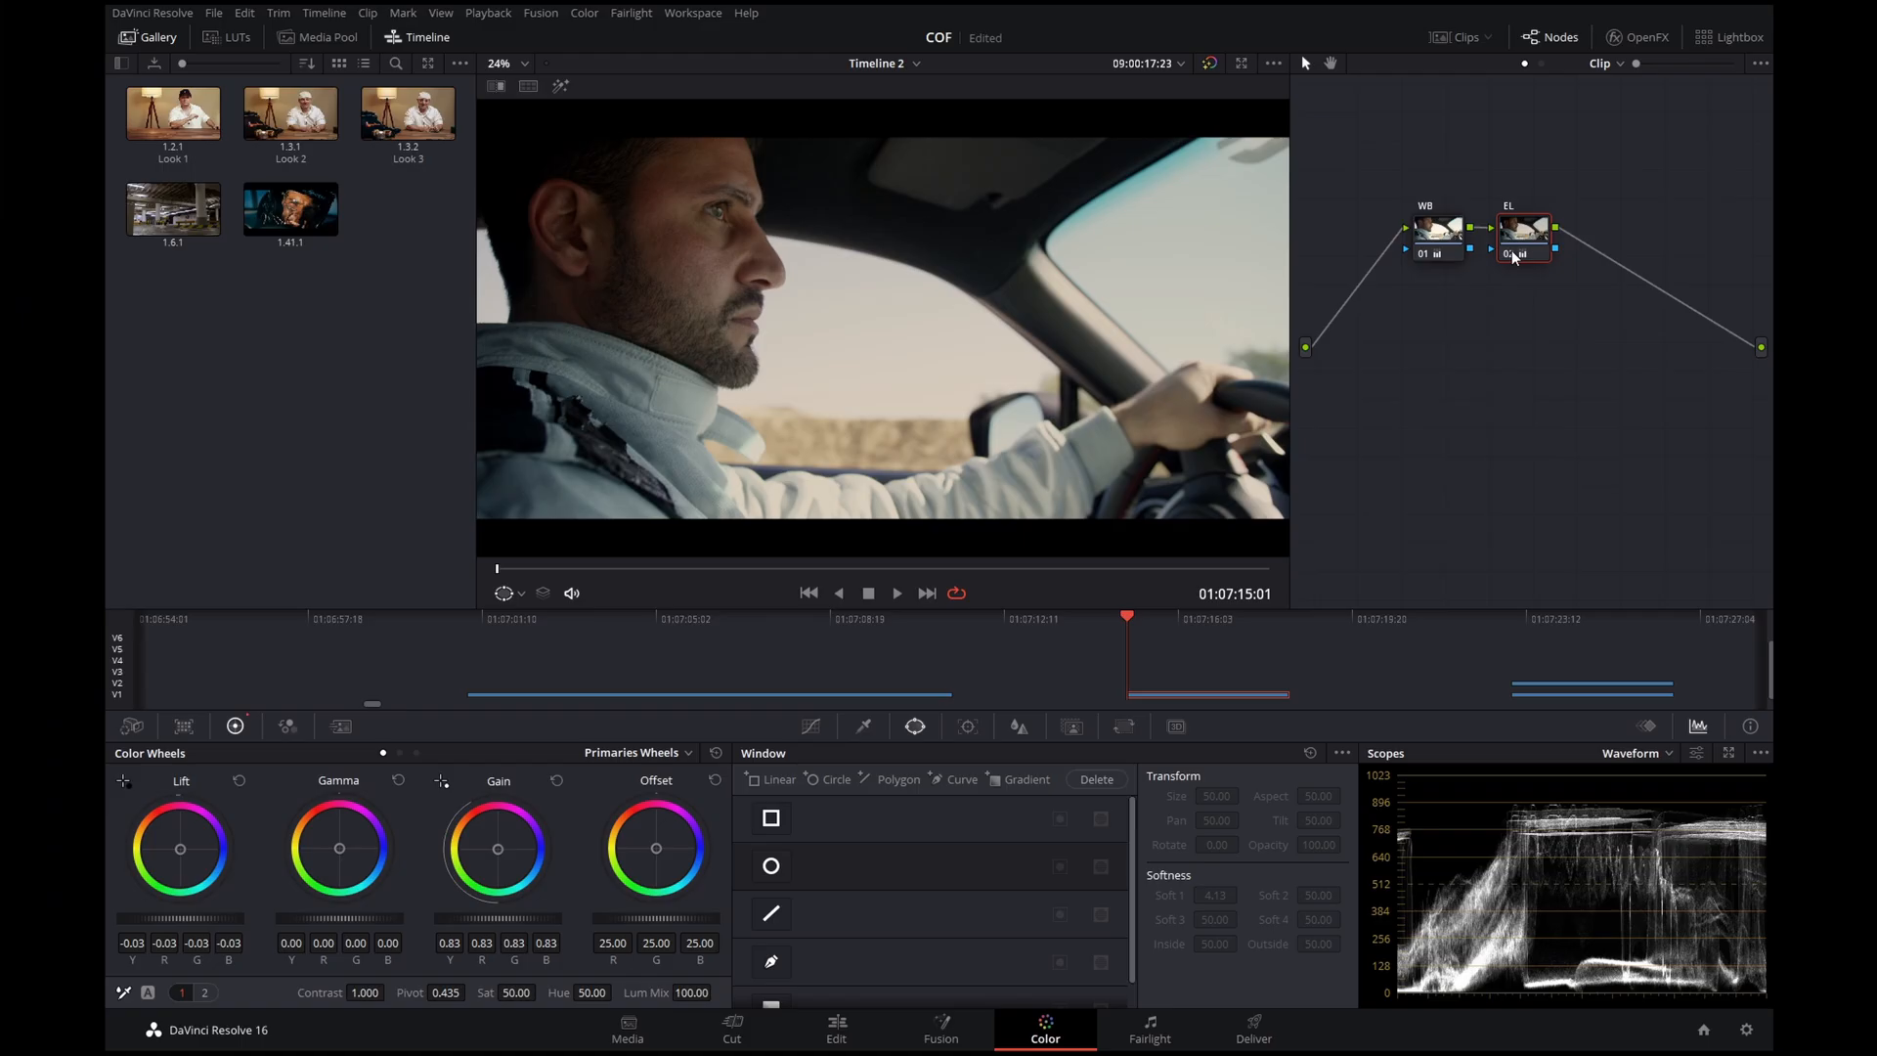
left_click(1513, 257)
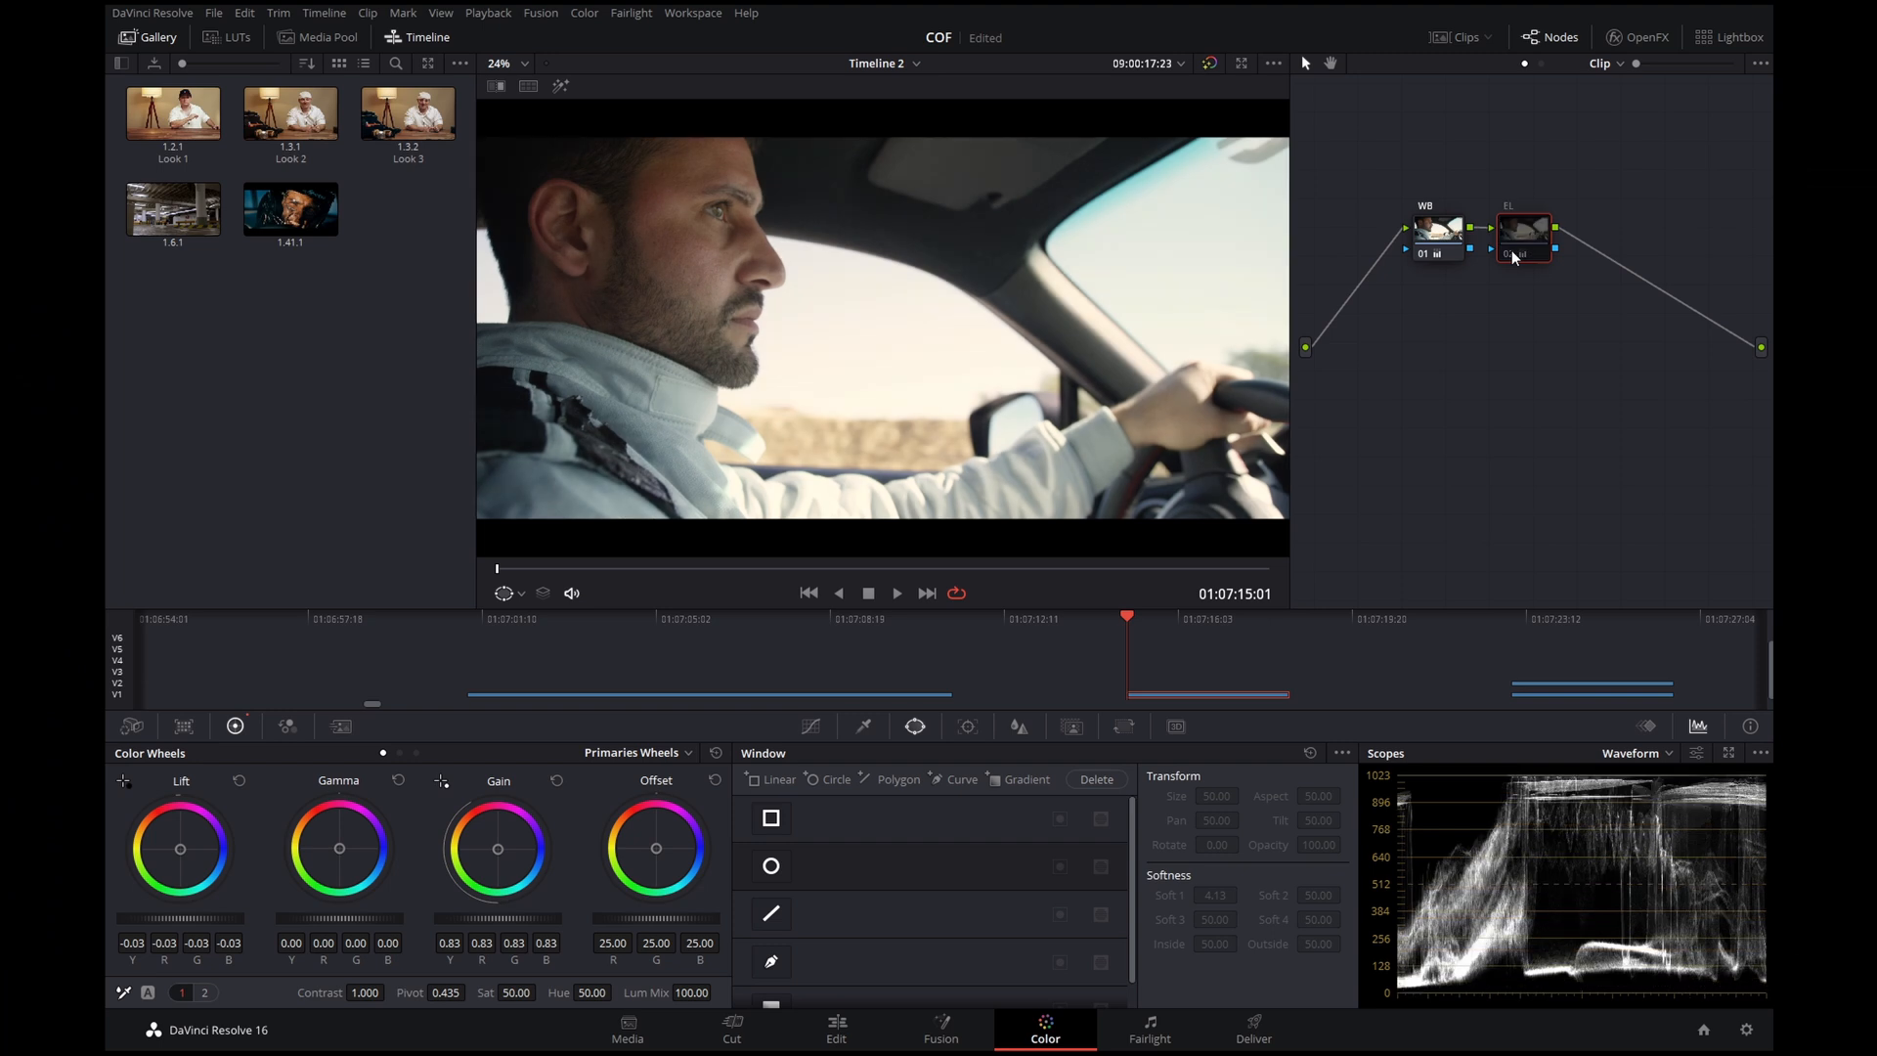
left_click(1513, 257)
left_click(1512, 257)
left_click(1512, 256)
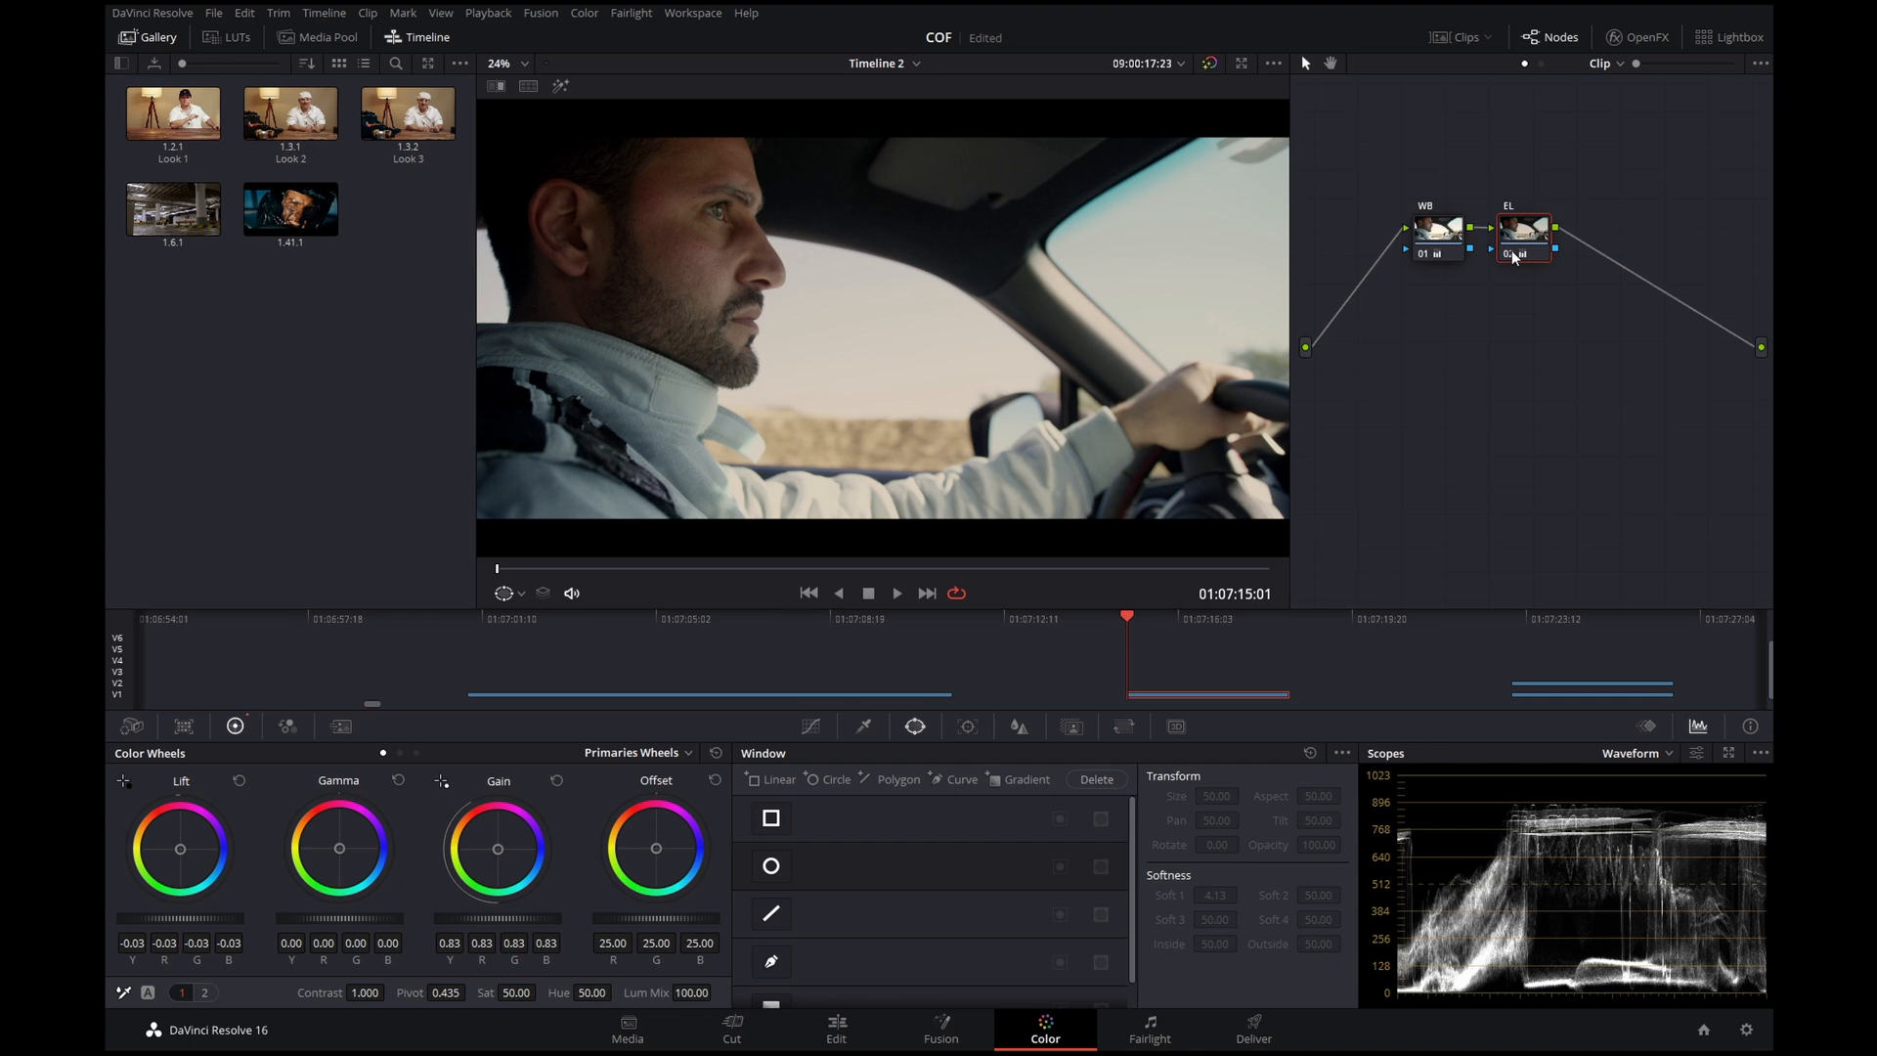
left_click(1512, 257)
left_click(1512, 257)
Compare the graded driving shot with the helmeted driver's reference clip and examine the racetrack reference clip's color balance
left_click(774, 623)
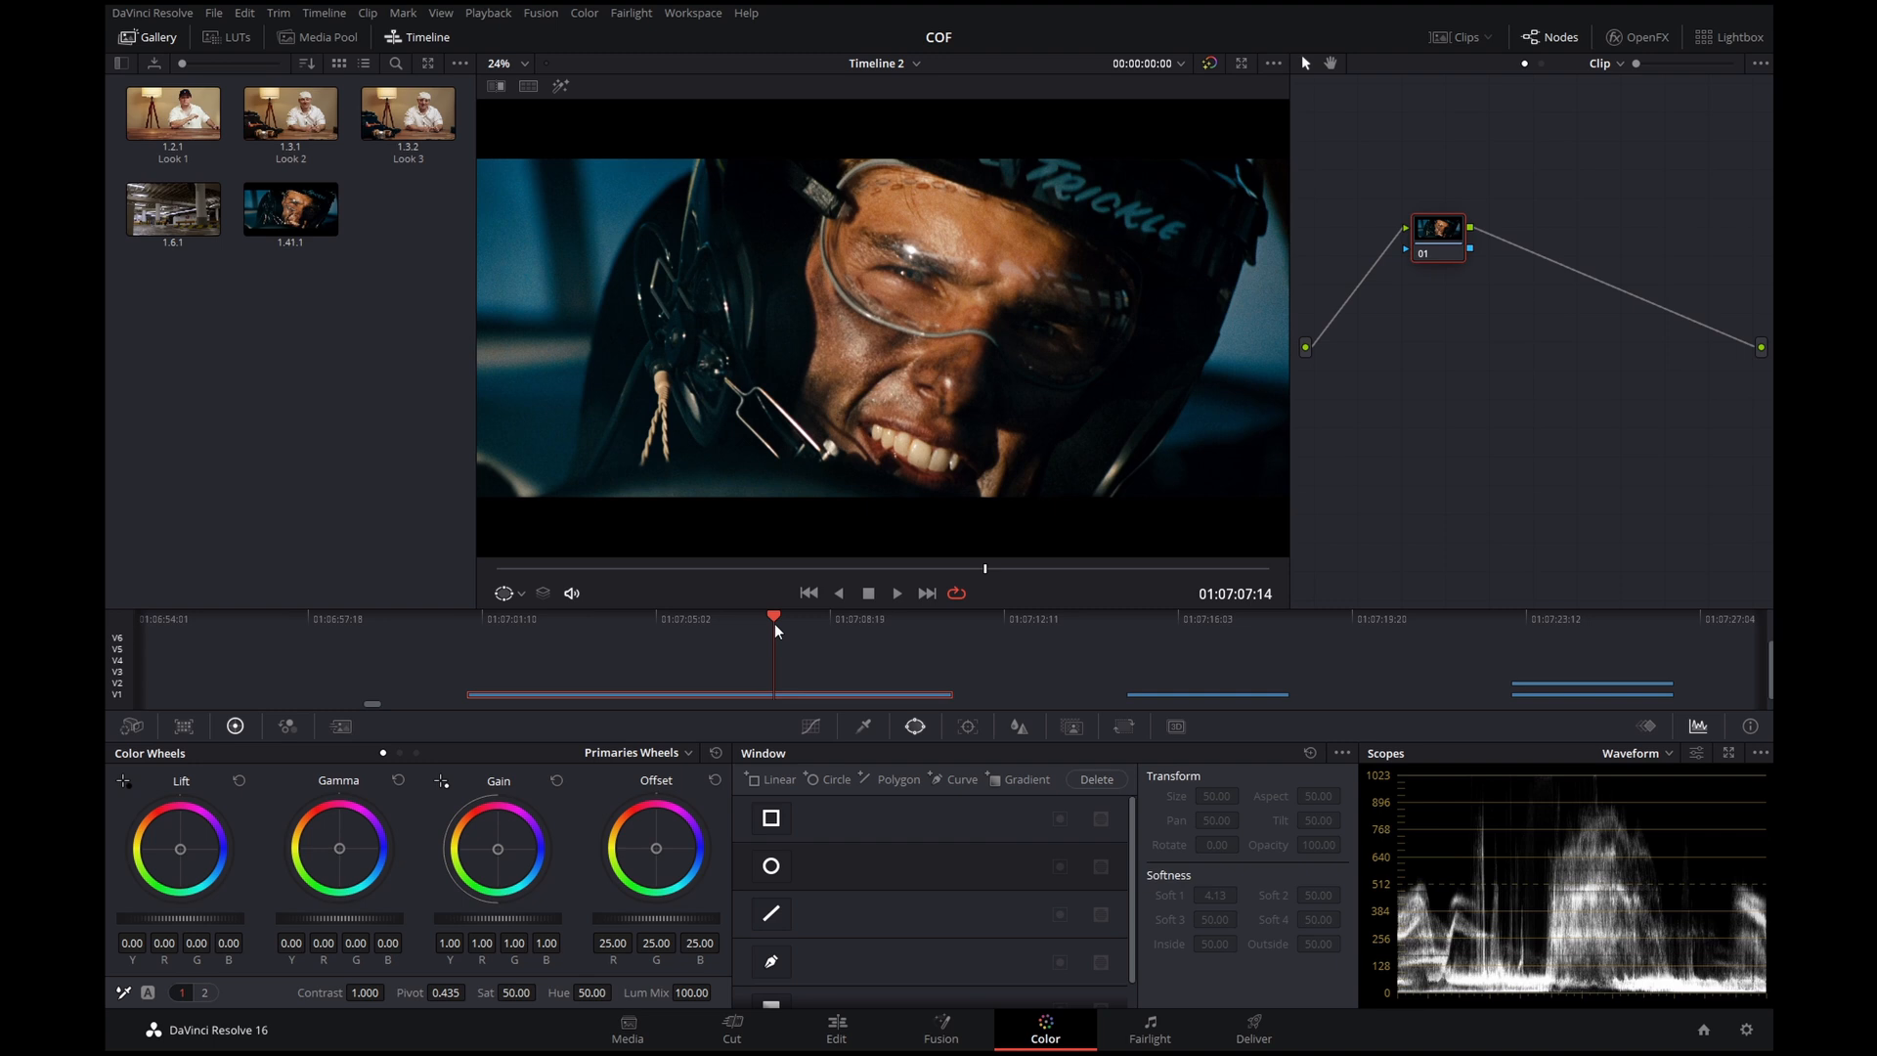
left_click(1185, 625)
left_click(1141, 626)
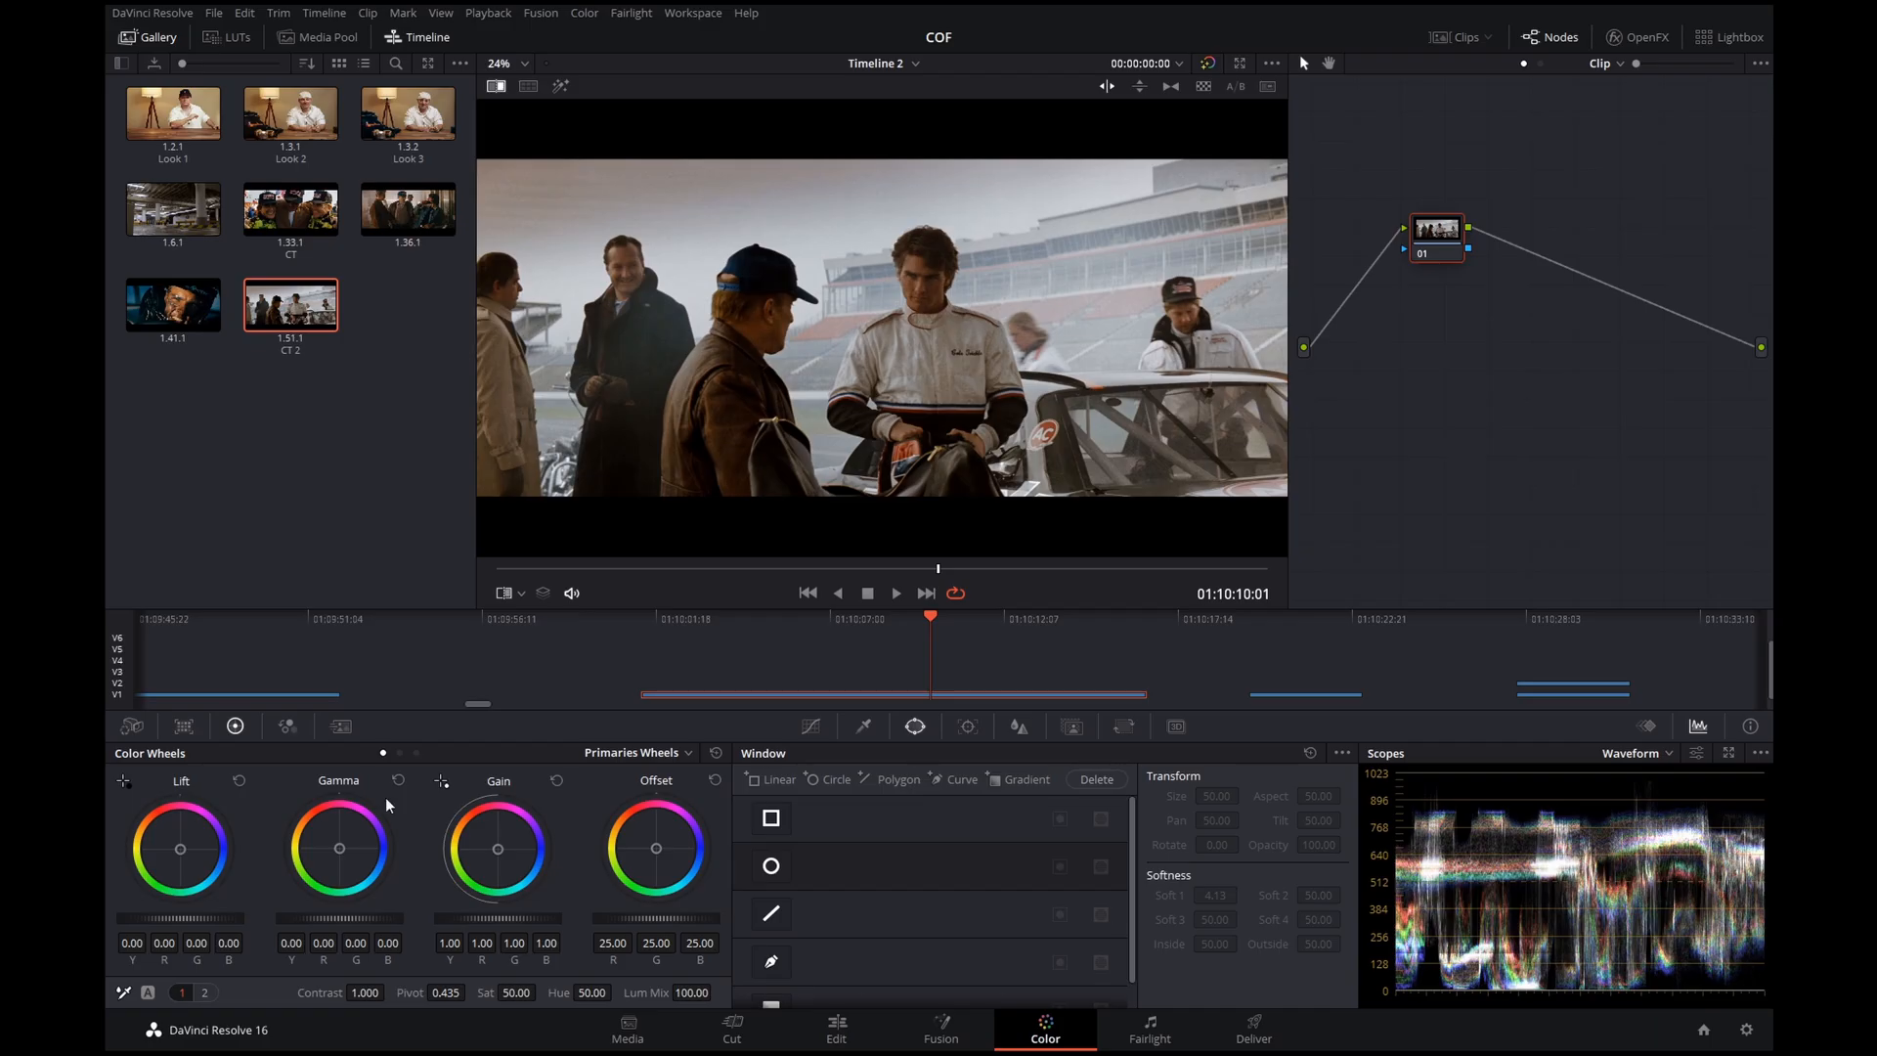
left_click(123, 994)
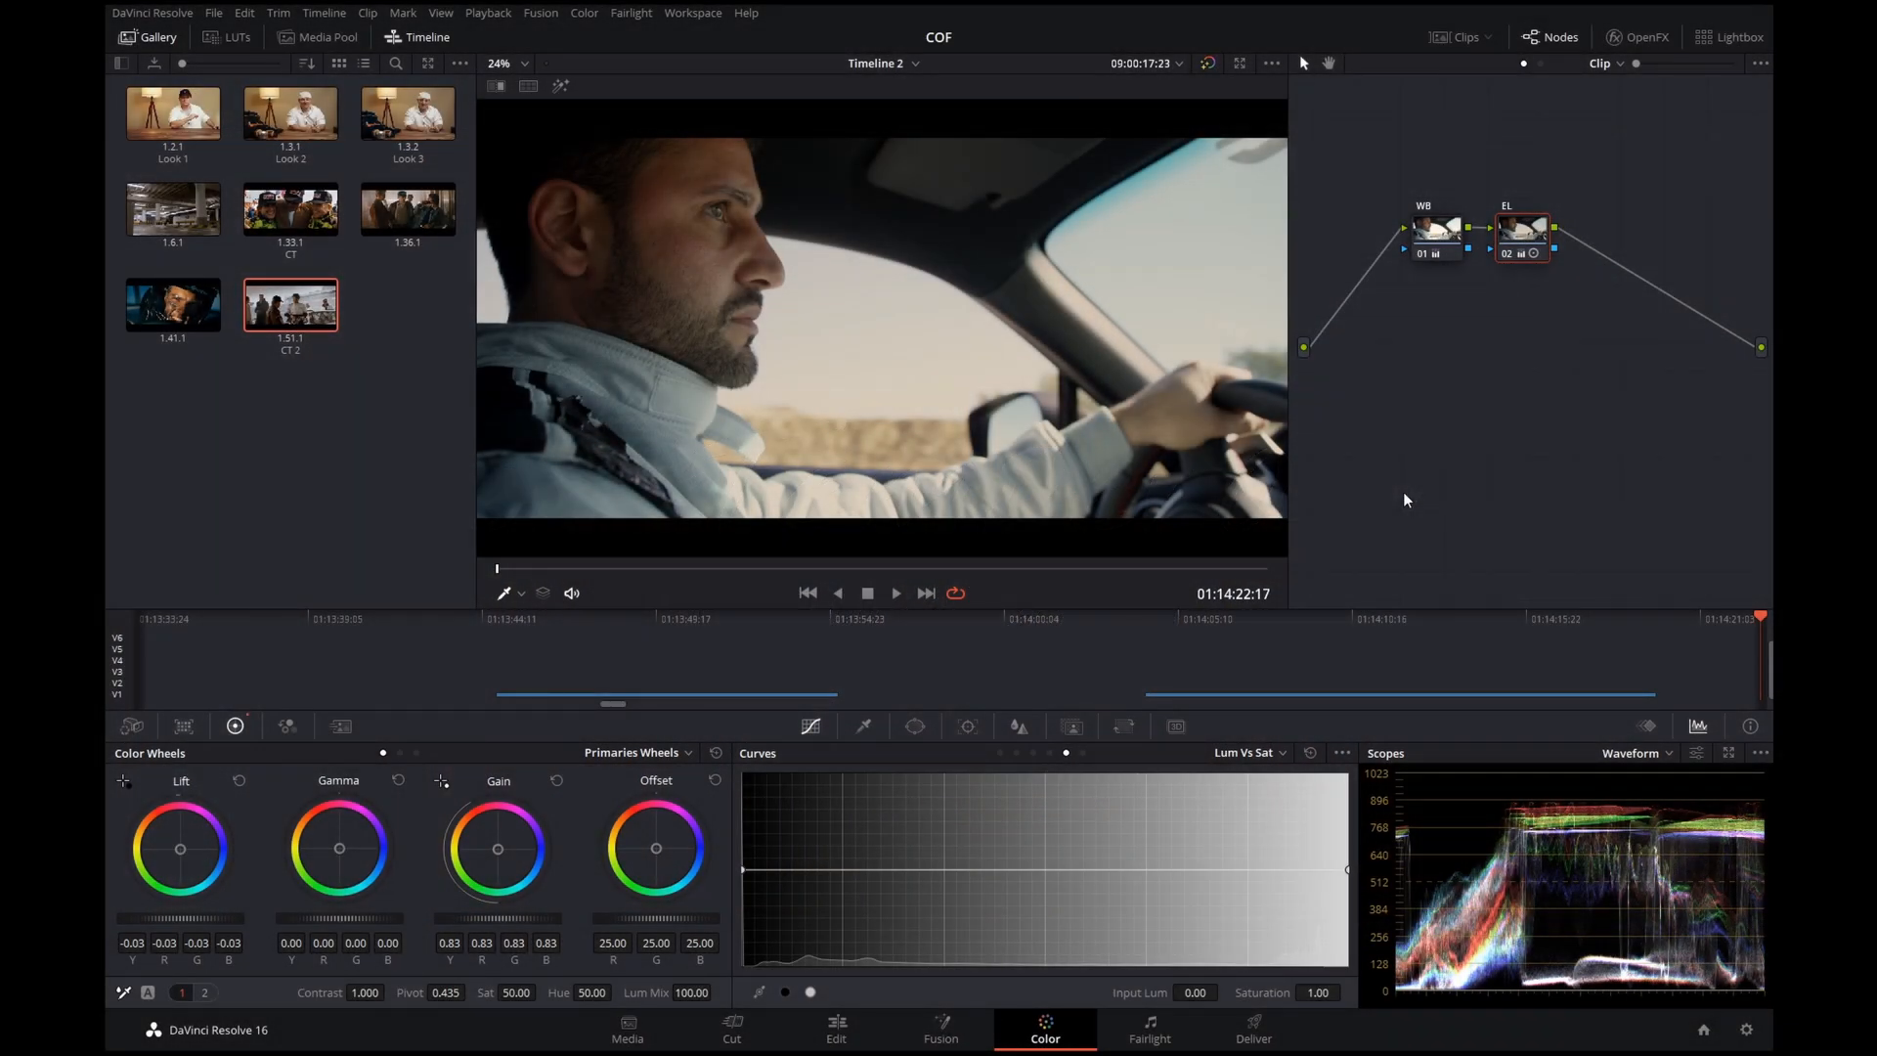
Add a third serial node labelled CT after EL and switch the color wheels to Log mode
key("alt+s")
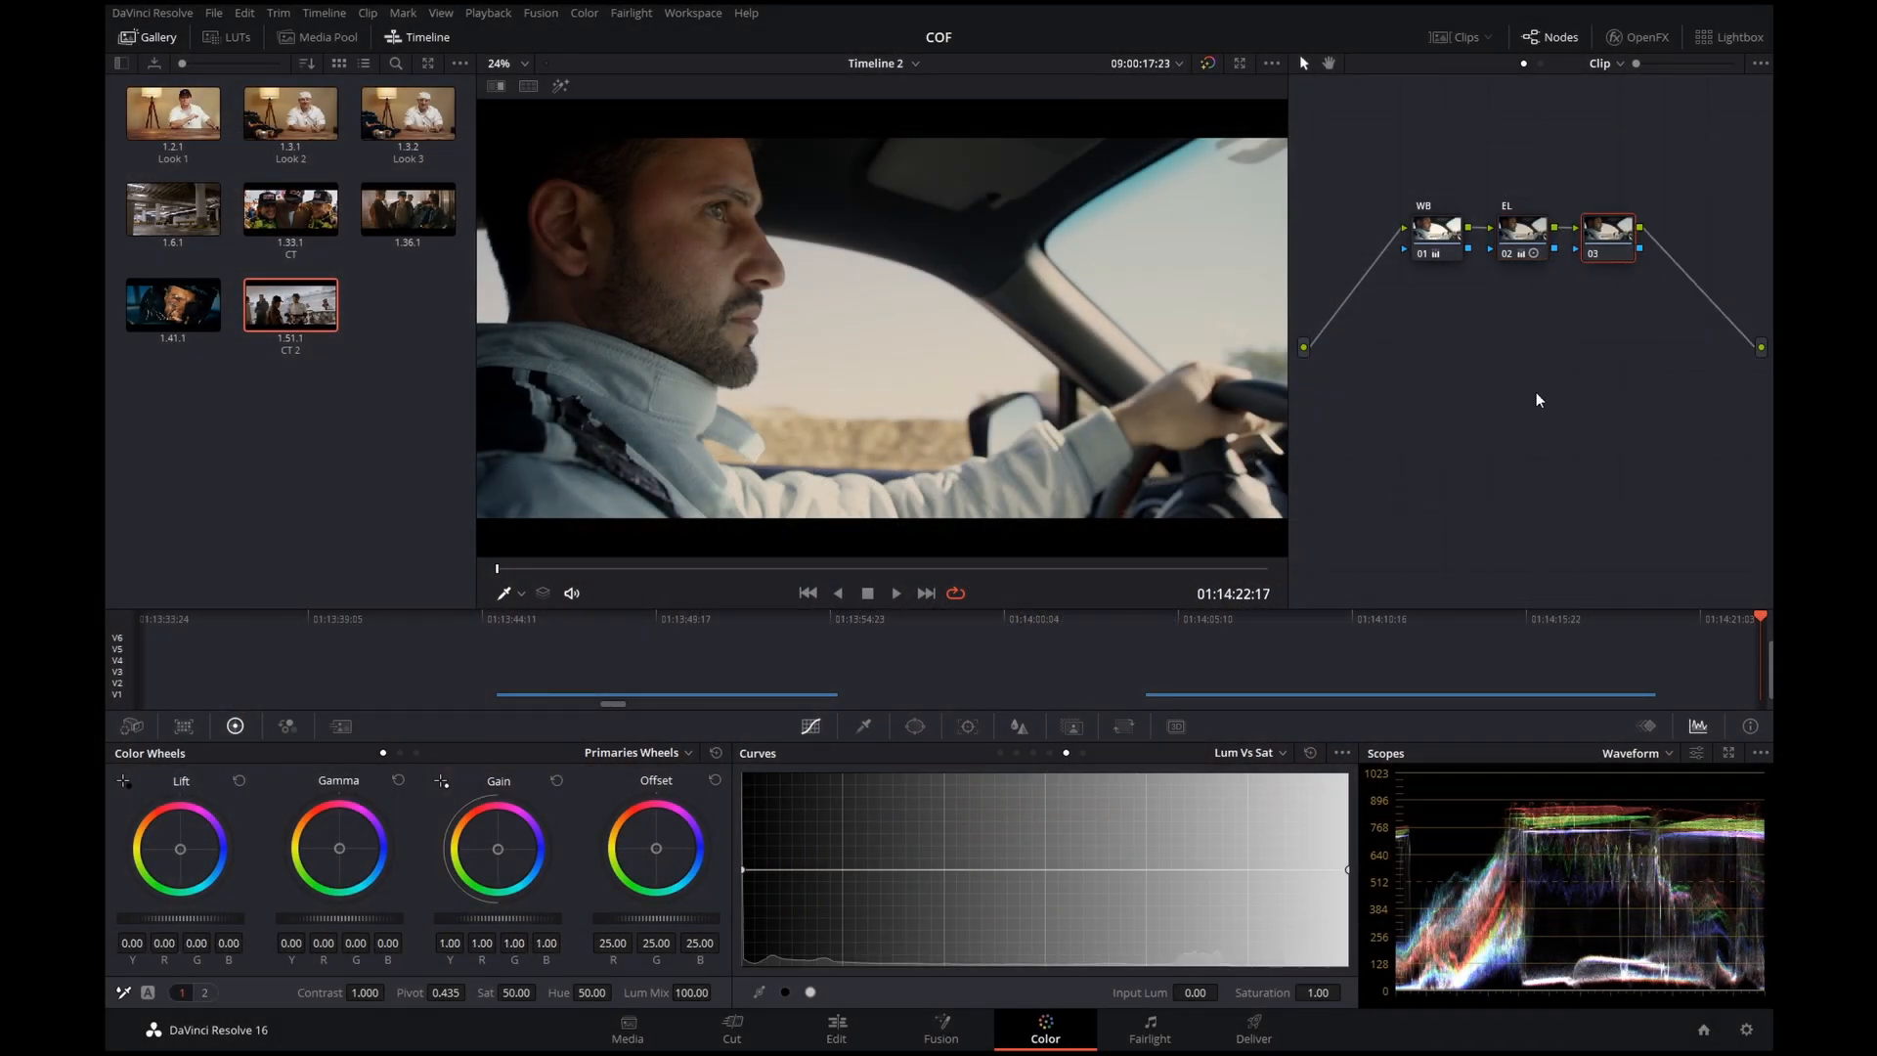
right_click(1605, 229)
left_click(1618, 260)
left_click(636, 752)
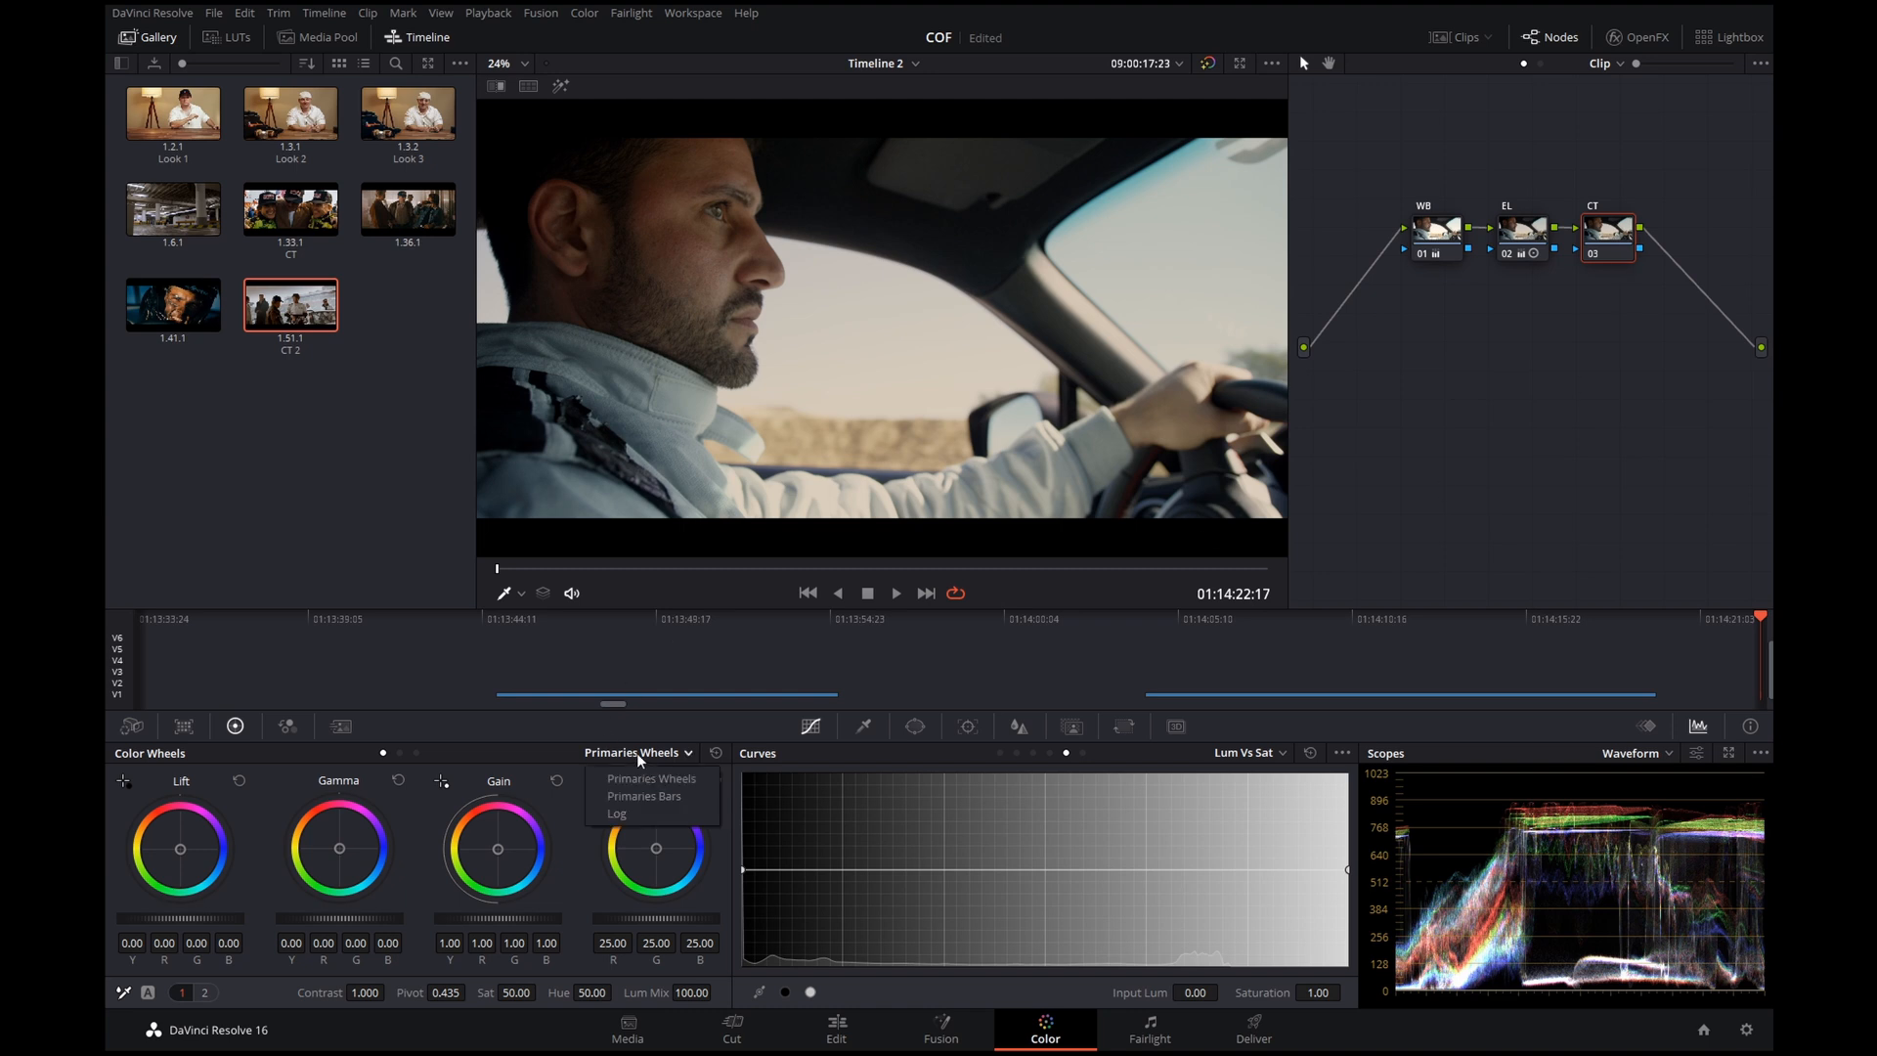
left_click(620, 812)
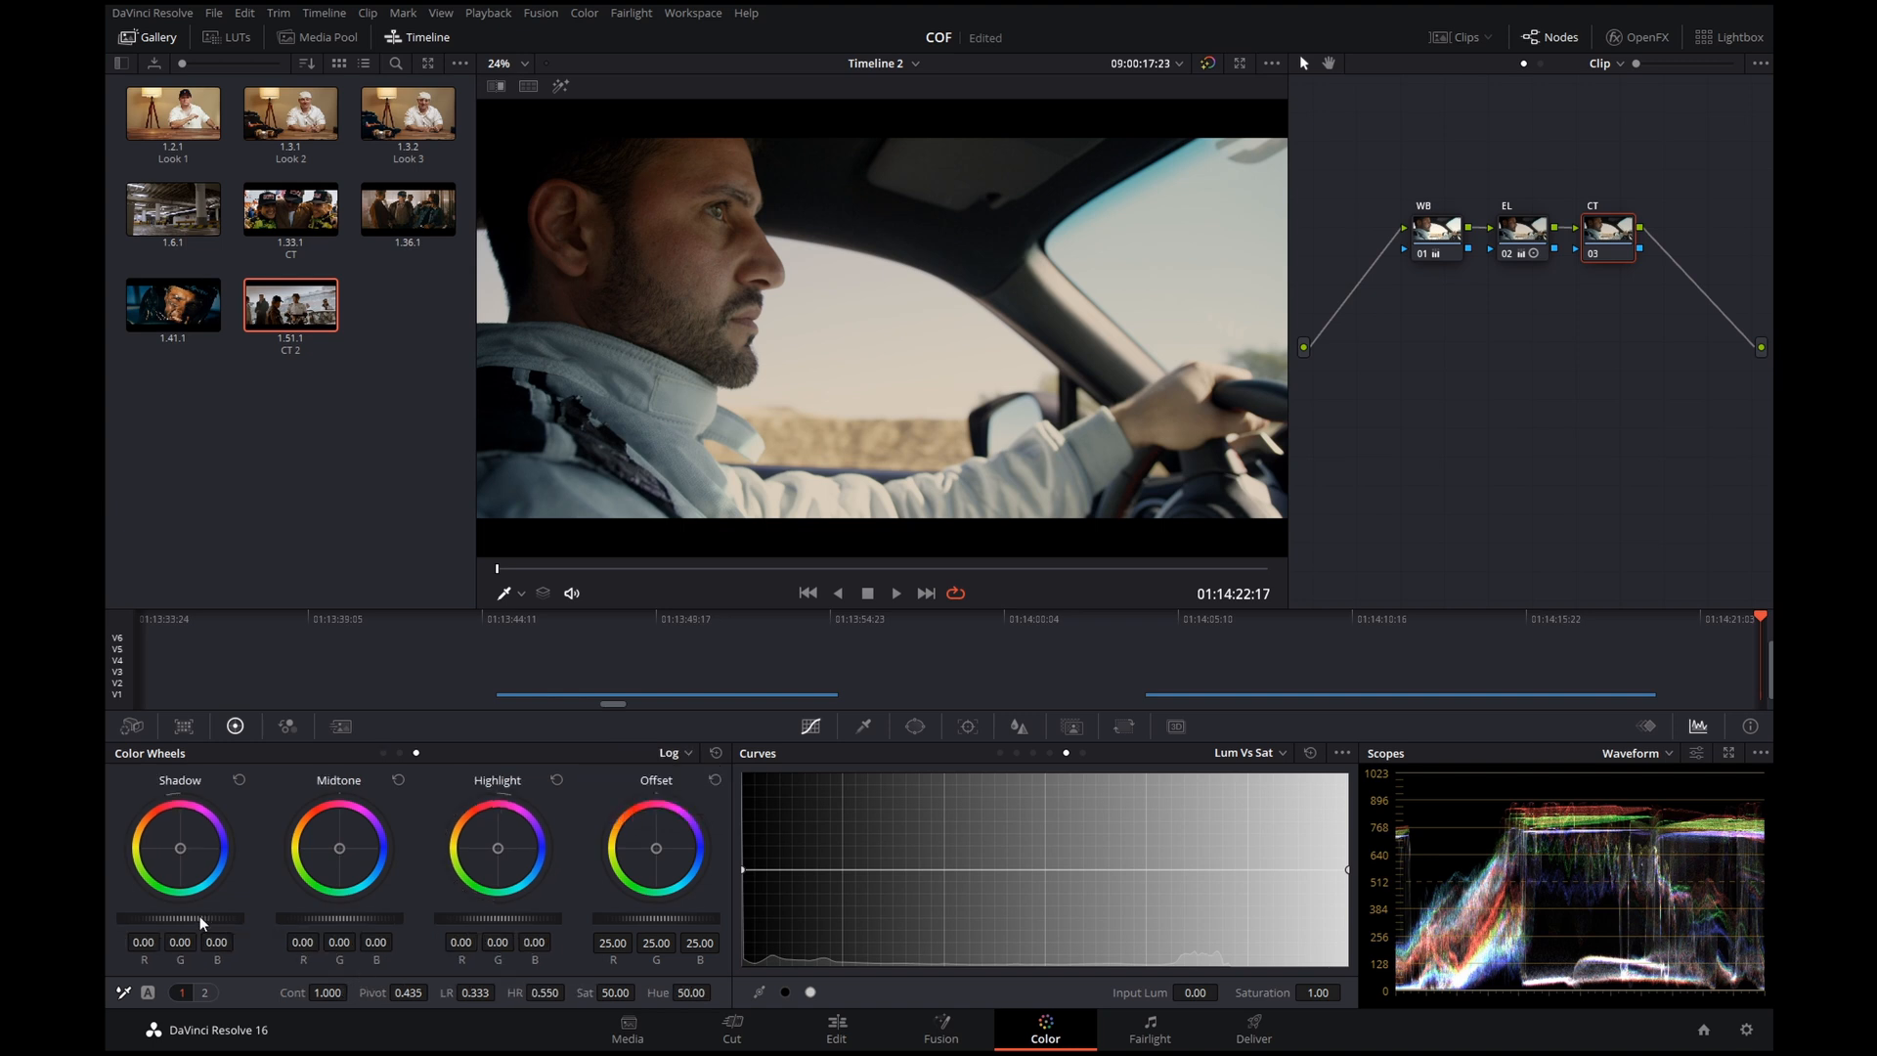
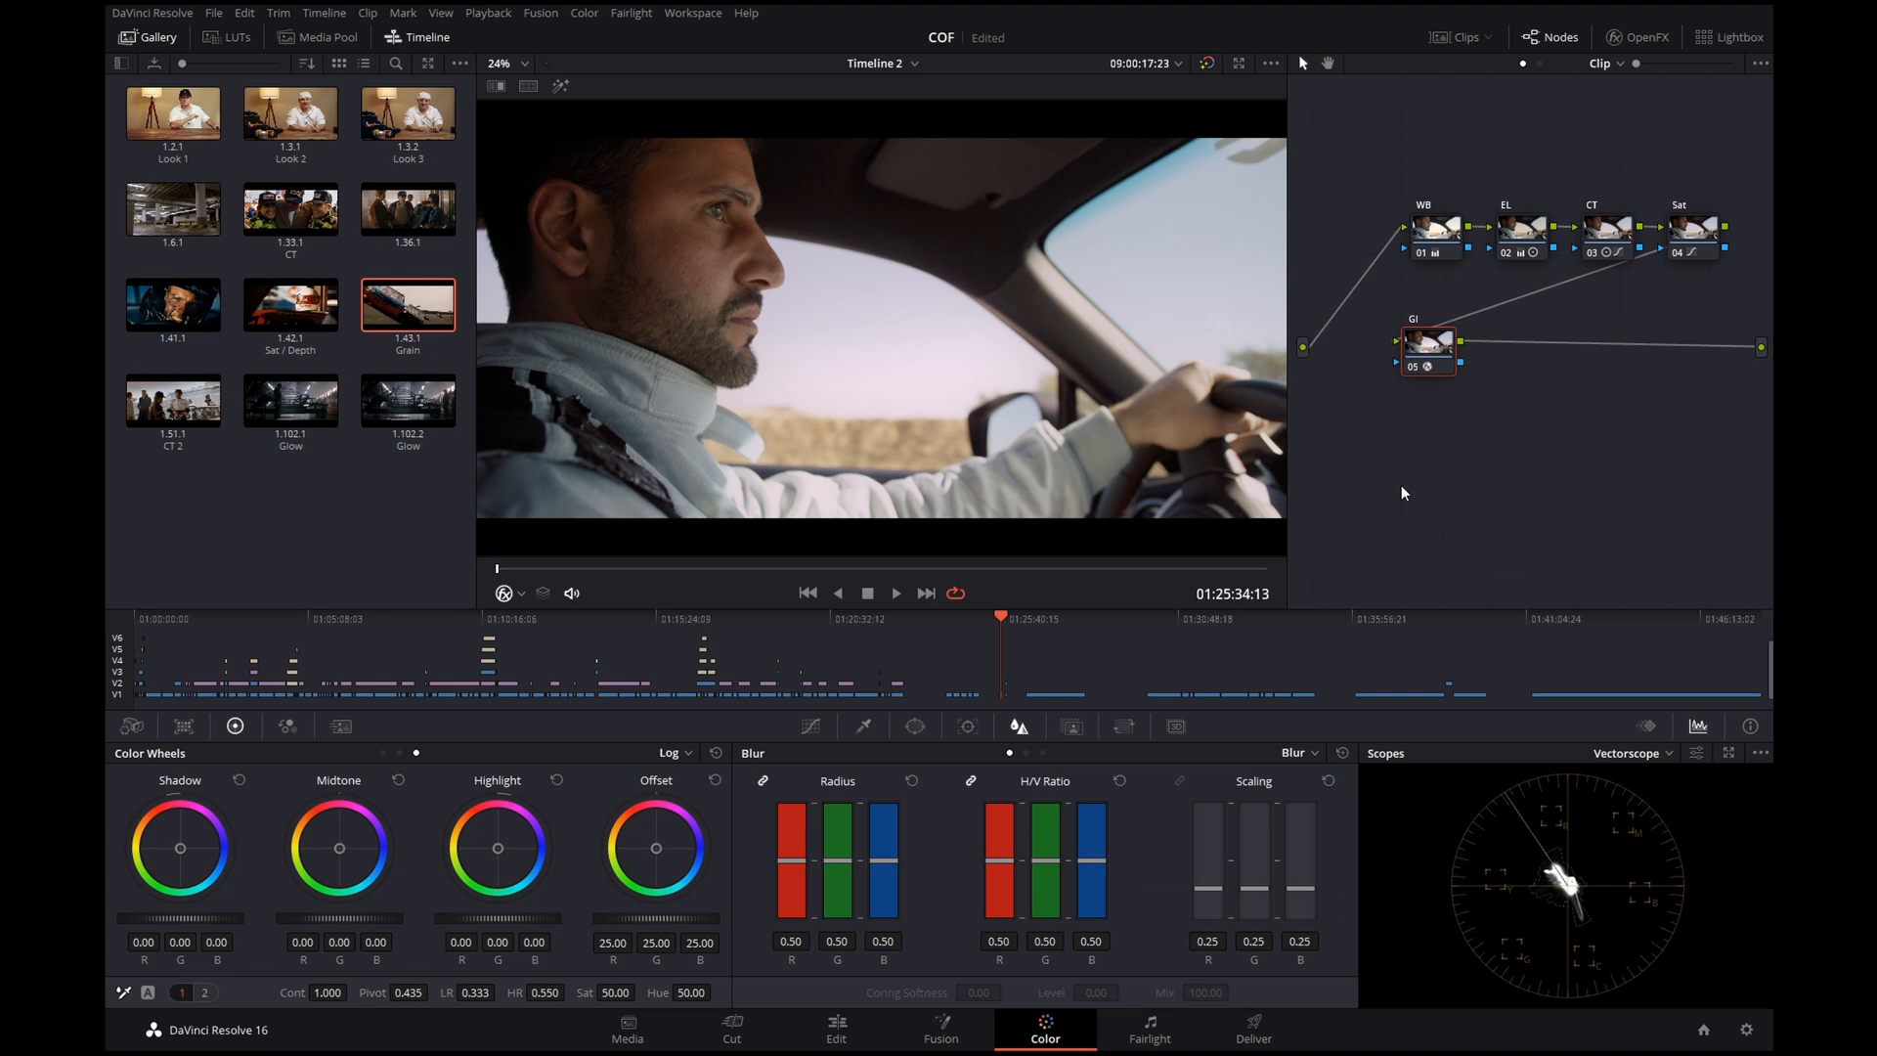
Add a sixth serial node after the GI node and label it Gr
key("alt+s")
right_click(1515, 343)
left_click(1533, 376)
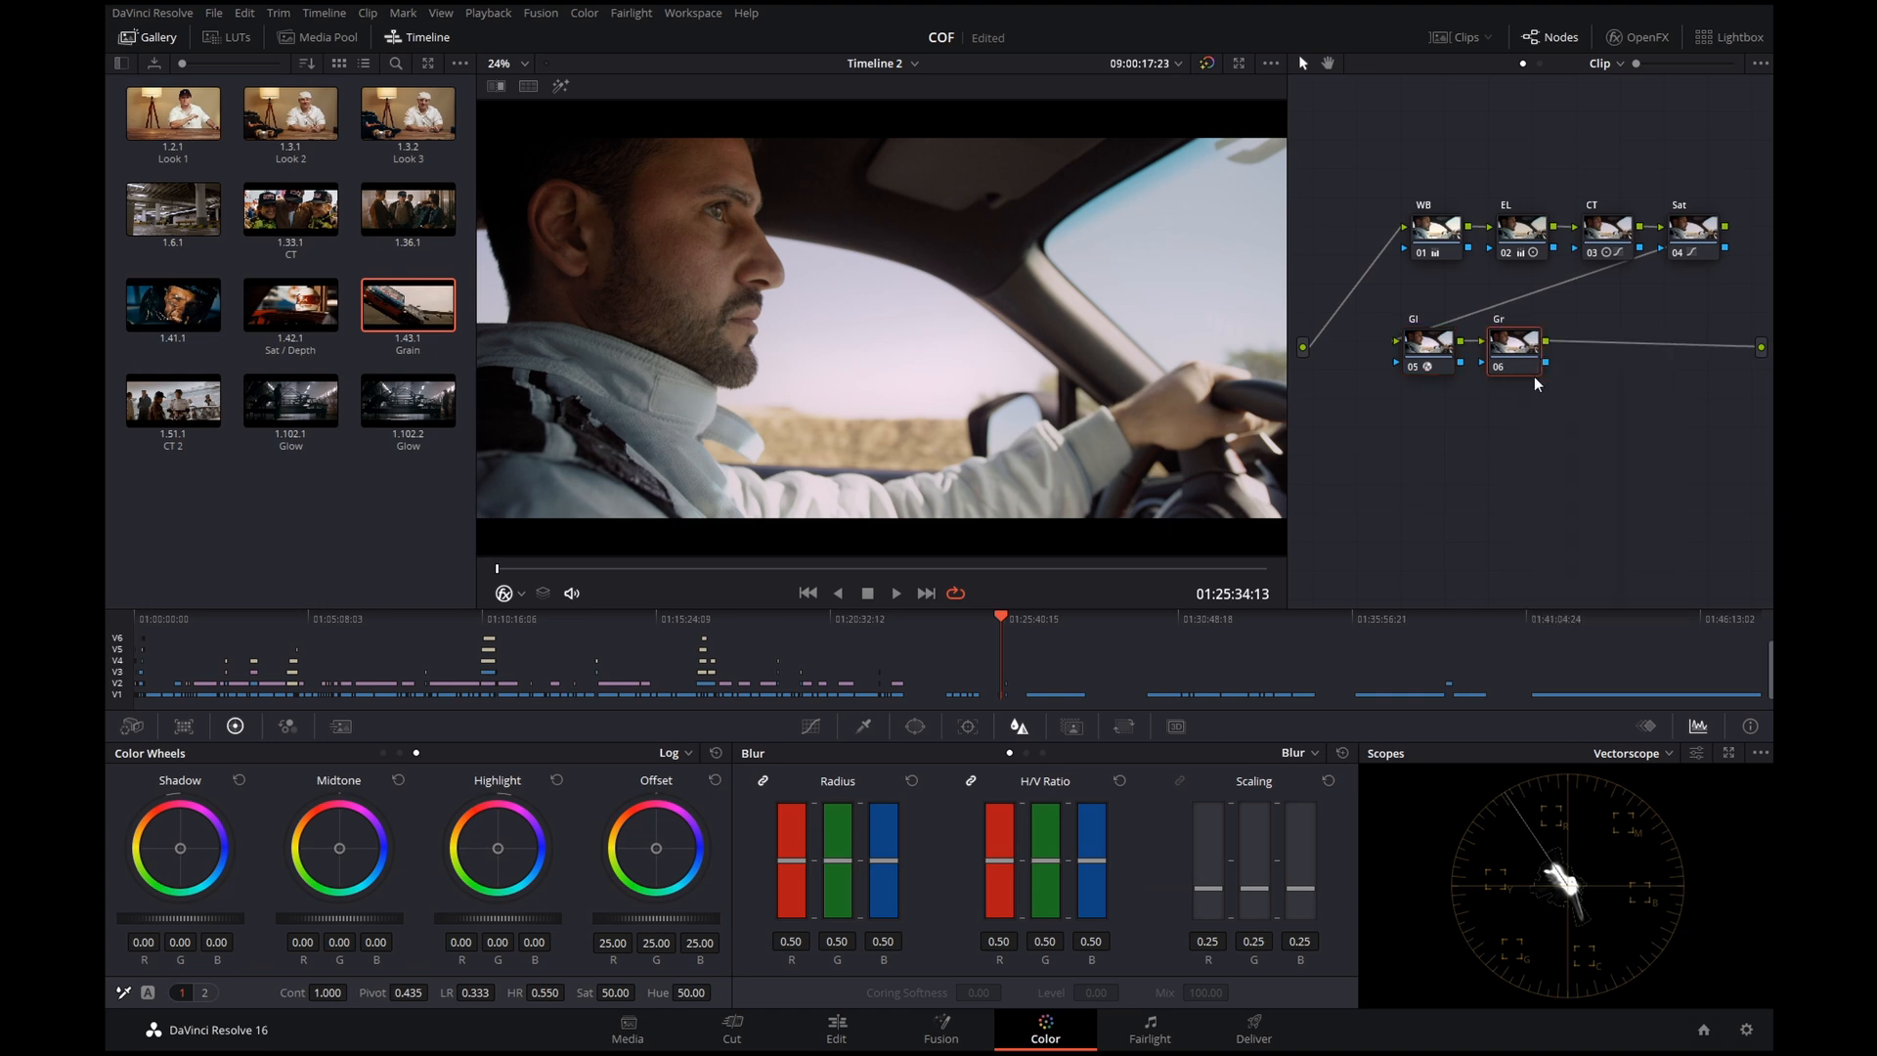
Apply the Film Grain OpenFX effect to the Gr node and look through its film grain presets
left_click(1637, 38)
left_click(1511, 97)
type("grain")
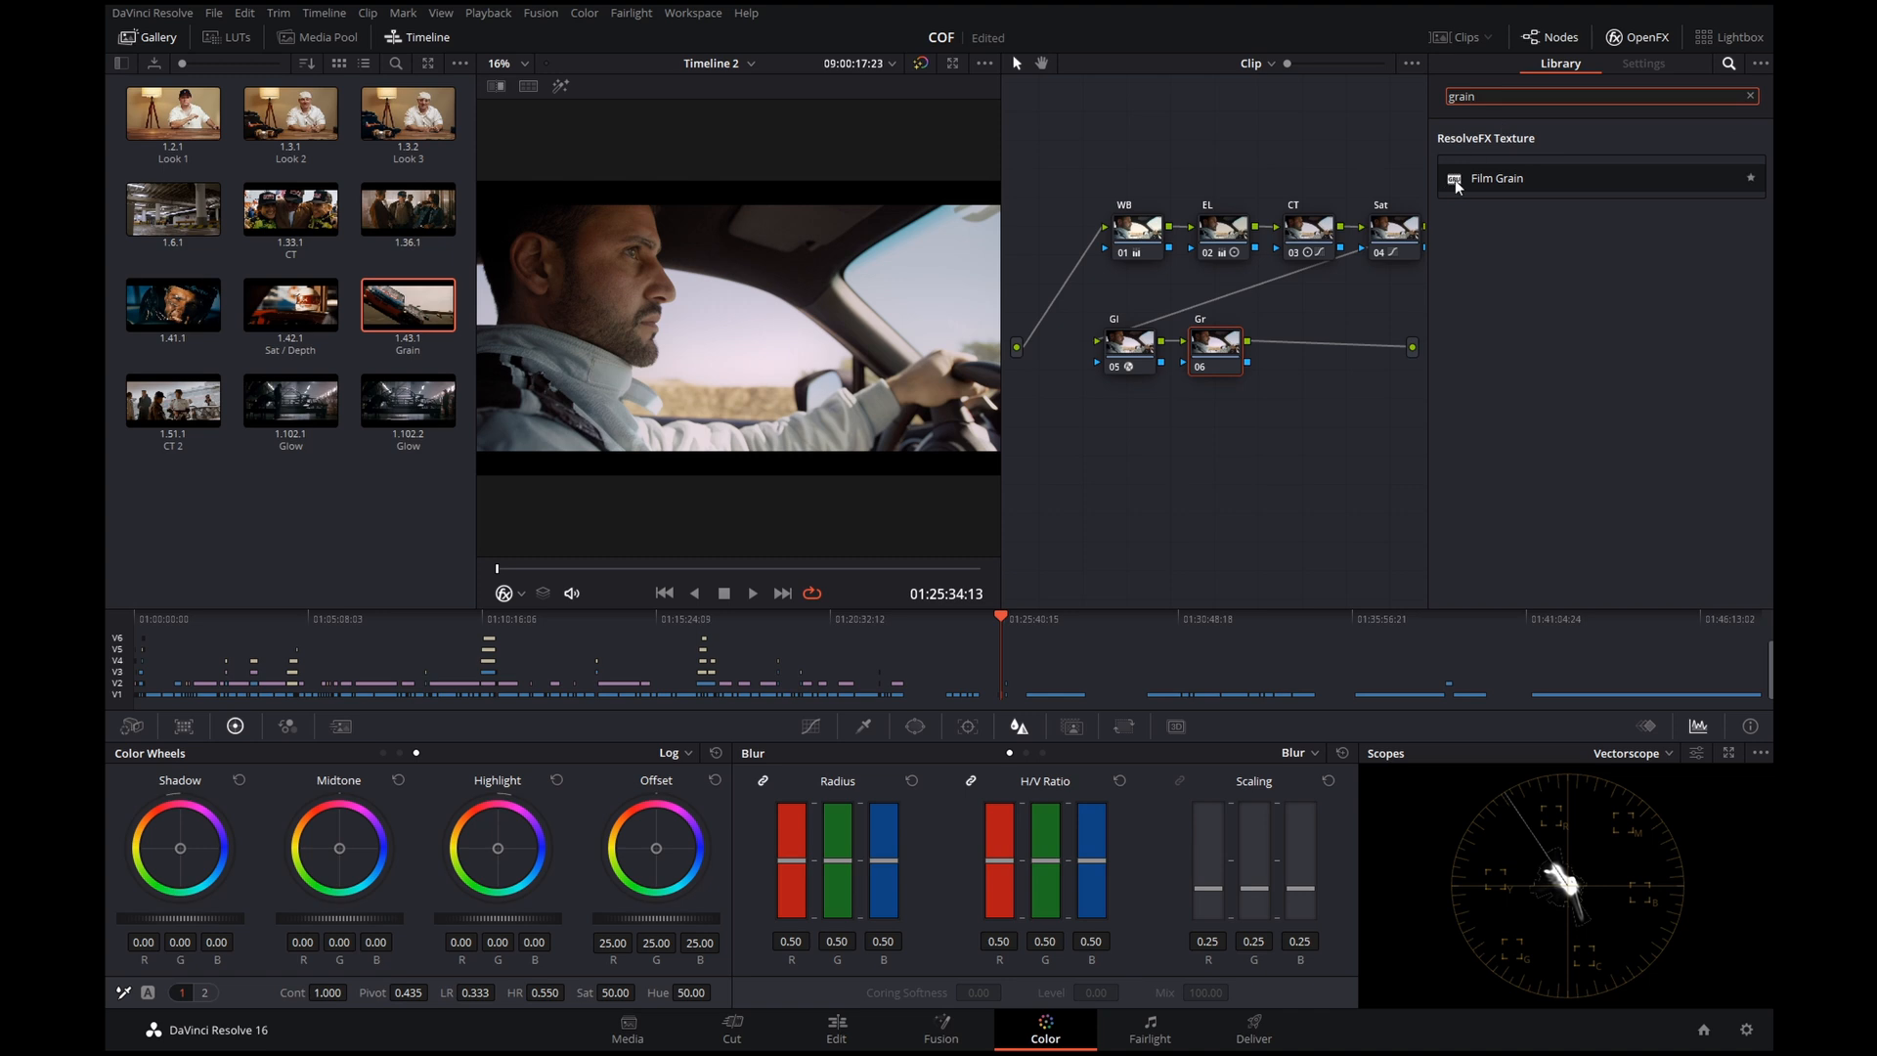
left_click_drag(1451, 185, 1204, 348)
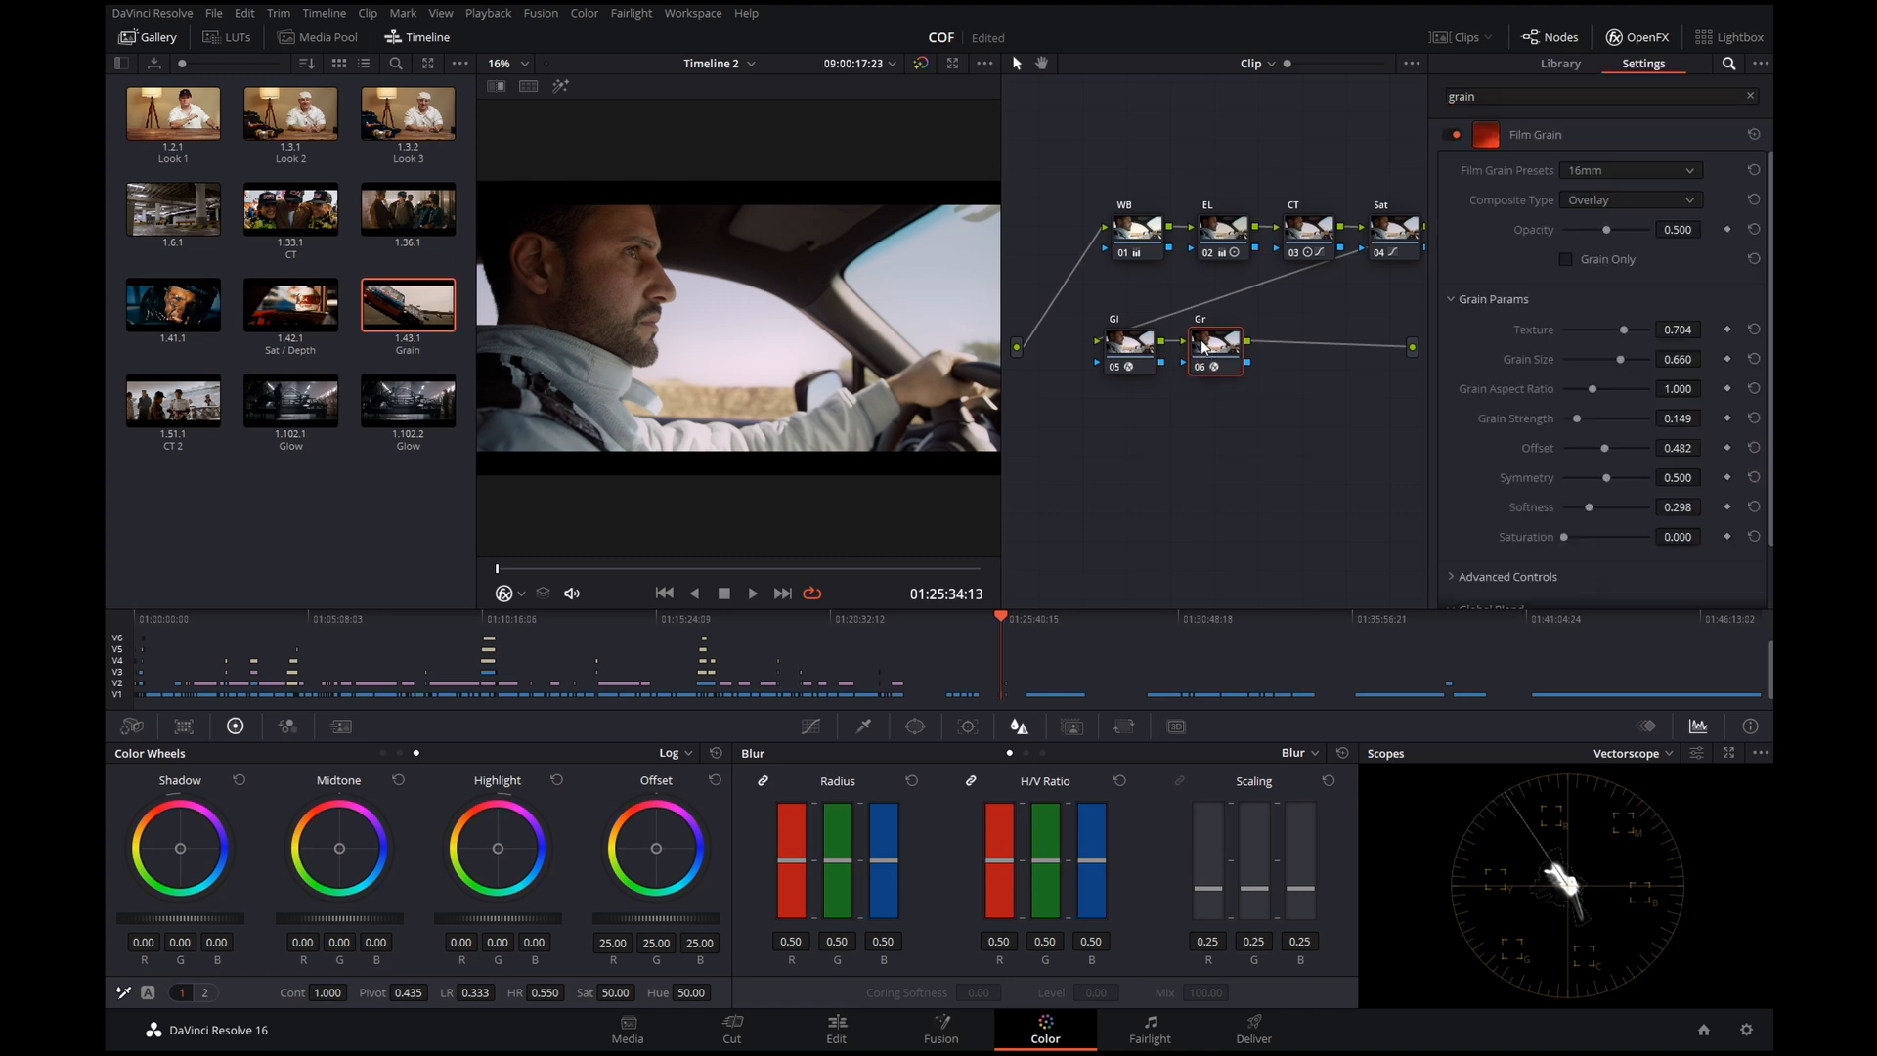
left_click(1628, 171)
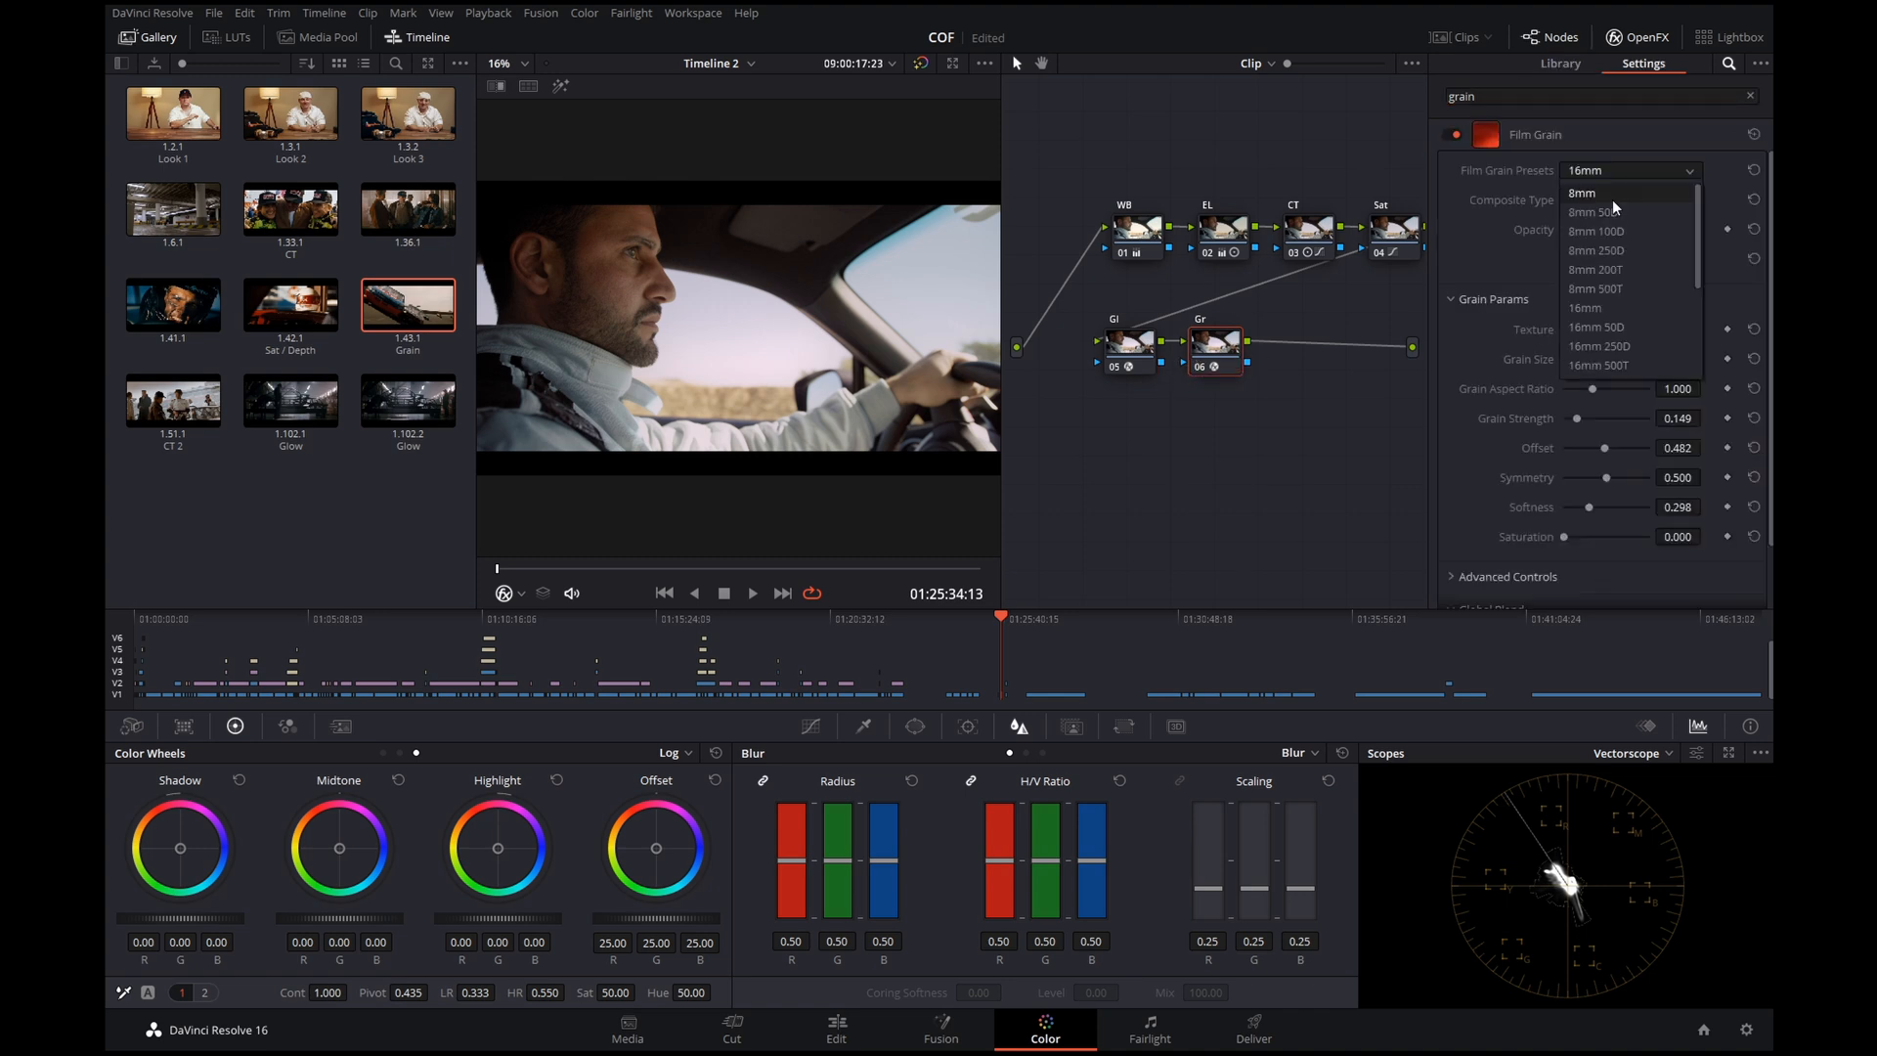
scroll(1612, 215, "down", 3)
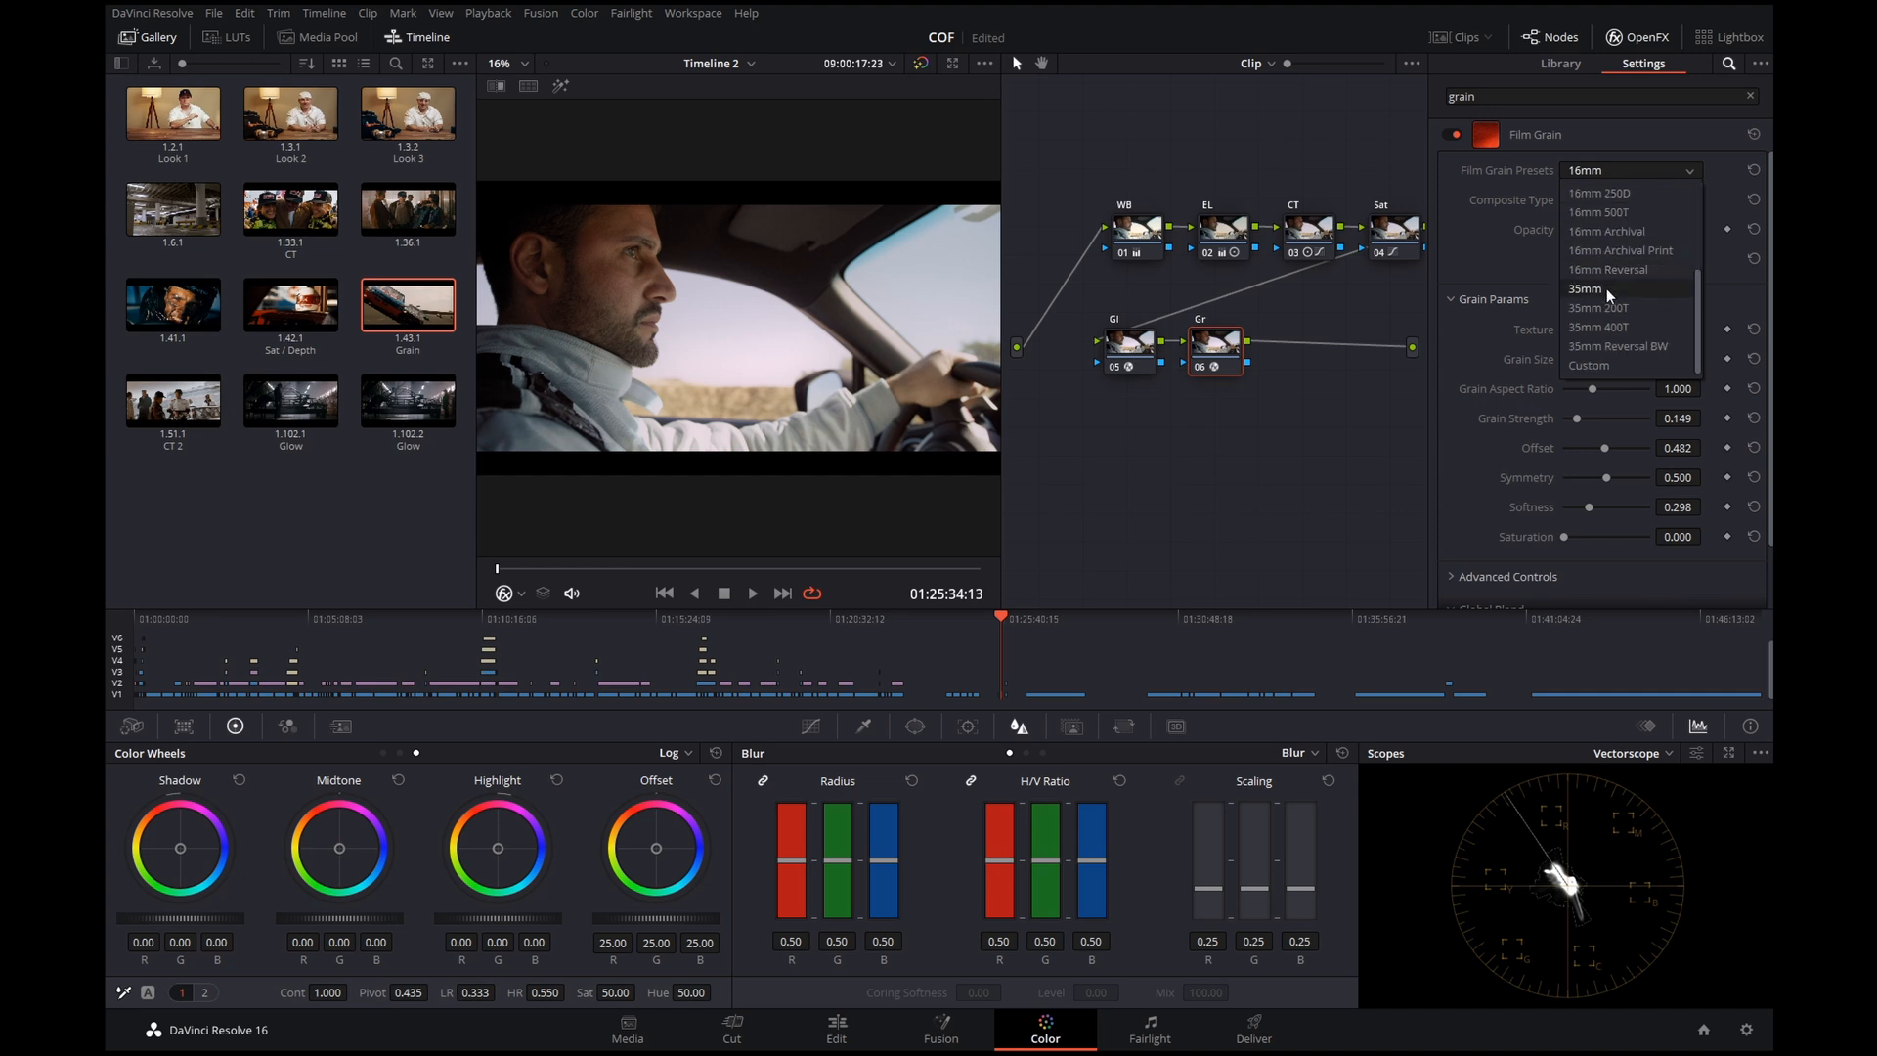
left_click(1494, 260)
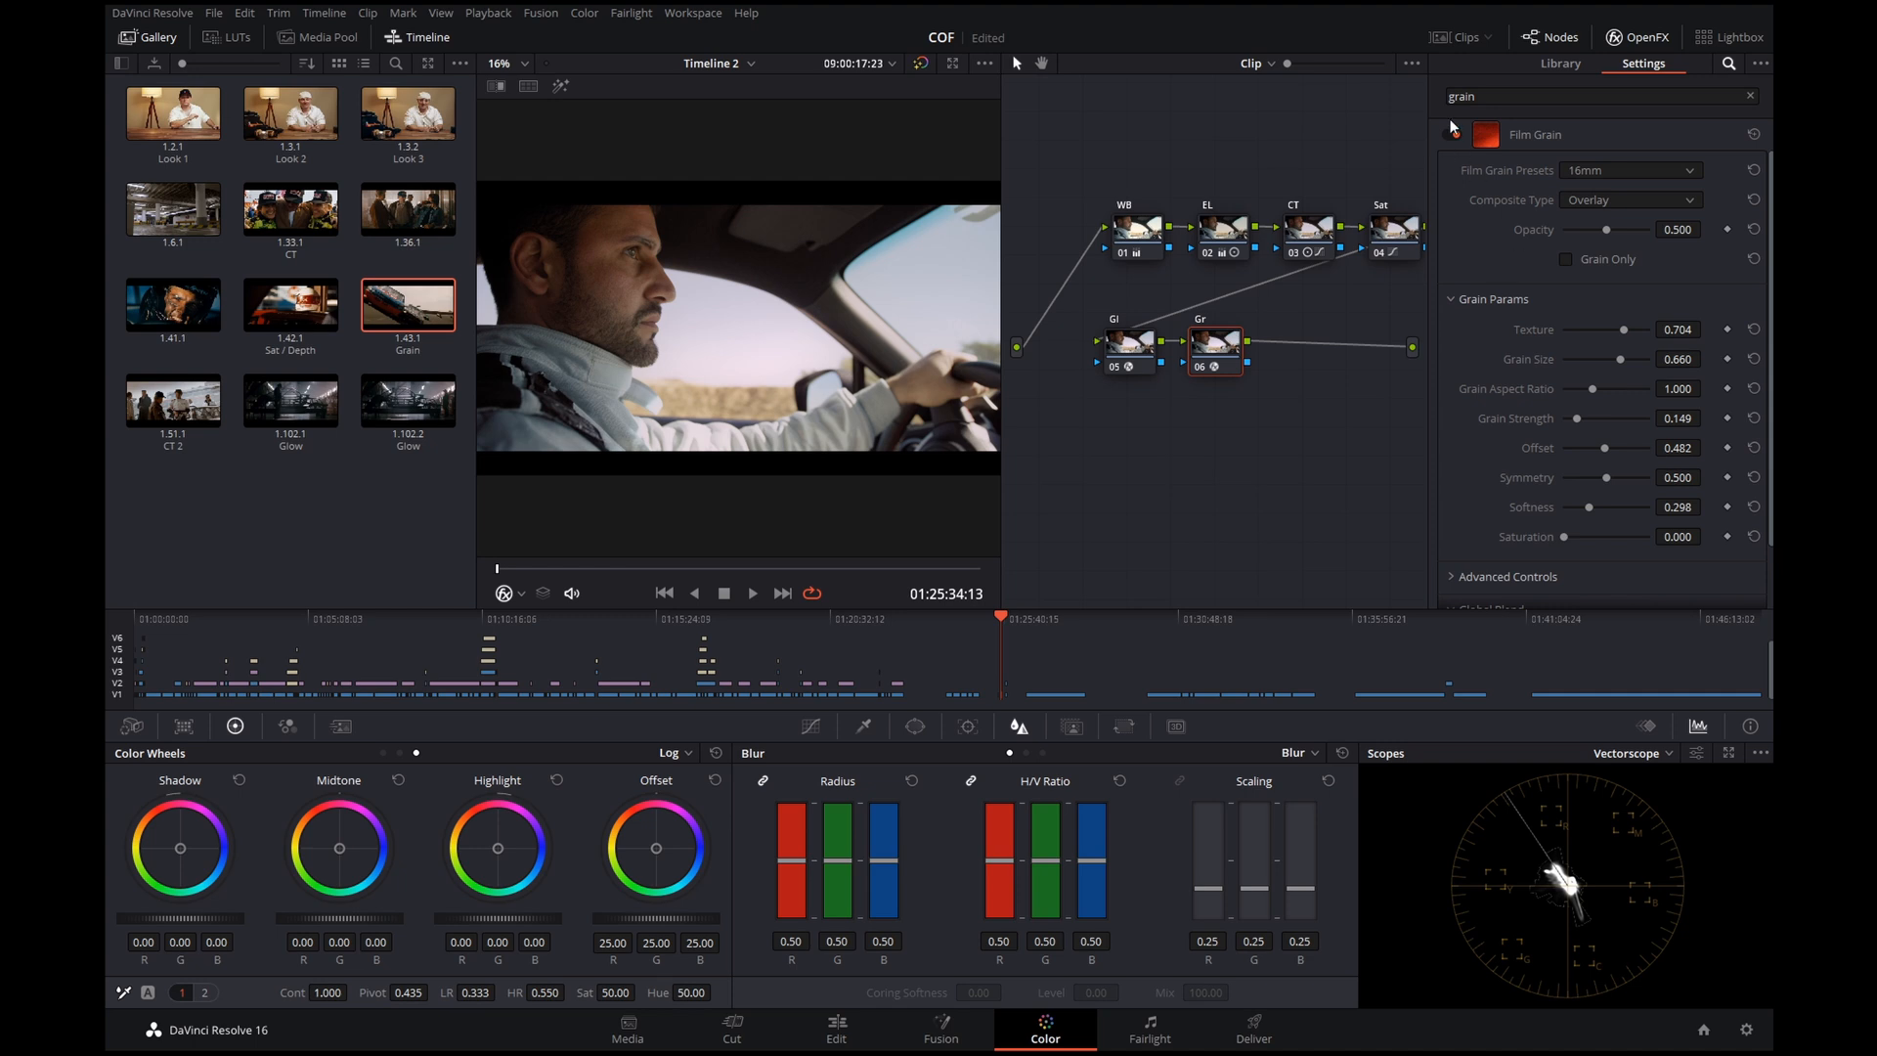
Delete the Gr node, close the OpenFX library and switch to the Edit page
key("Delete")
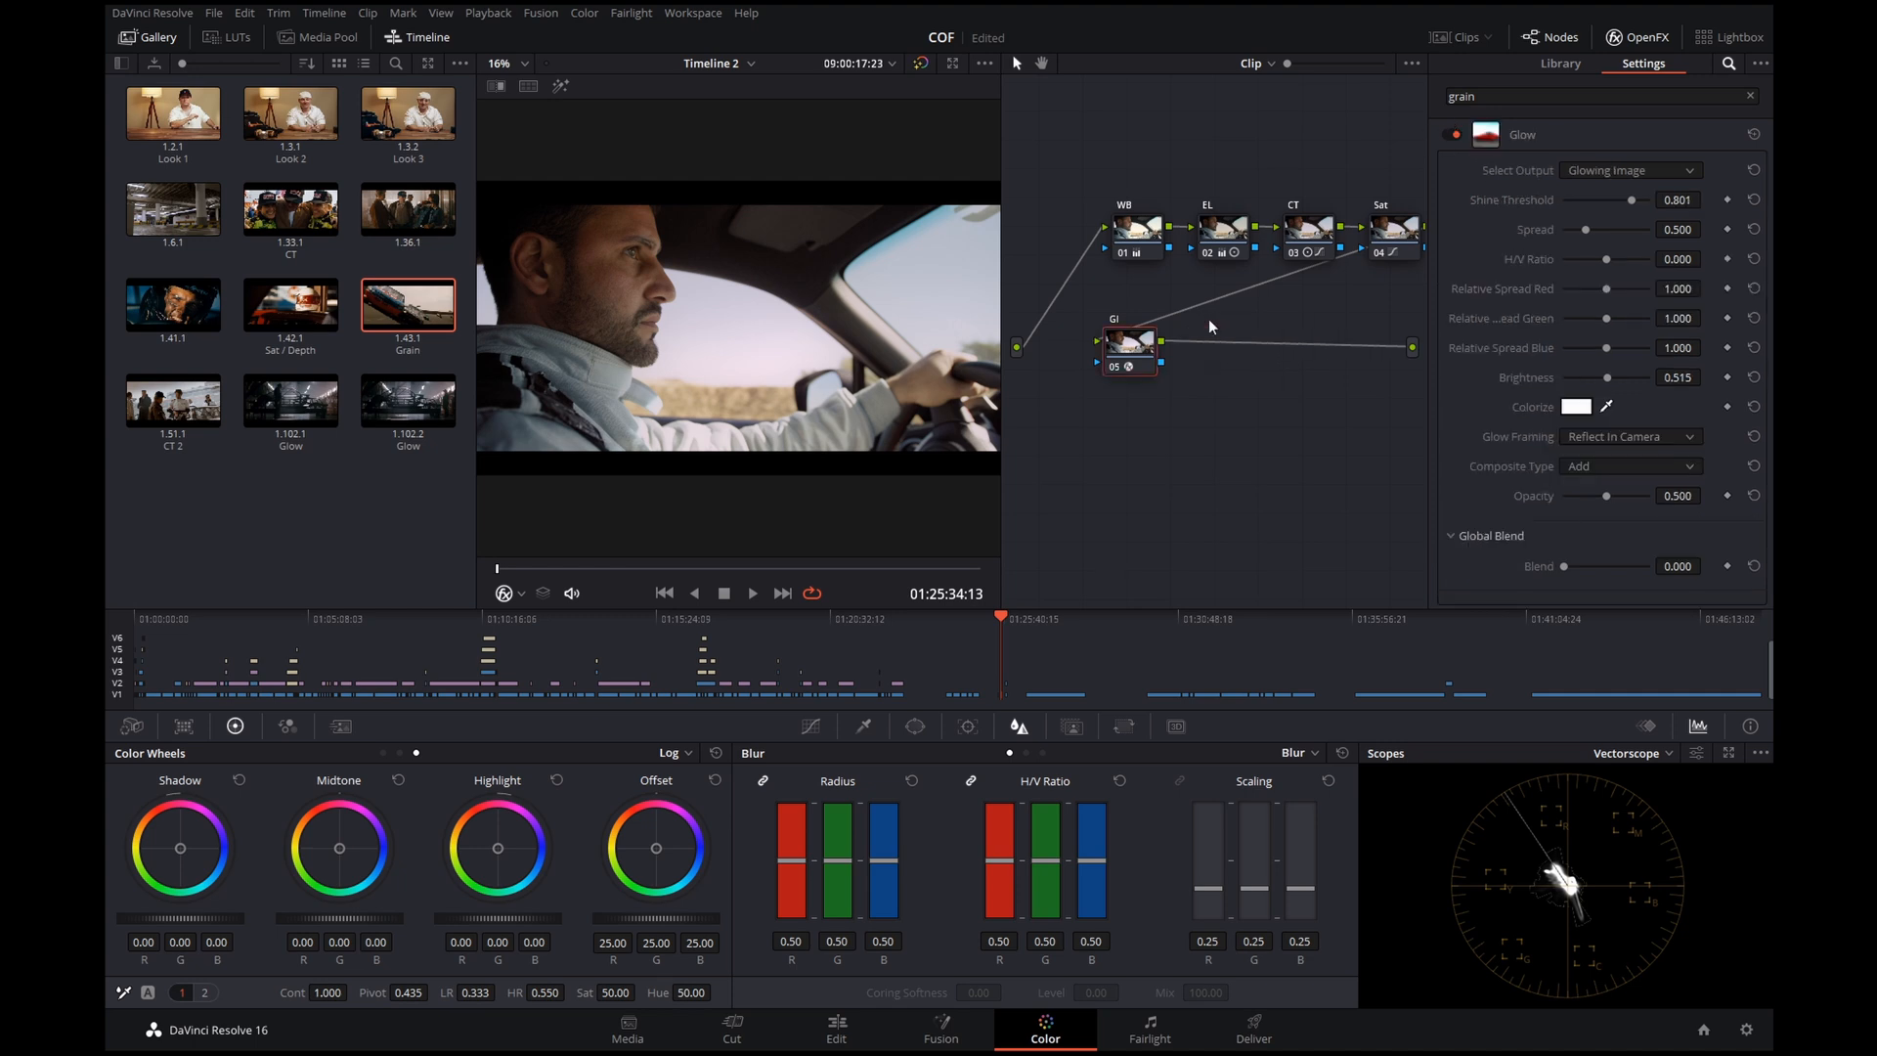
left_click(1638, 38)
left_click_drag(1001, 494, 1283, 493)
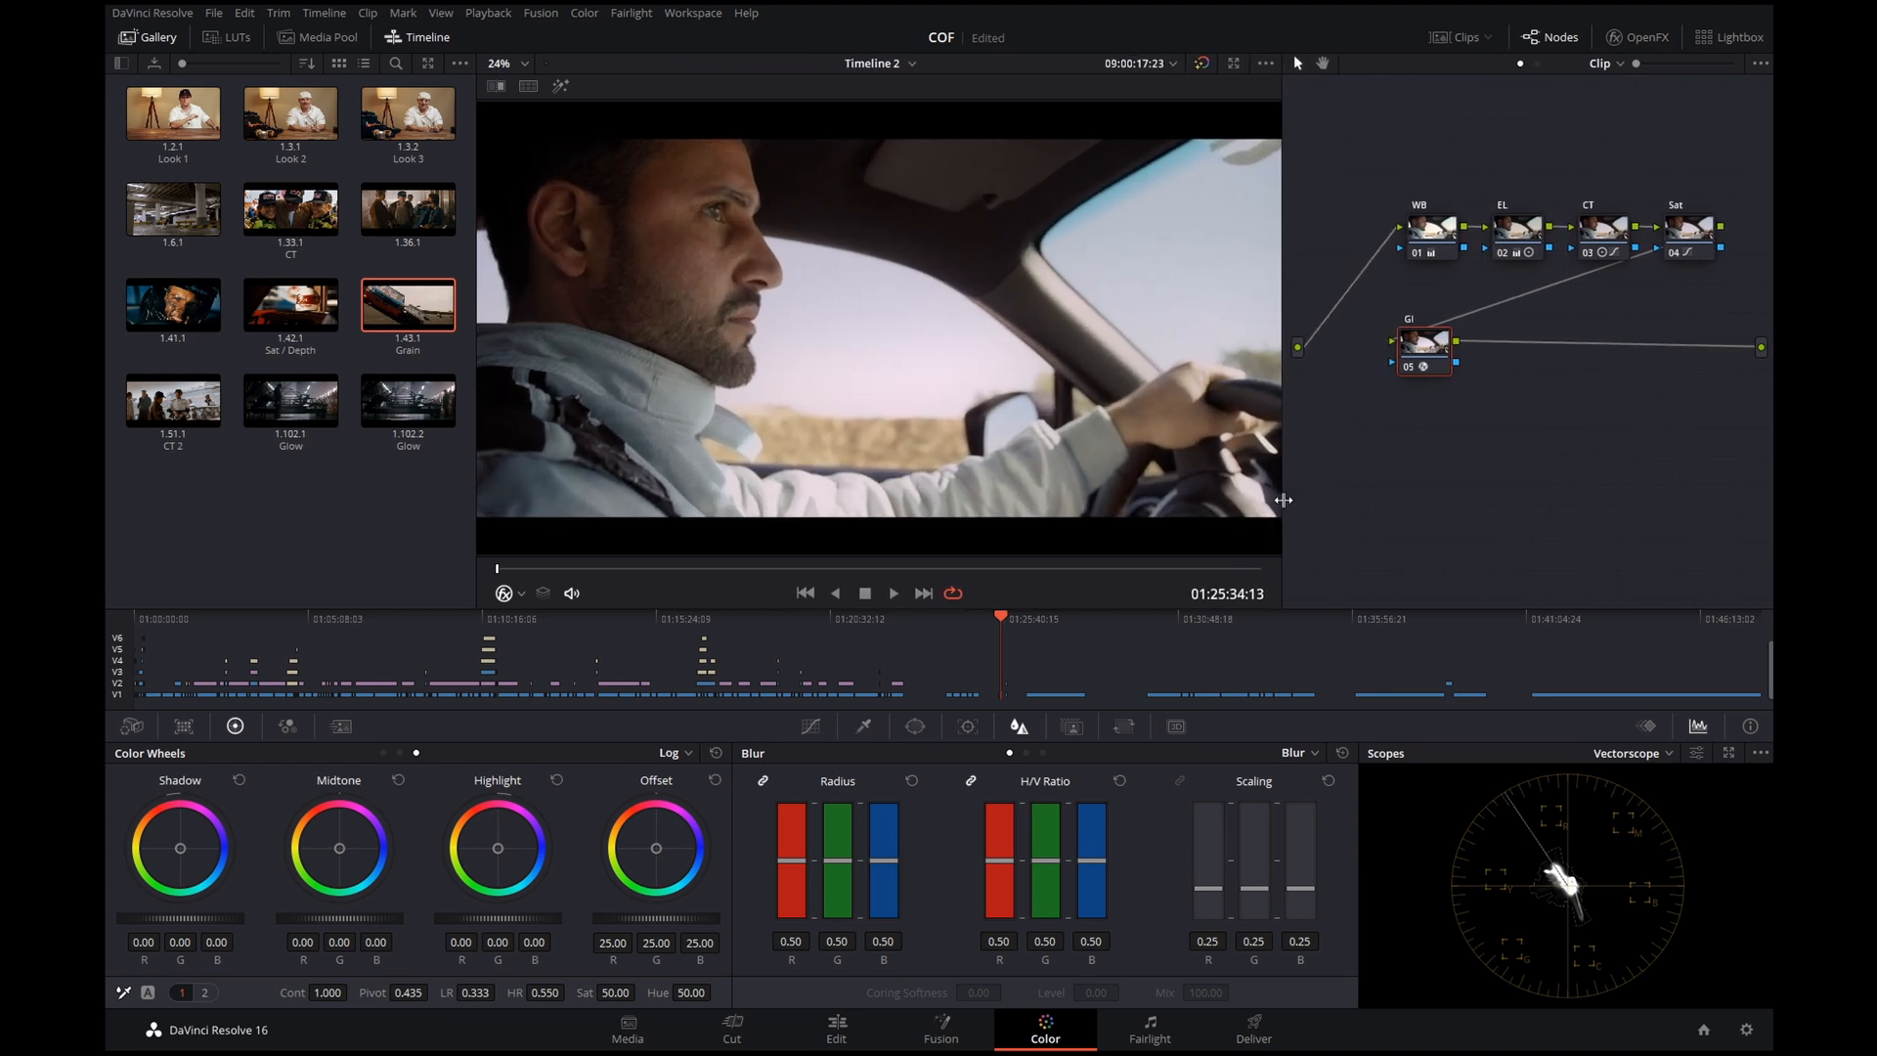
left_click(837, 1032)
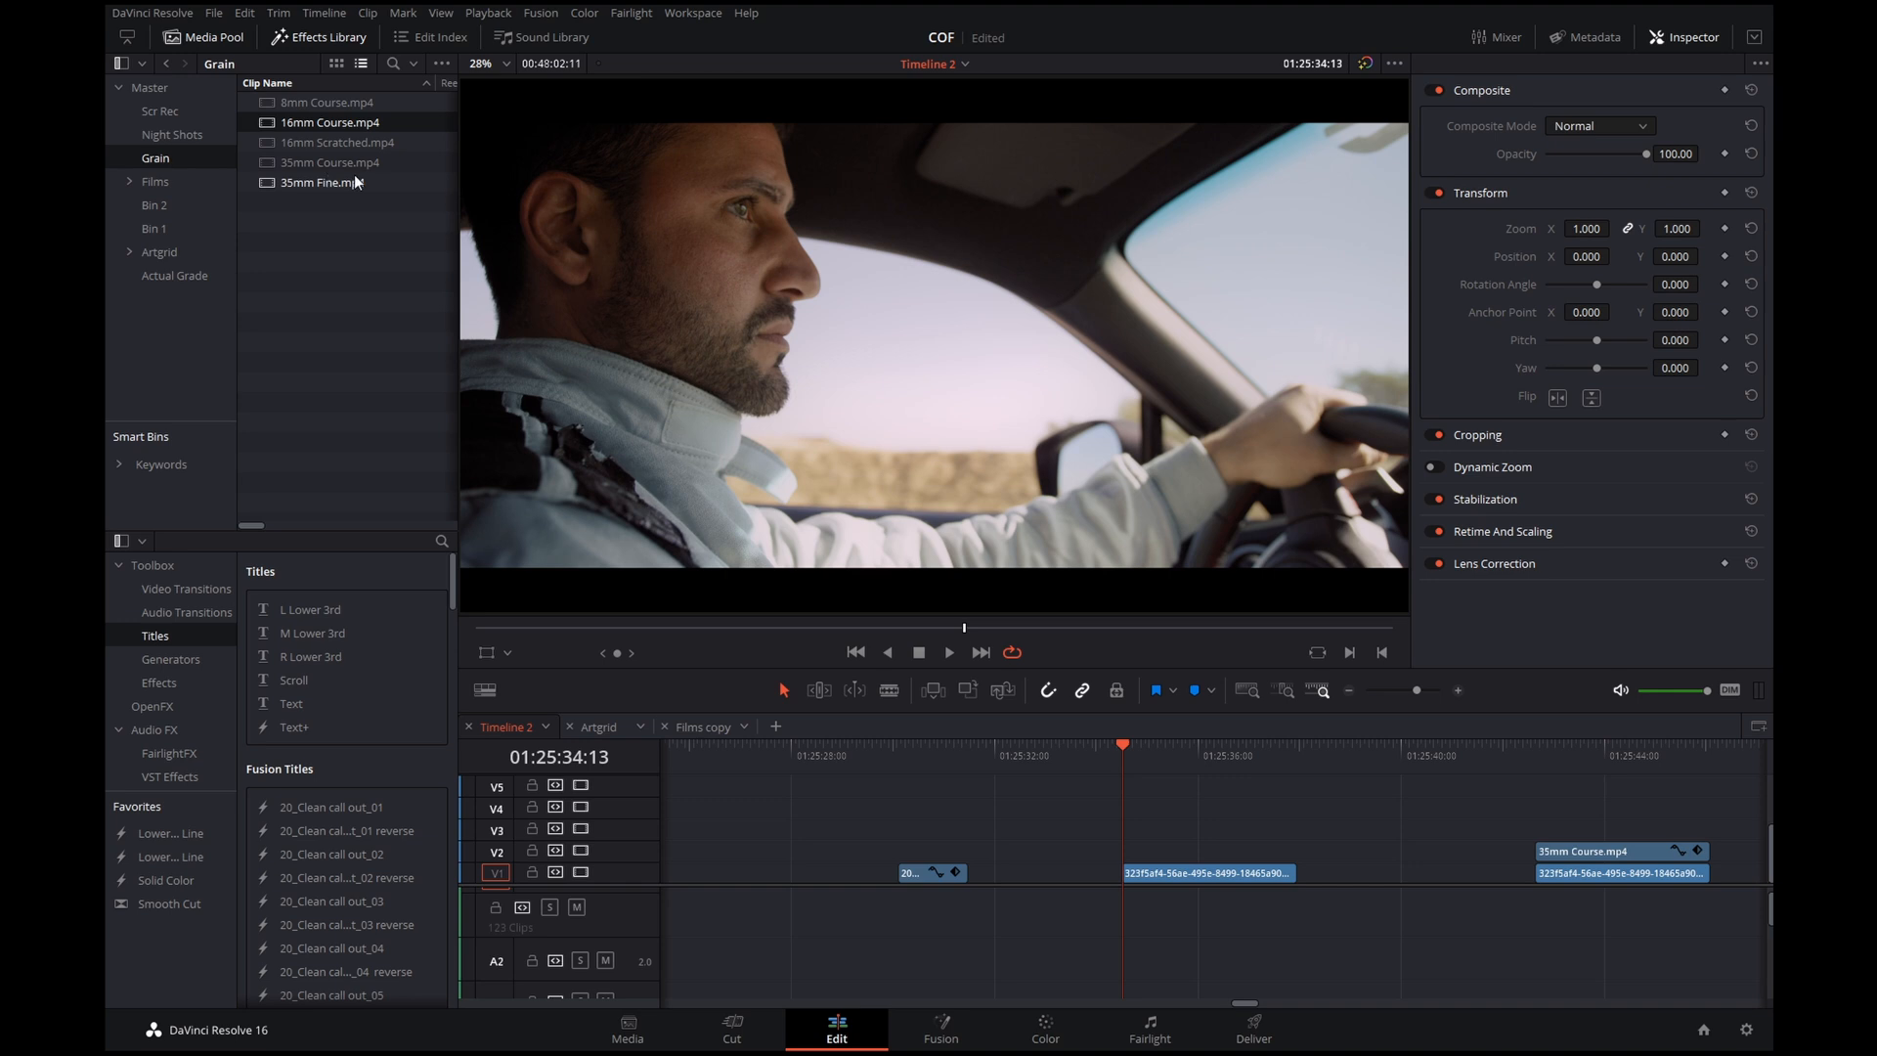
Place the 8mm Course.mp4 grain clip on V2 above the driving shot and remove its audio
left_click(320, 105)
left_click_drag(289, 110, 1120, 855)
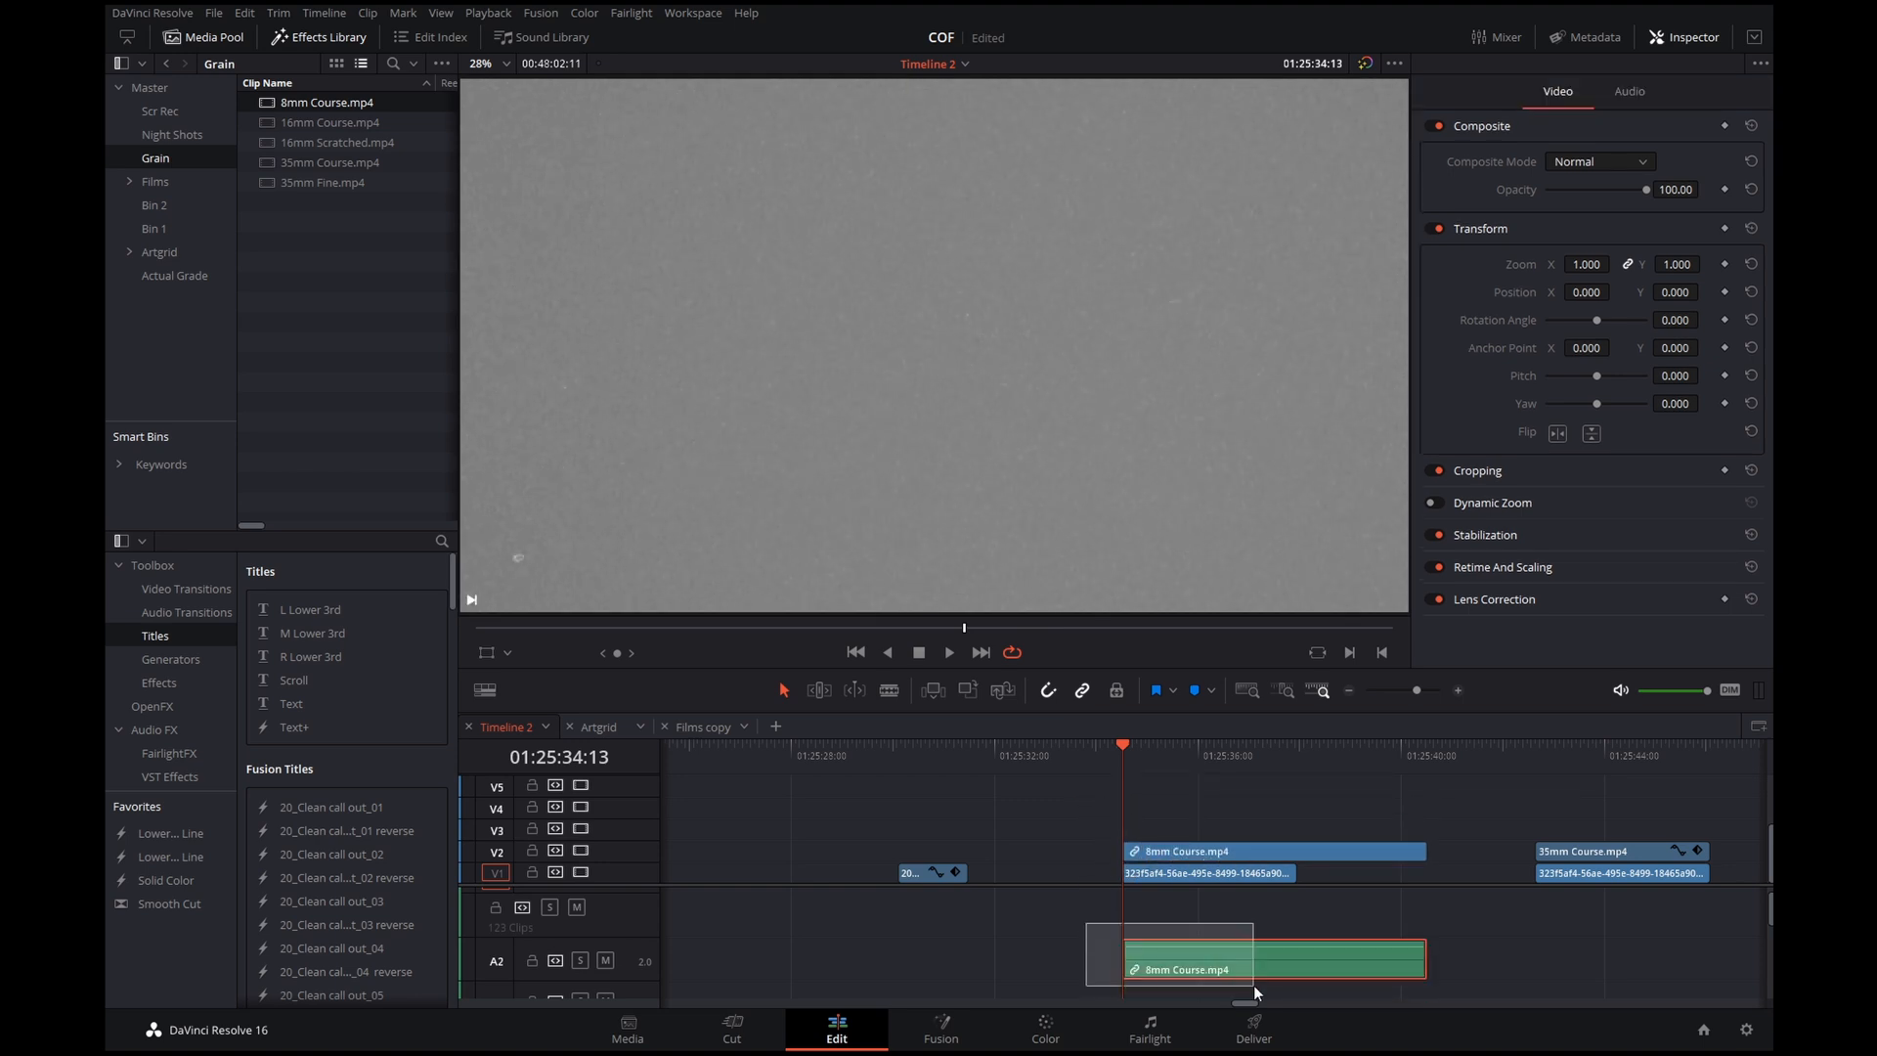
left_click(1173, 958)
key("Delete")
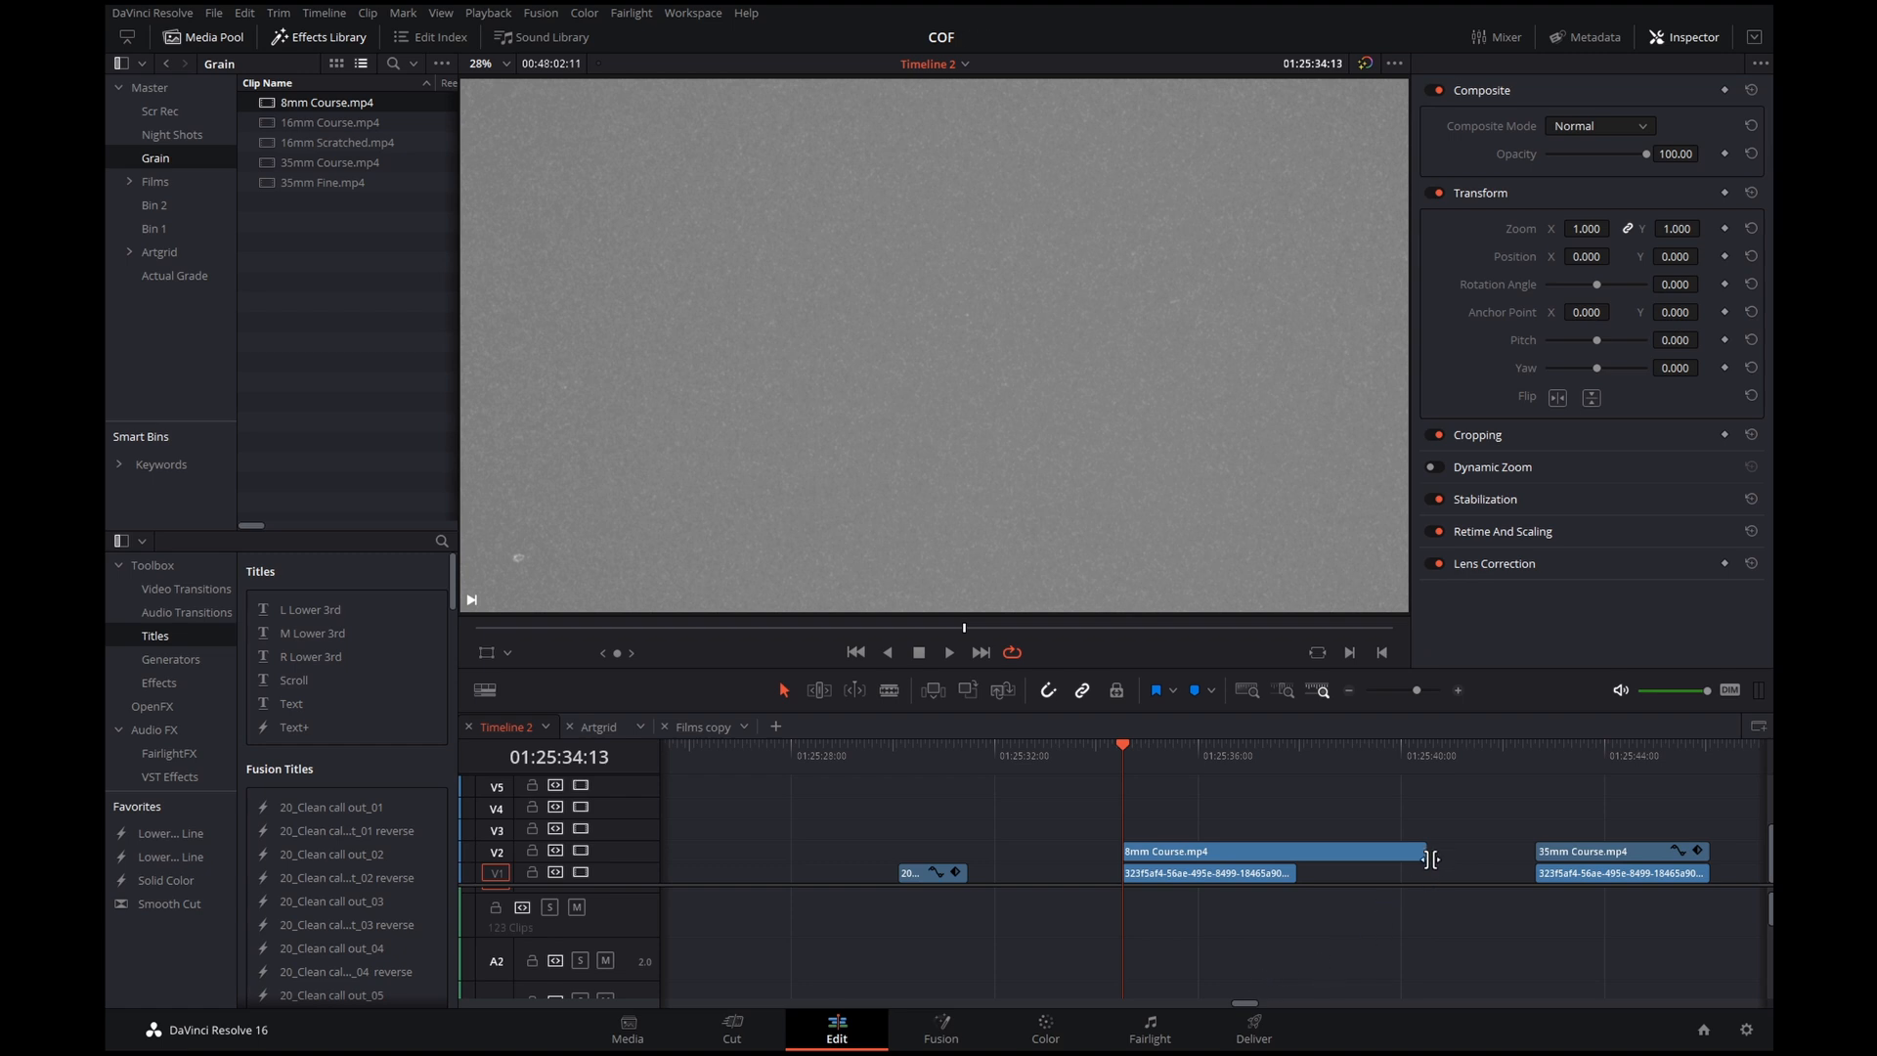
Trim the 8mm grain clip to the driving shot's length and inspect its grain full screen
left_click_drag(1425, 853, 1299, 852)
left_click(1239, 856)
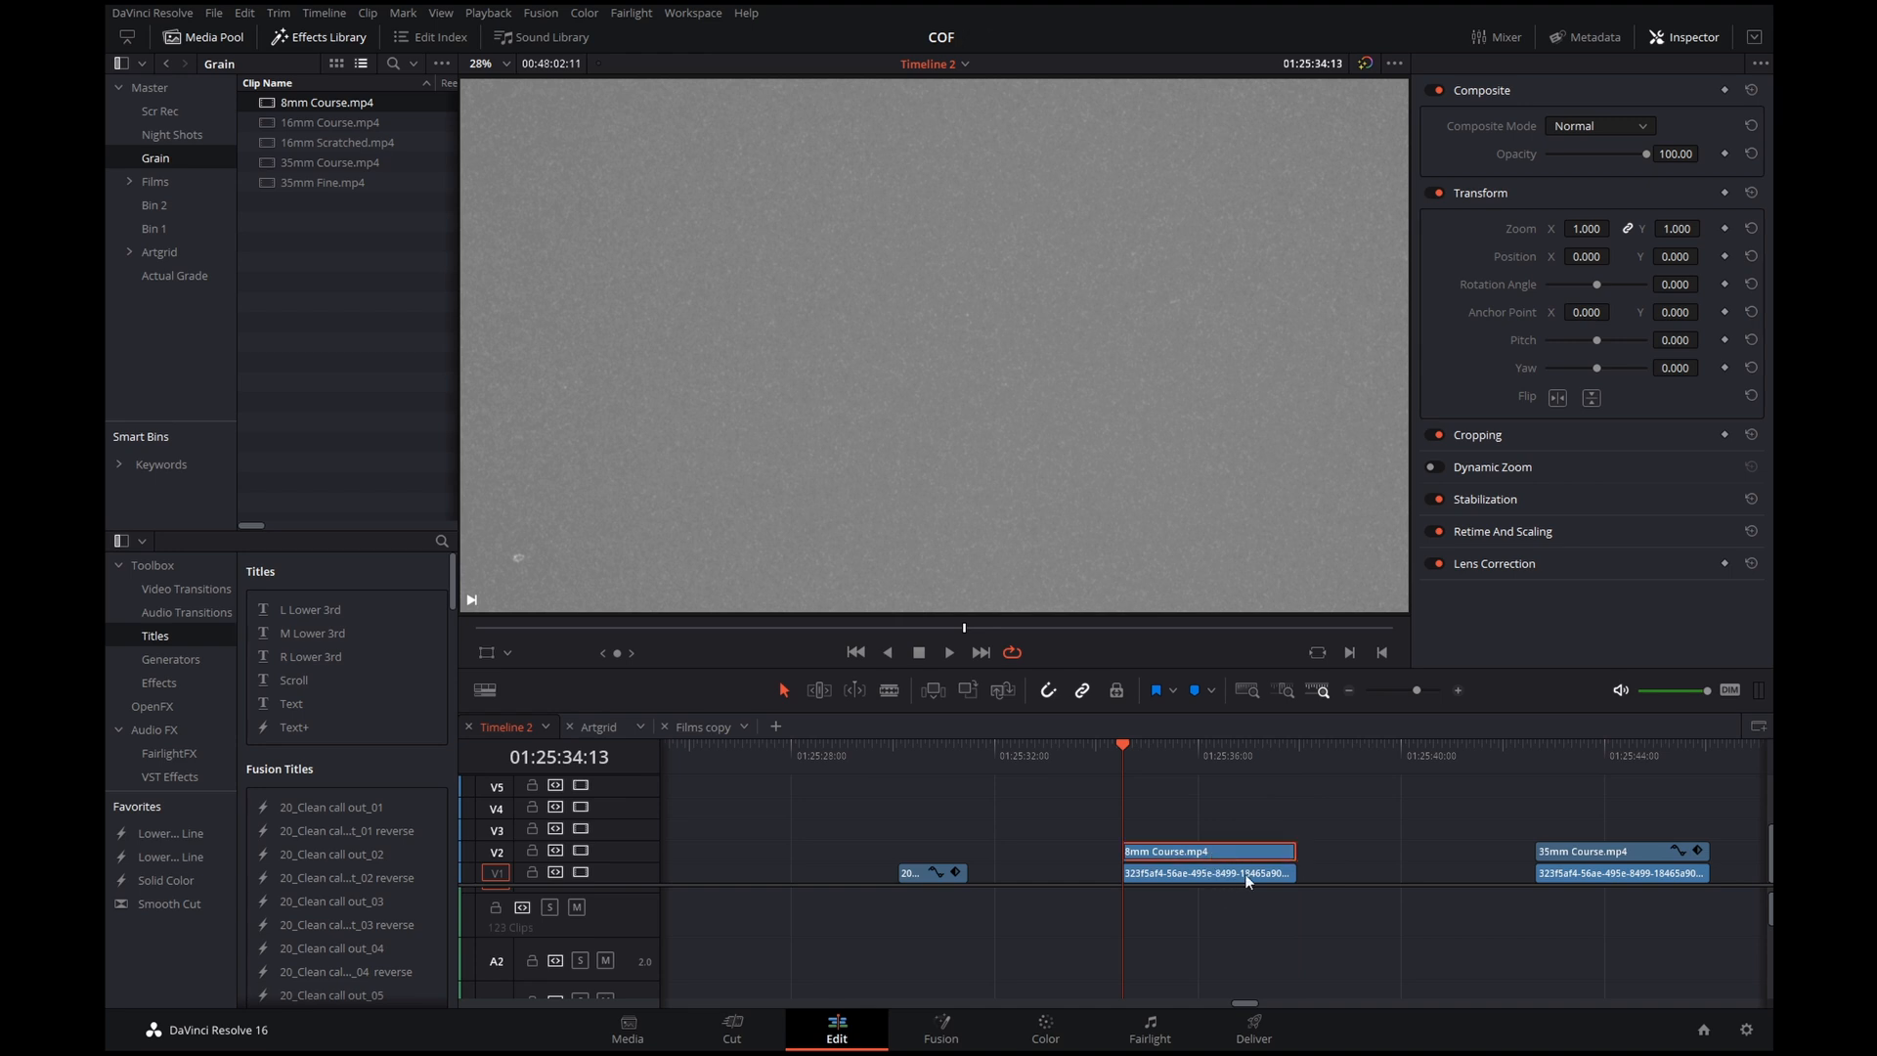
left_click(1210, 762)
key("ctrl+f")
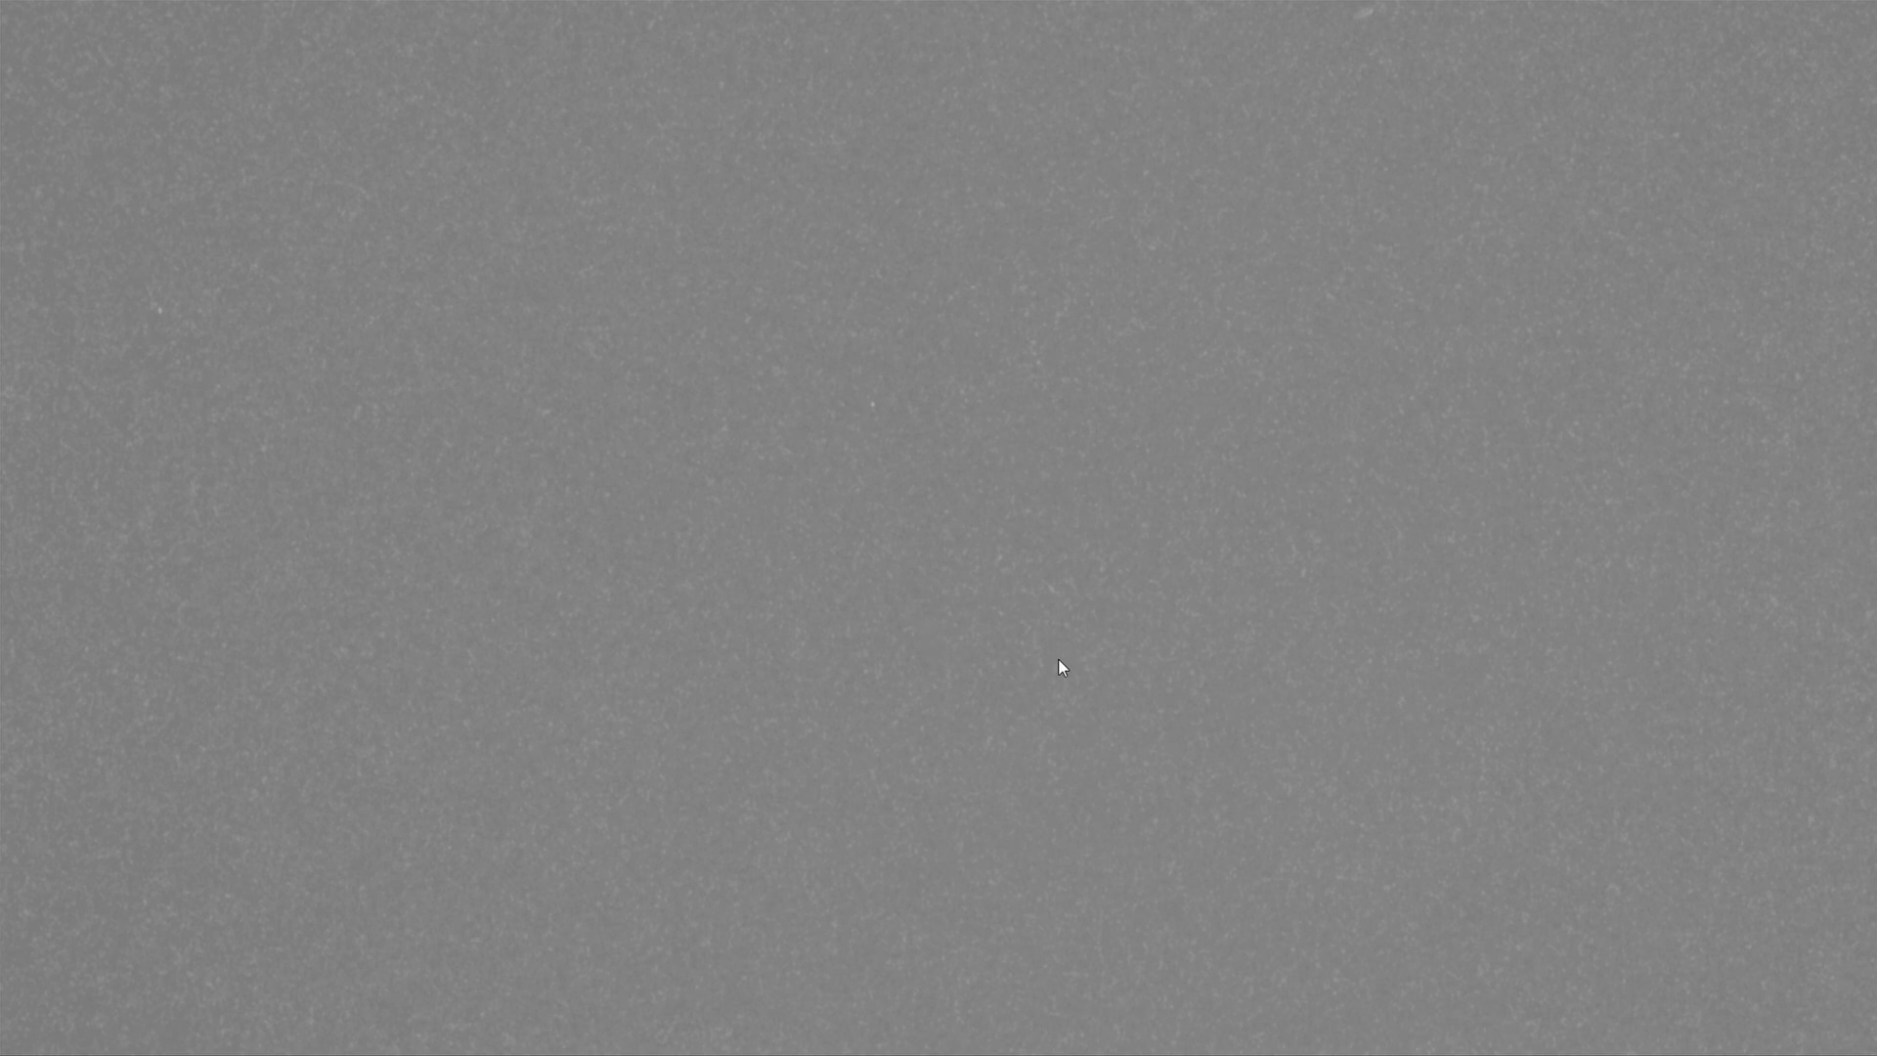
key("Escape")
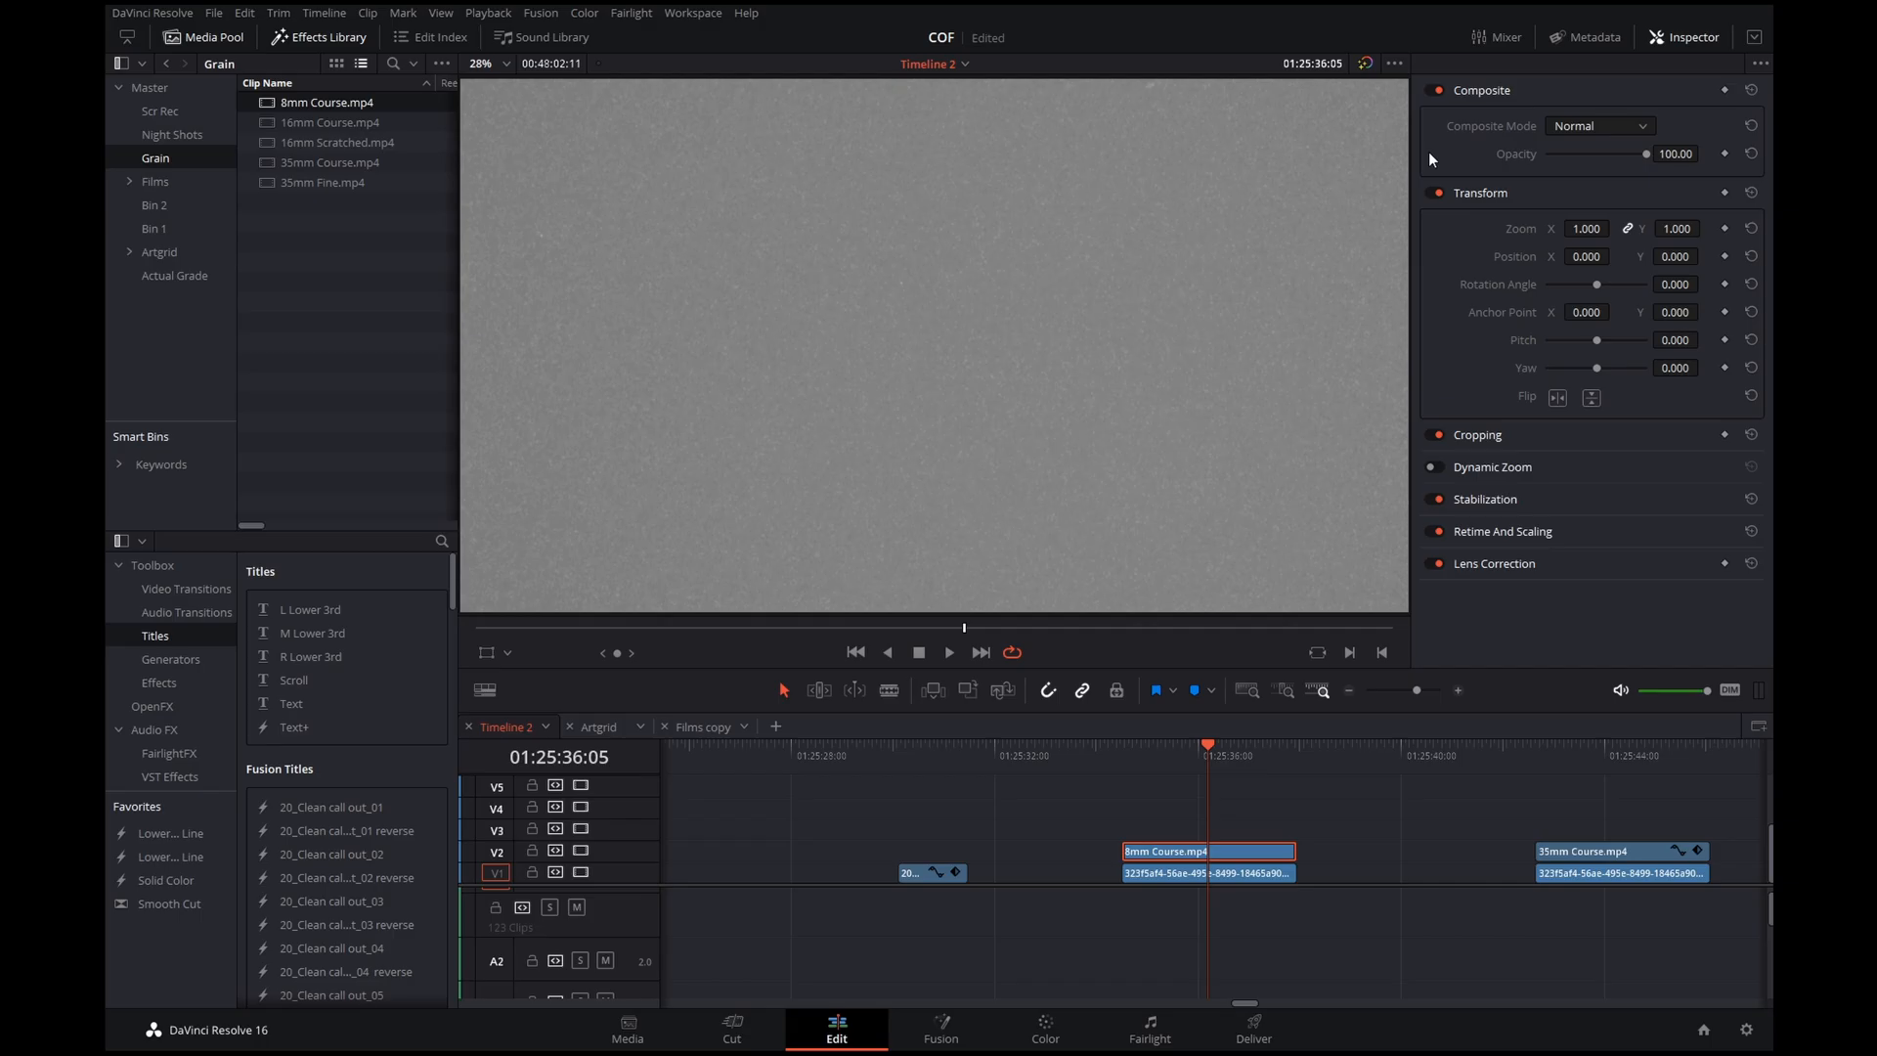
Set the 8mm grain clip's composite mode to Overlay and its opacity to about 50
left_click(1630, 136)
scroll(1614, 215, "down", 5)
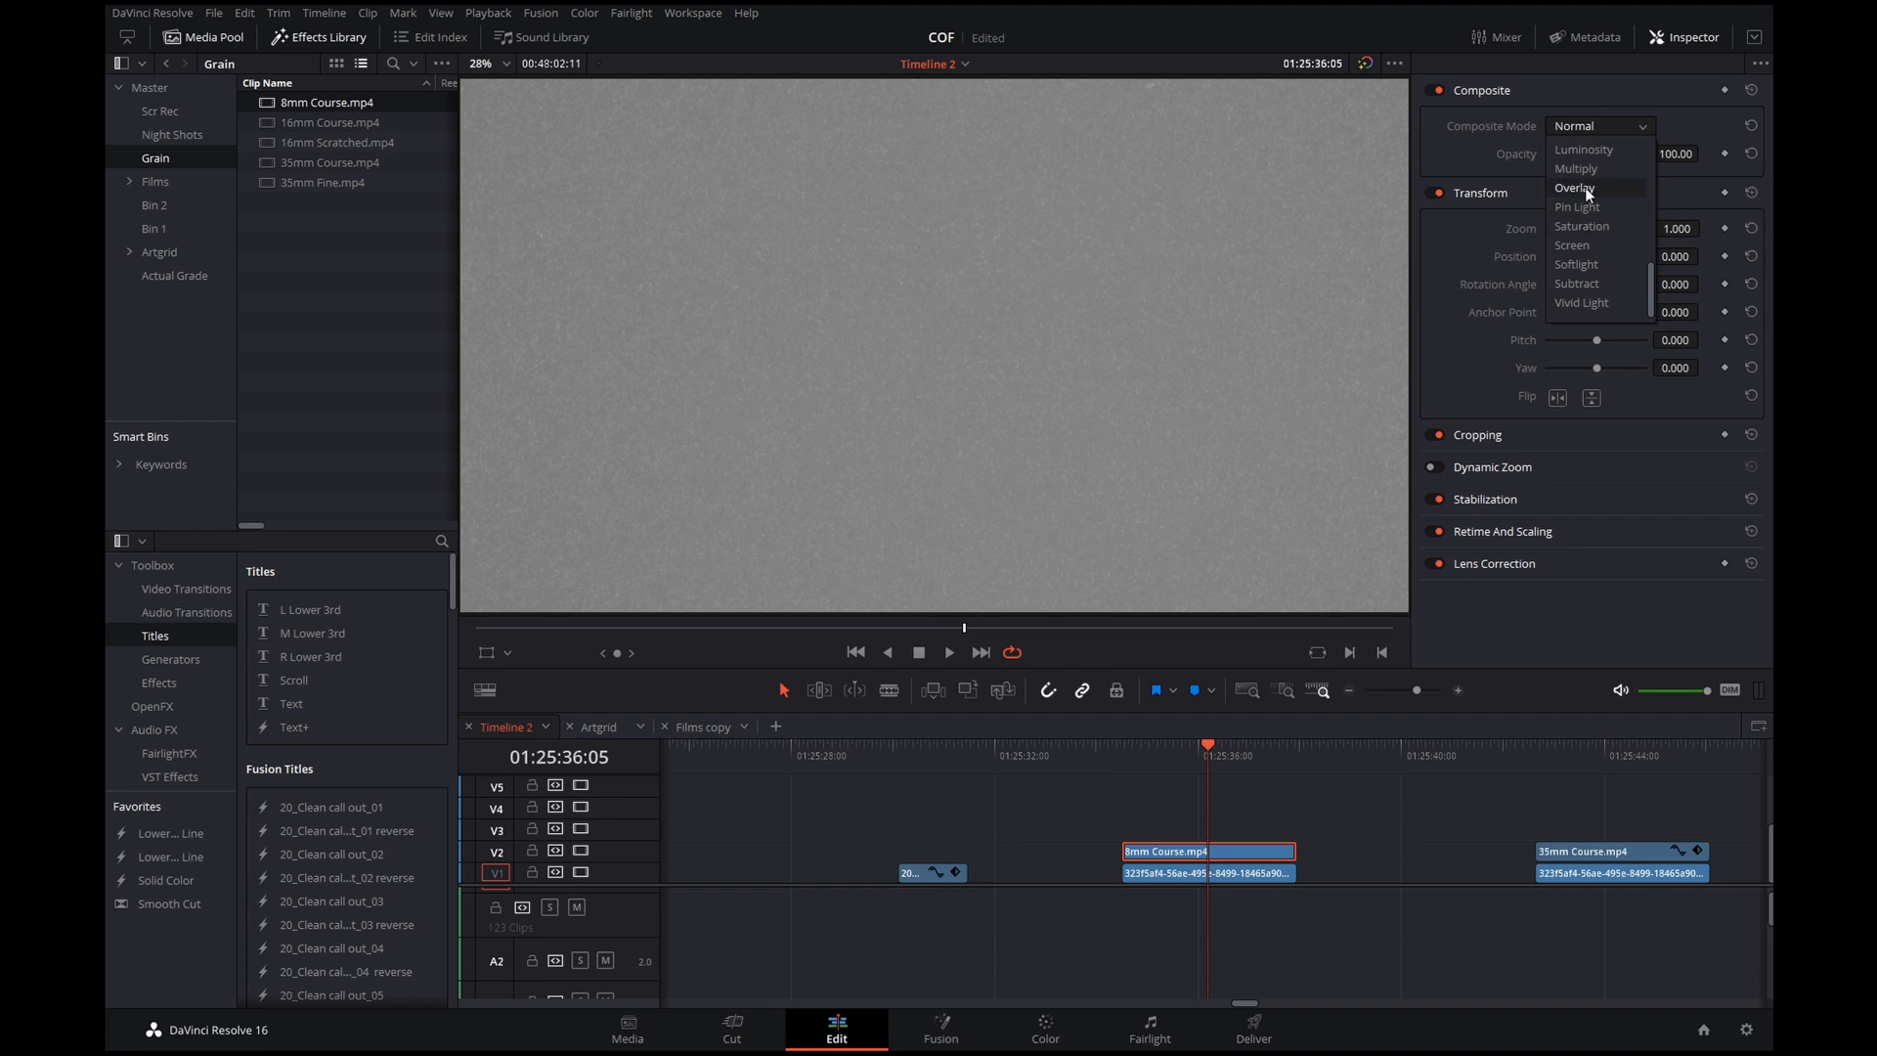
left_click(1588, 195)
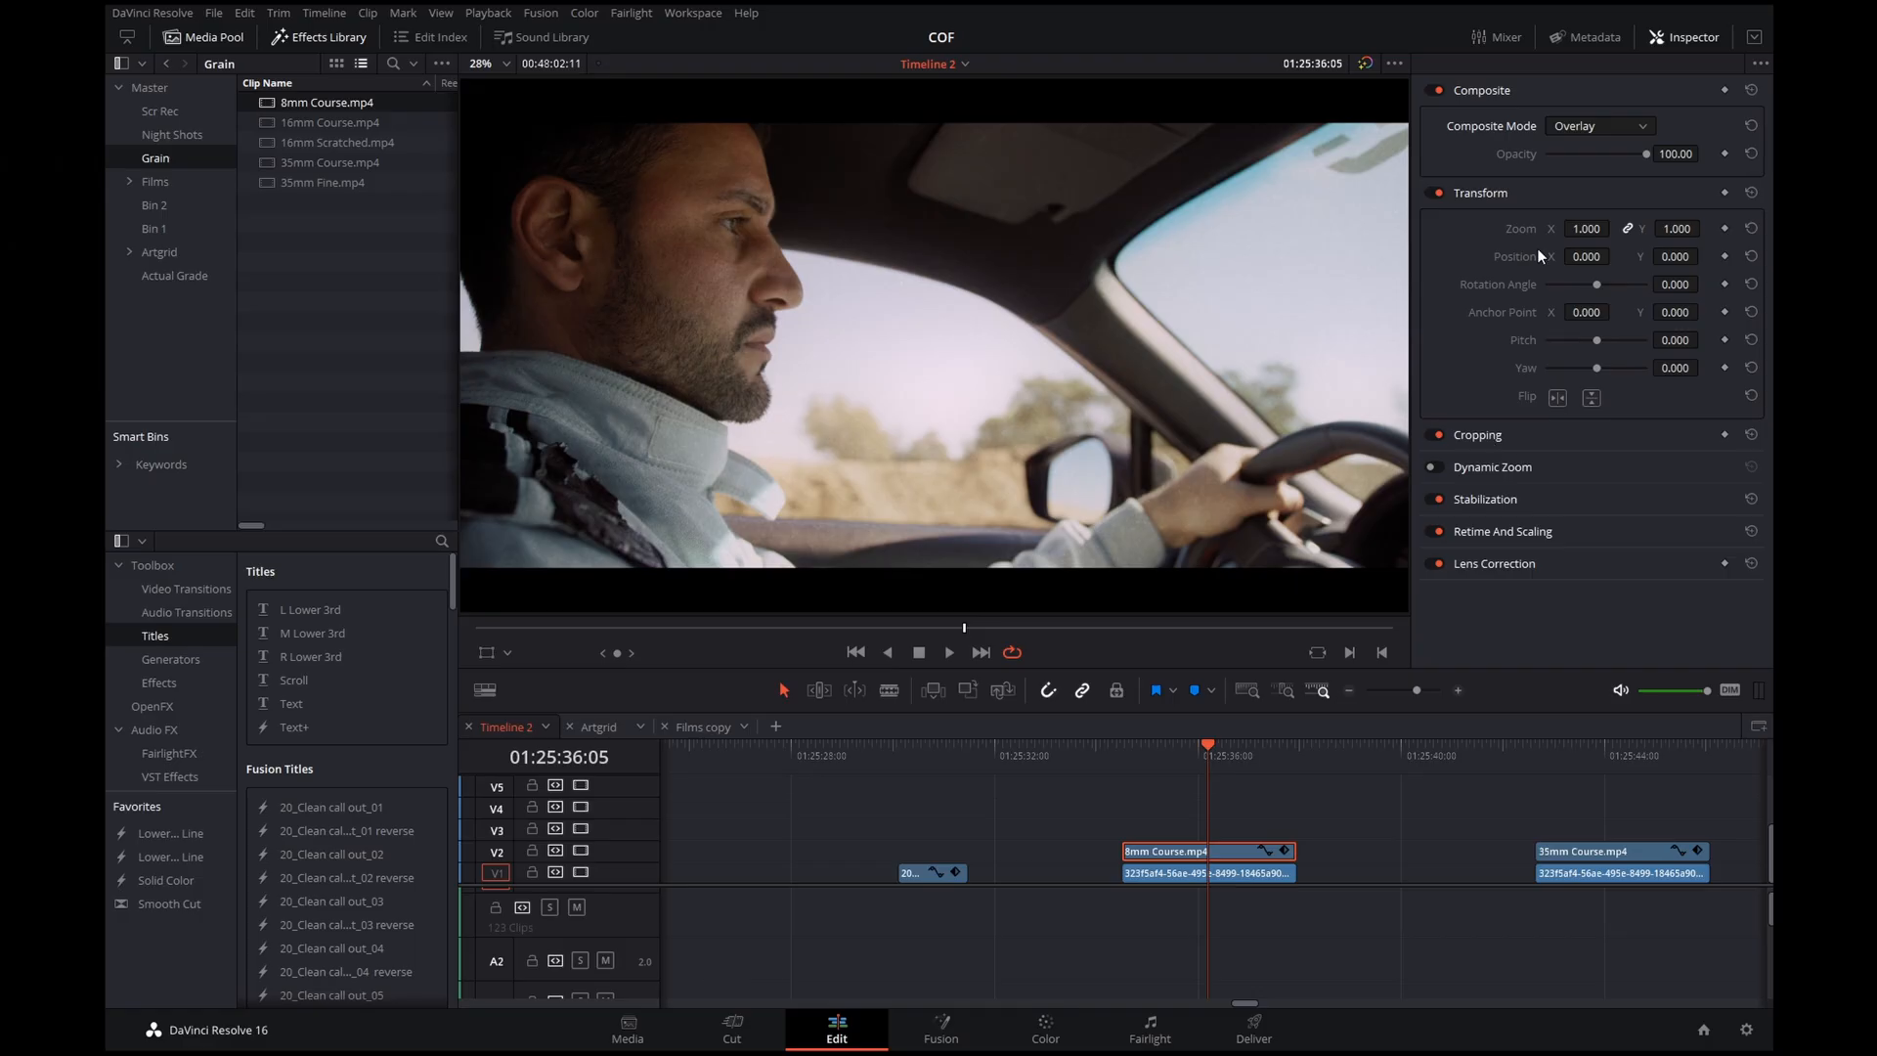
left_click_drag(1647, 159, 1597, 162)
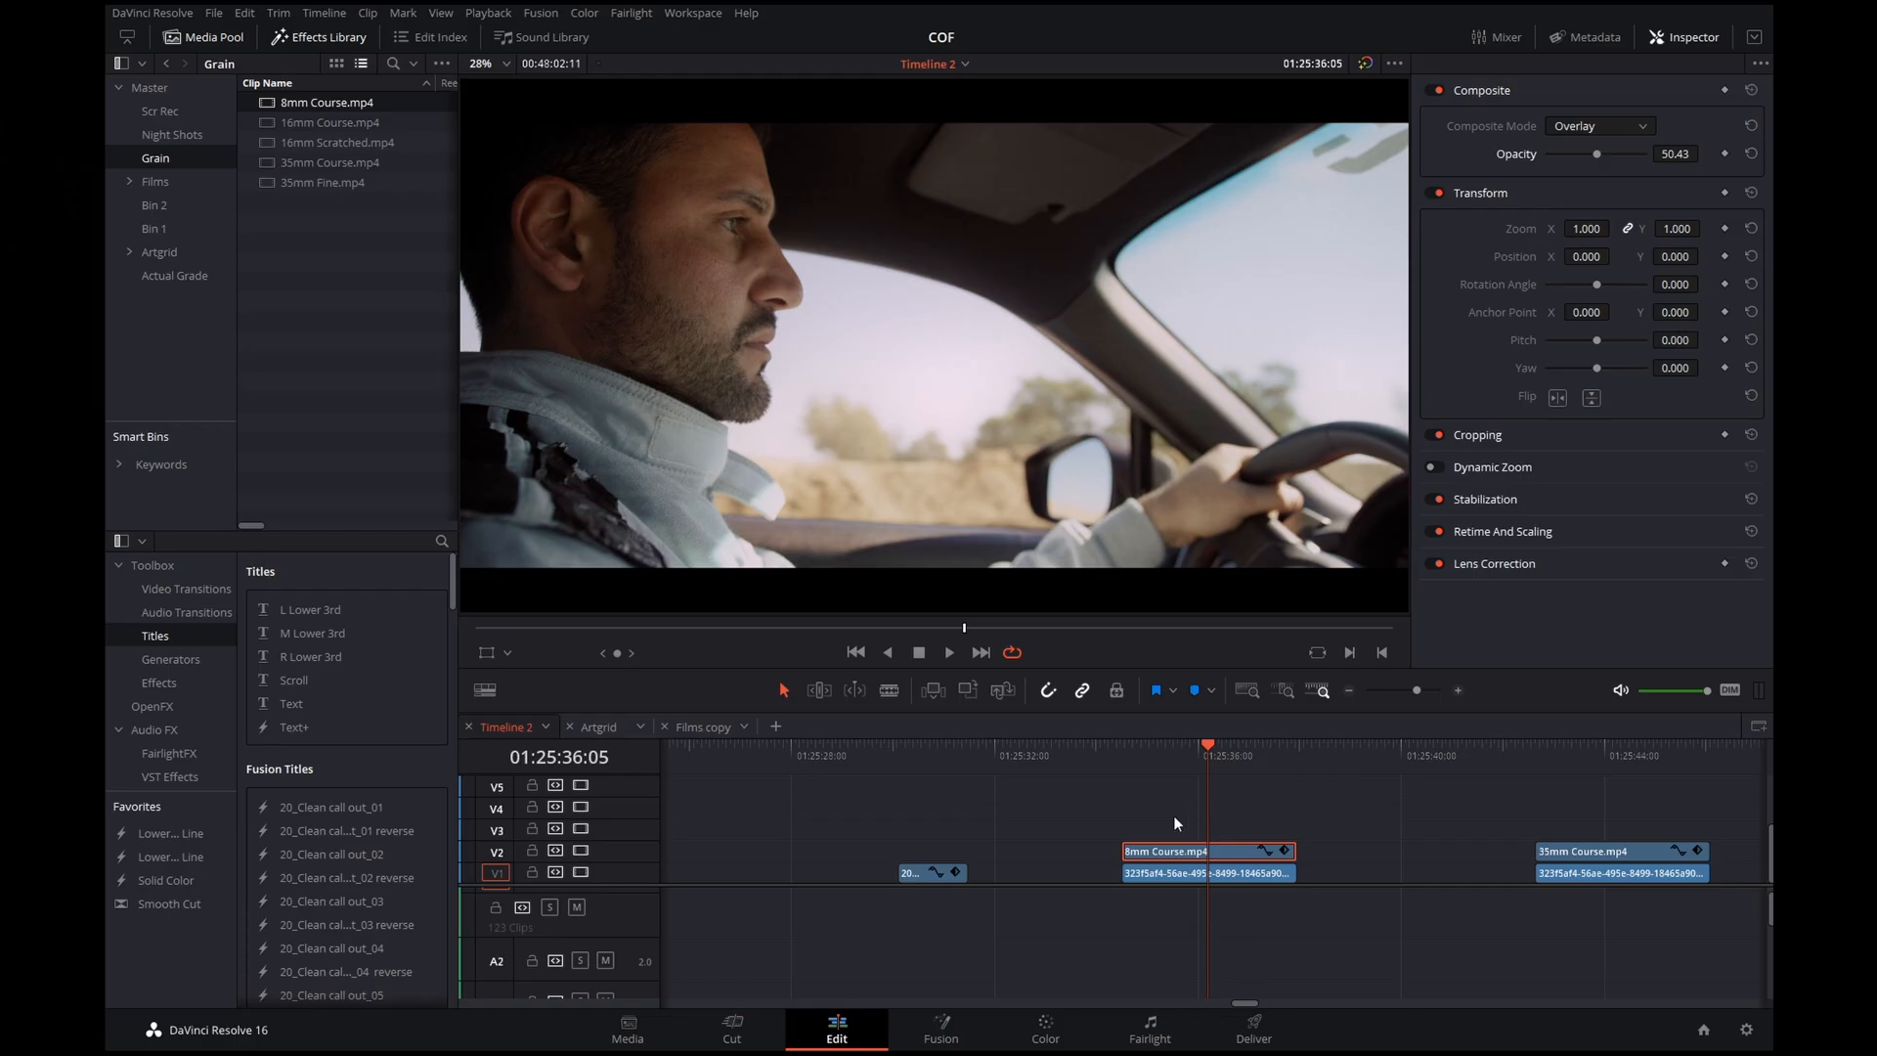
Replace the 8mm grain clip above the driving shot with 35mm Course.mp4 and remove the new clip's audio
left_click(1164, 854)
key("Delete")
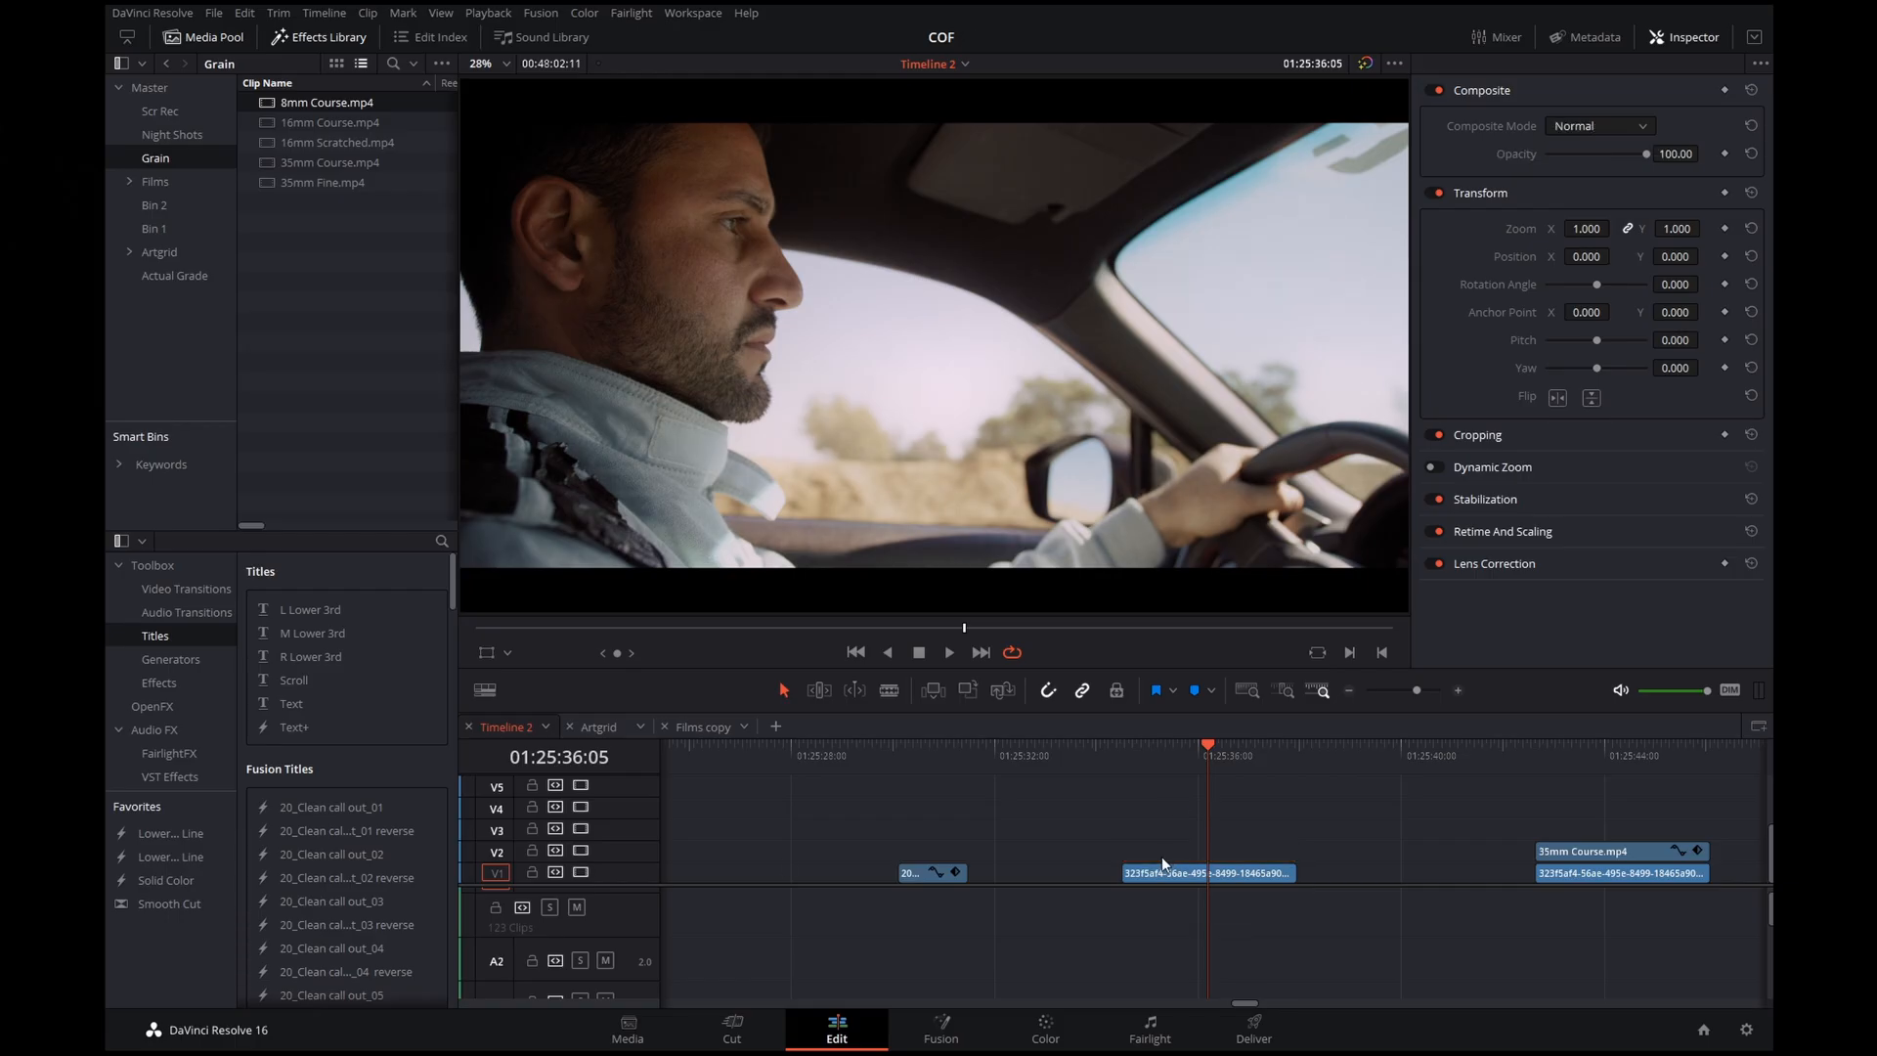
left_click_drag(307, 172, 1122, 850)
left_click_drag(1091, 913, 1227, 953)
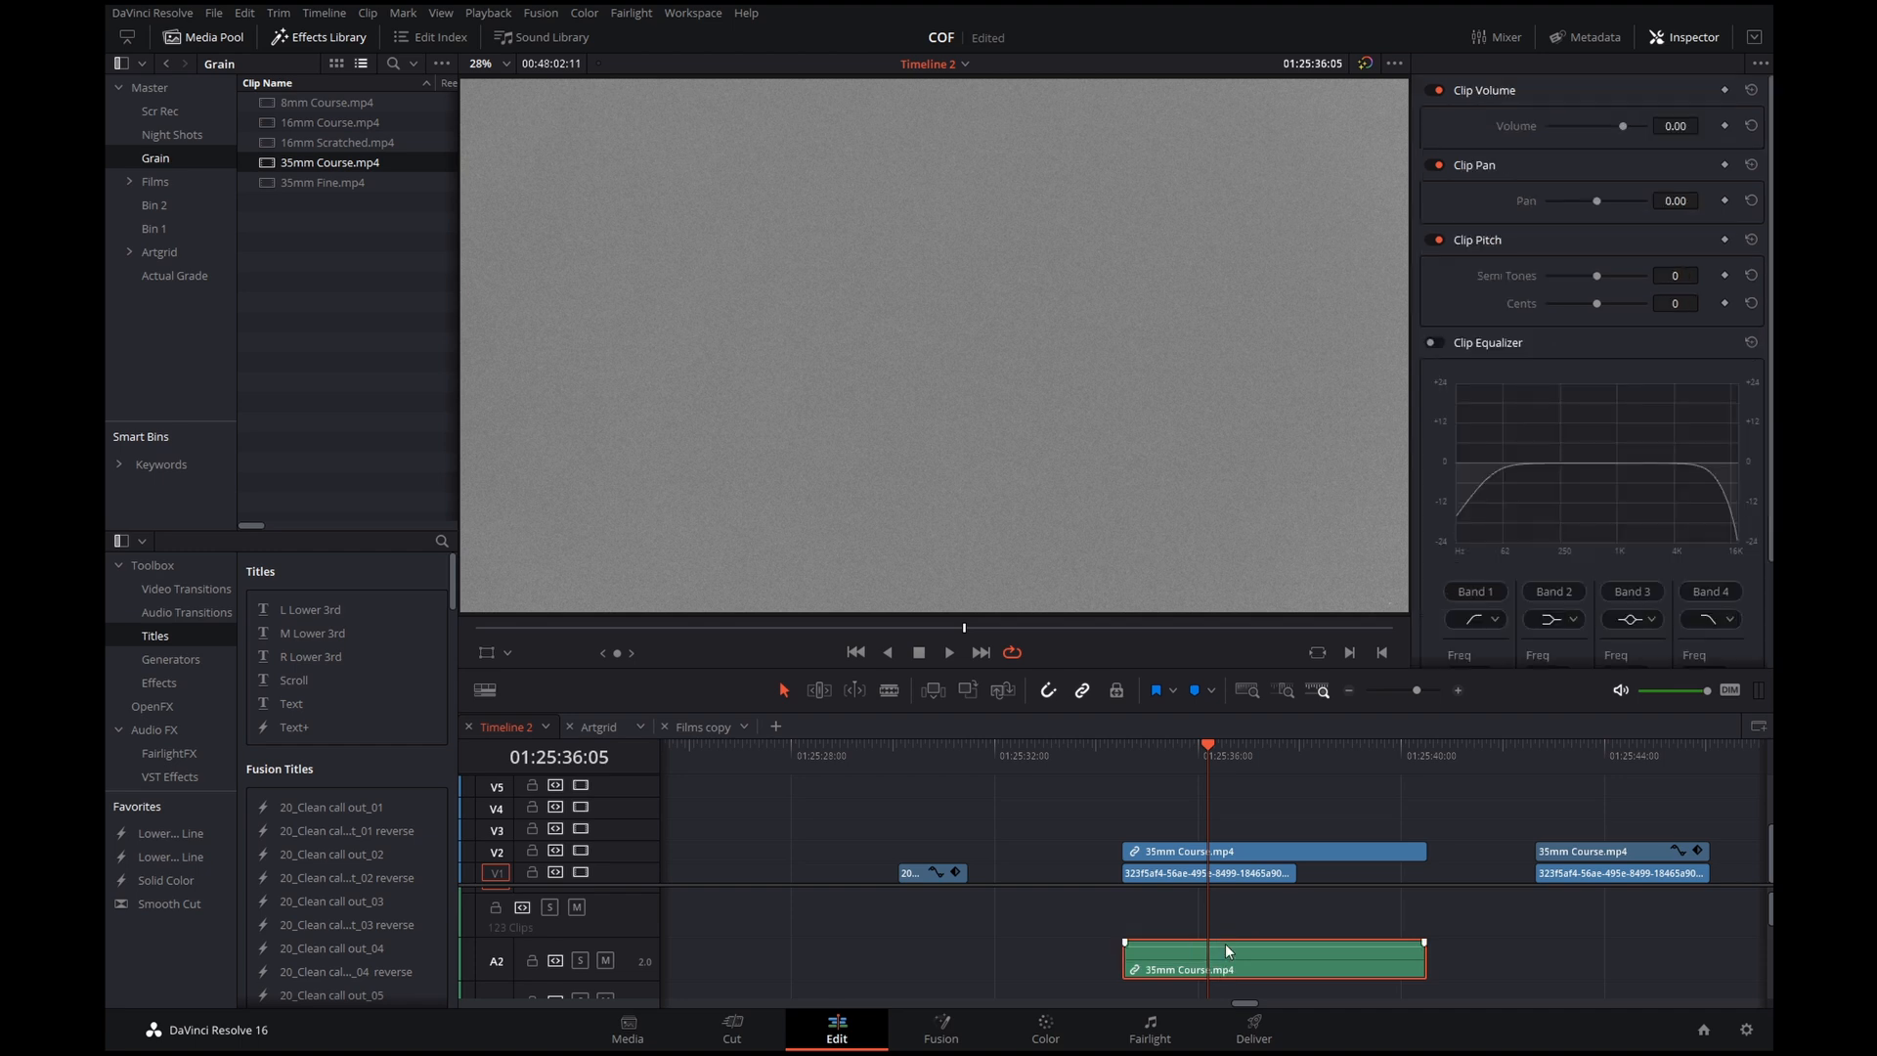
key("Delete")
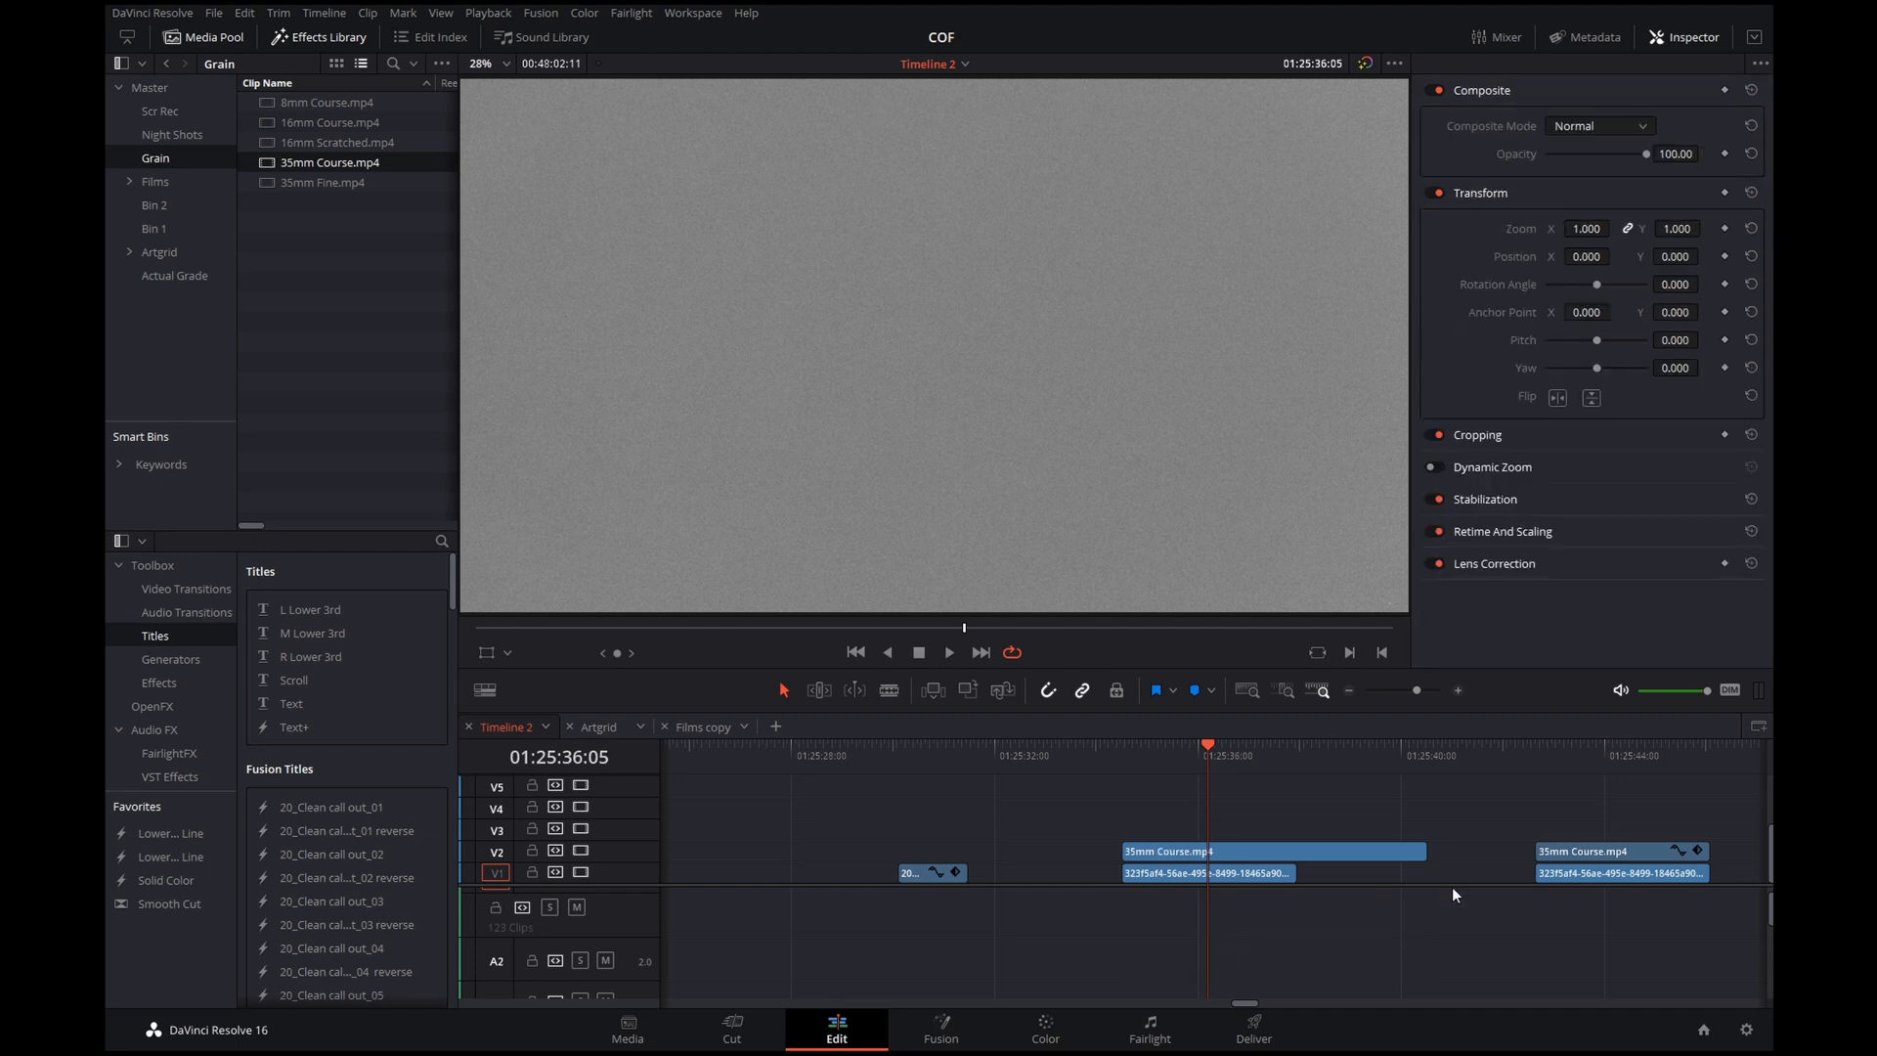
Trim the 35mm grain clip to the driving shot's length and set its composite mode to Overlay
left_click_drag(1424, 852, 1297, 861)
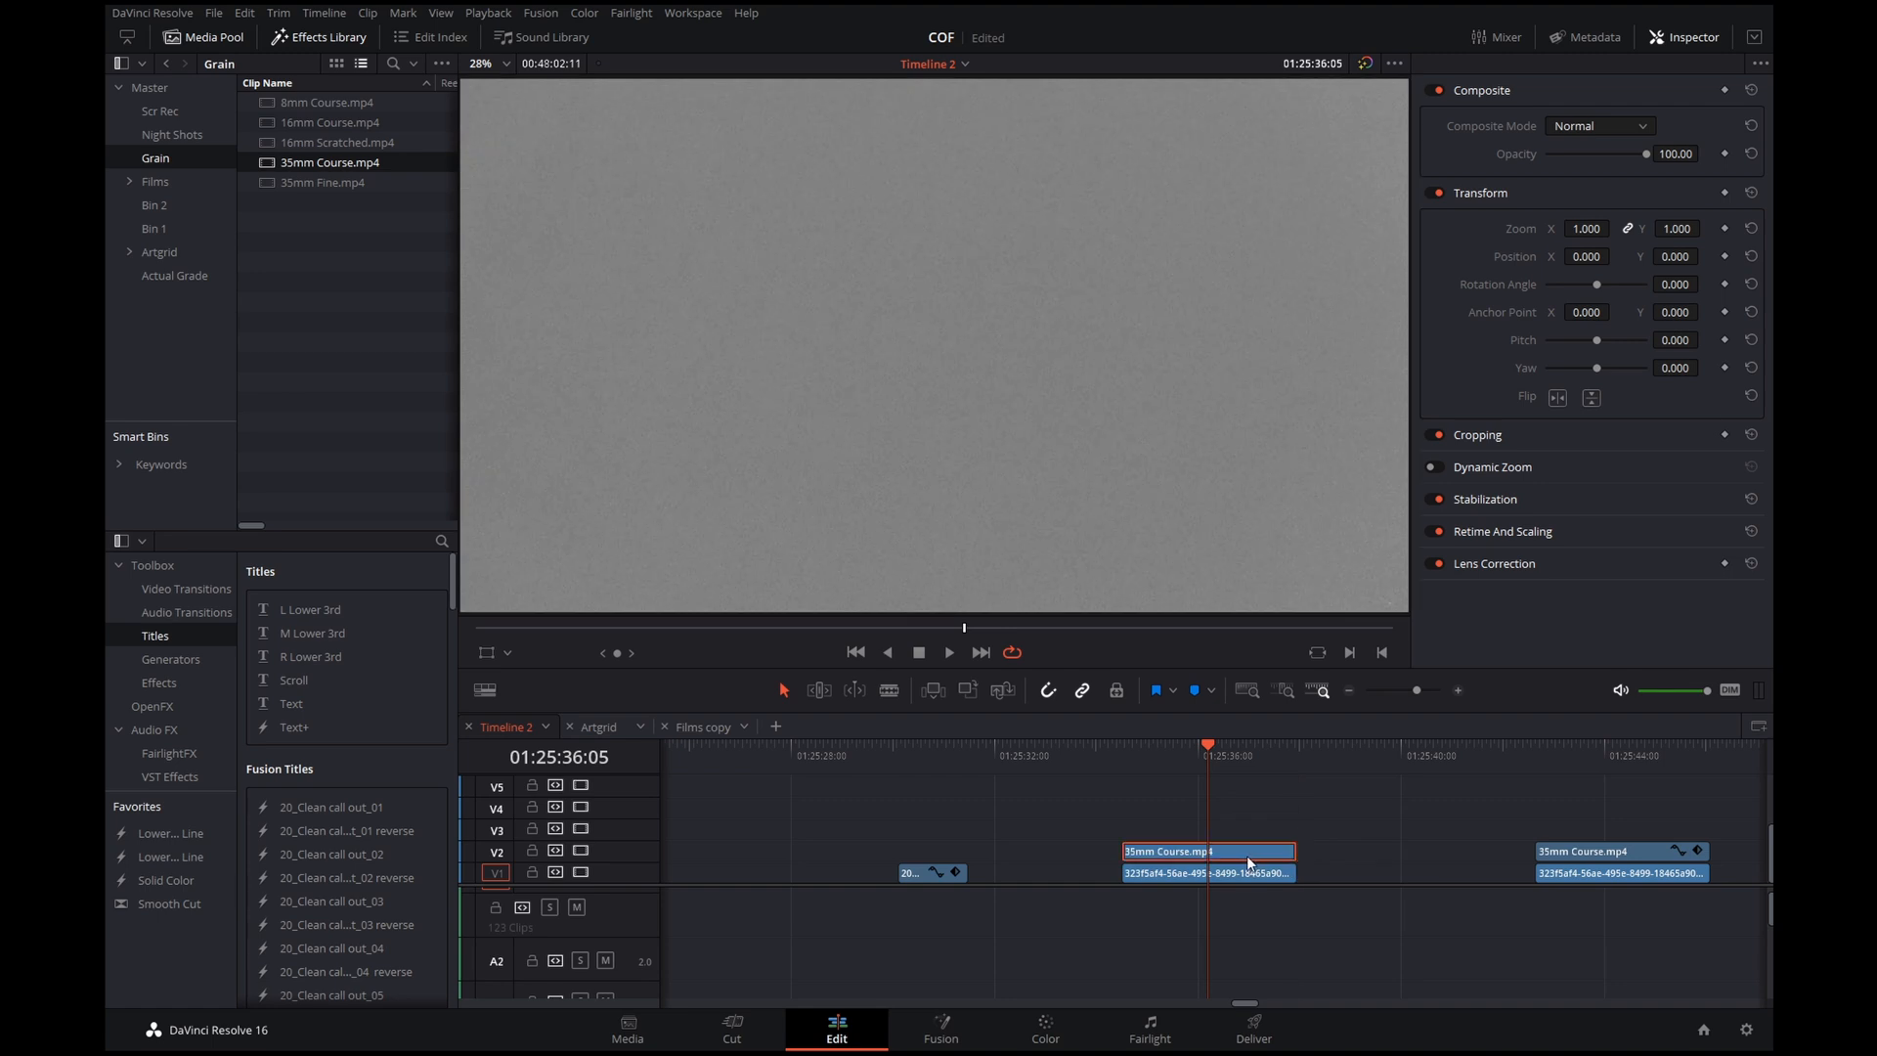
key("ctrl+f")
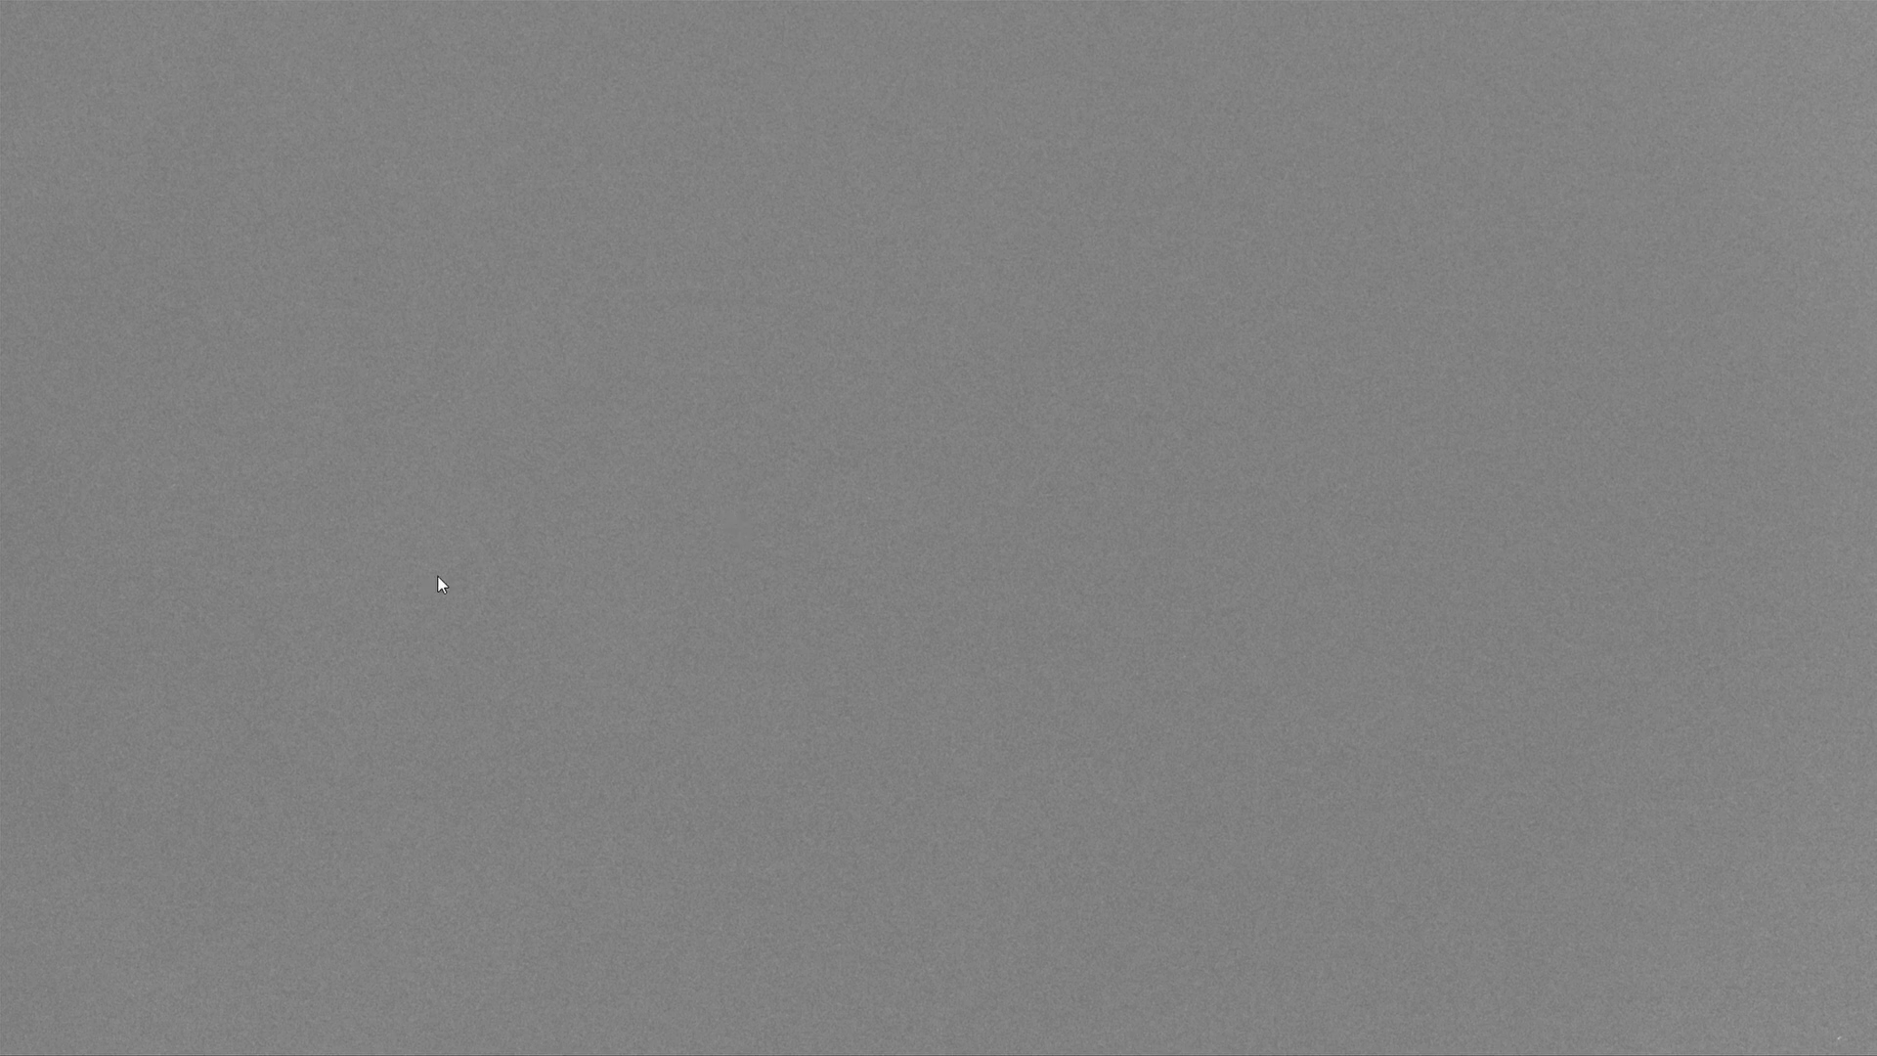
key("ctrl+f")
left_click(1619, 129)
scroll(1622, 239, "down", 6)
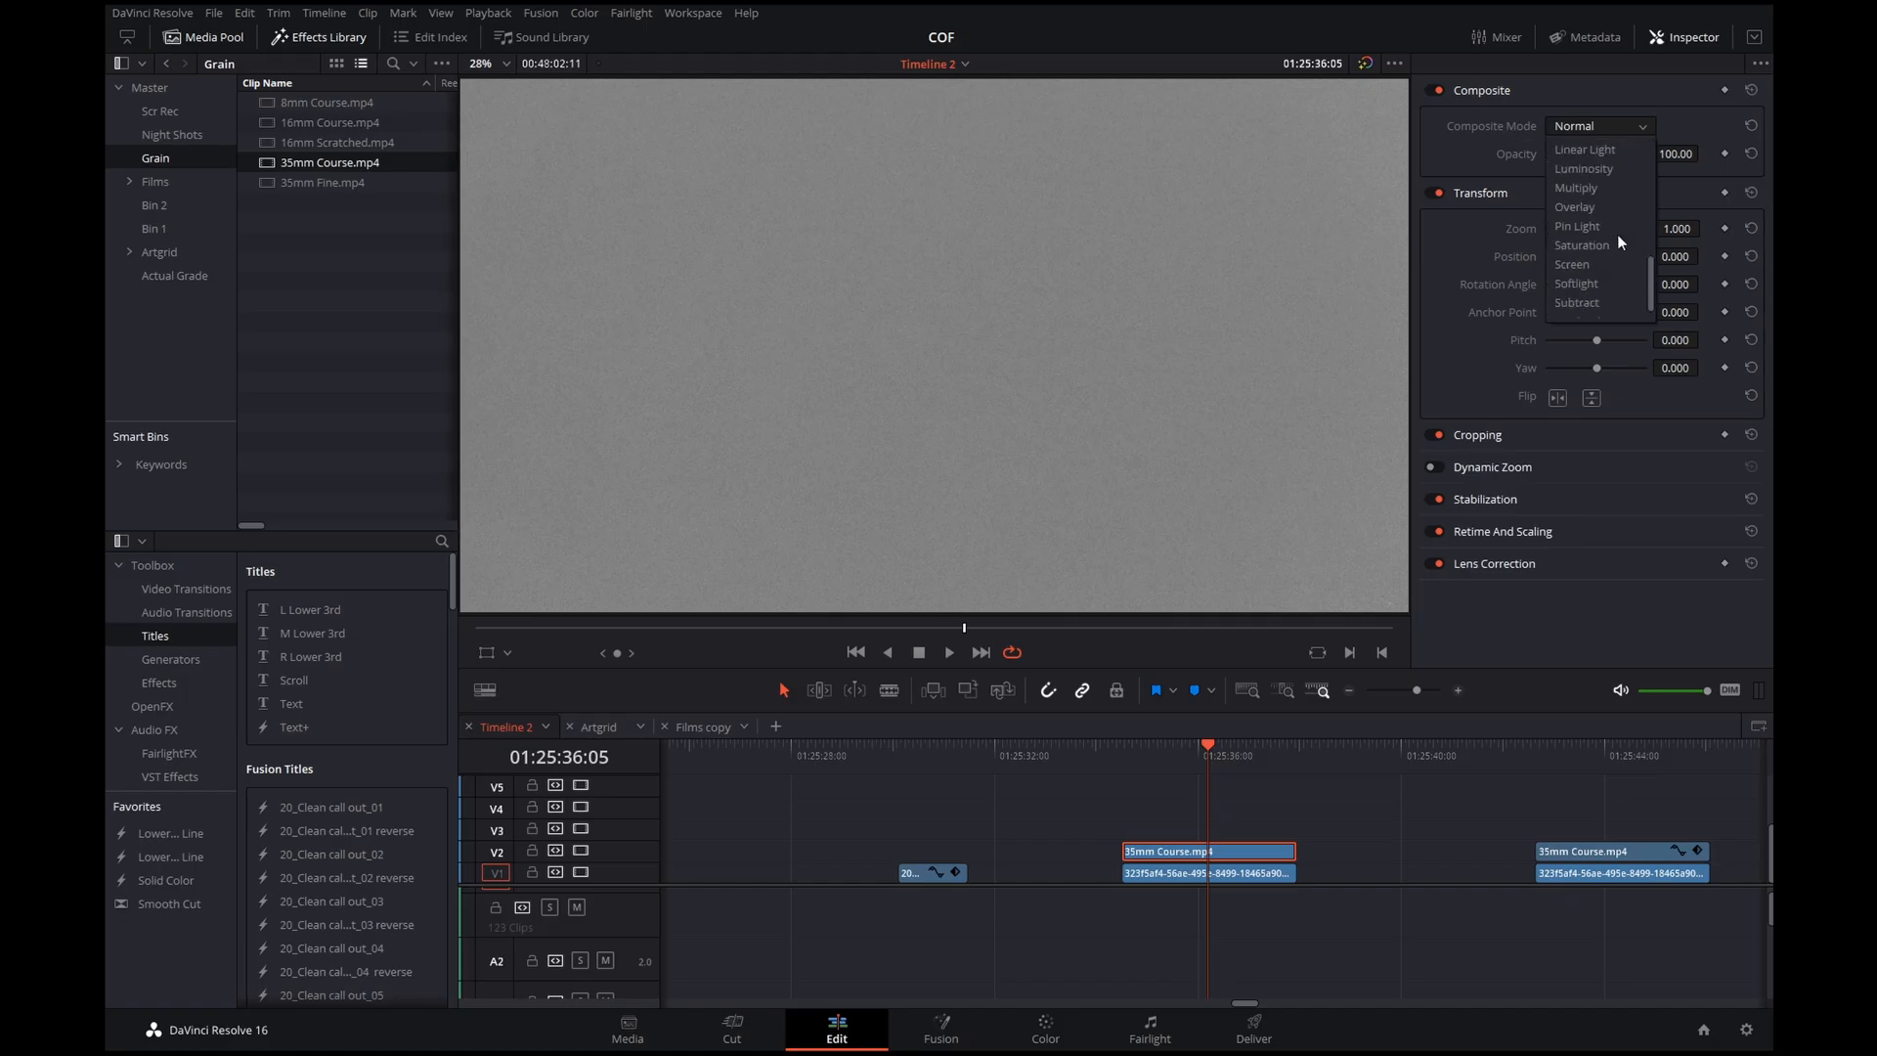
left_click(1575, 188)
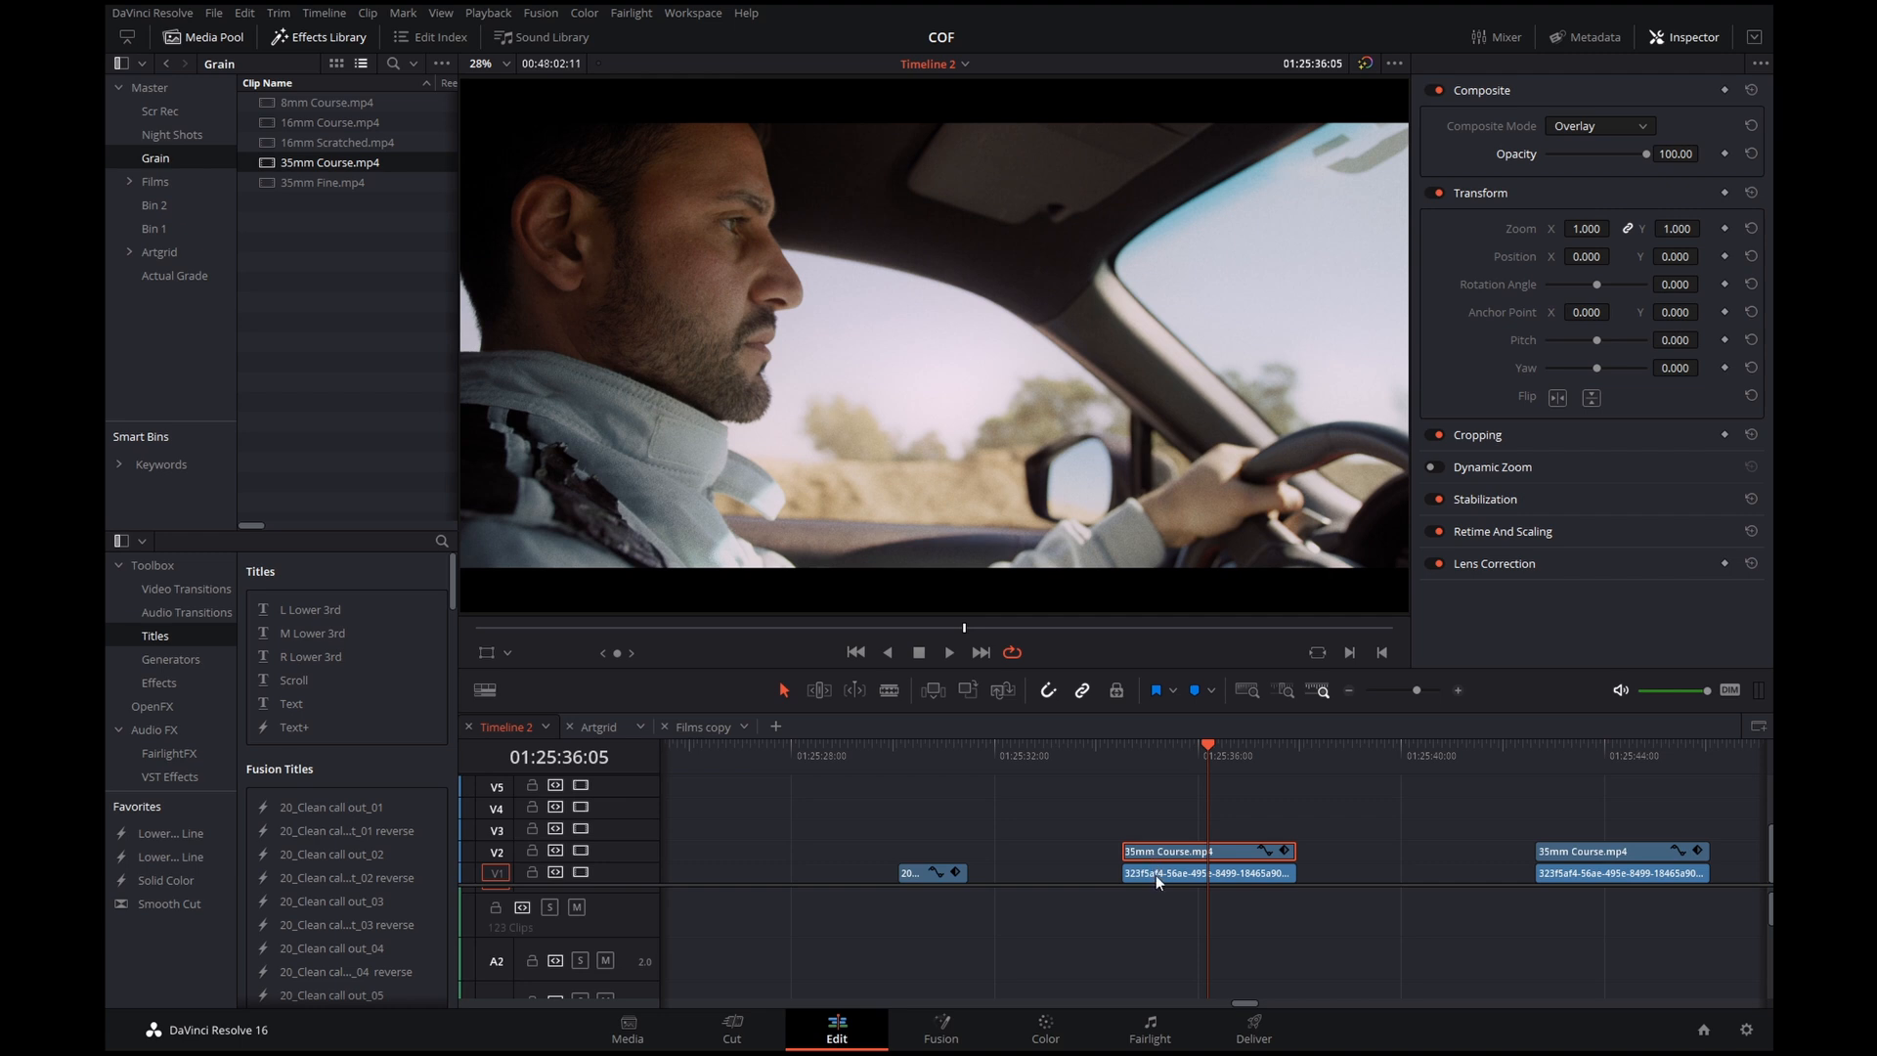
Duplicate the 35mm grain clip directly behind the original on V2 and move the playhead to 01:25:37:09
left_click_drag(1166, 855, 1338, 850)
left_click(1268, 799)
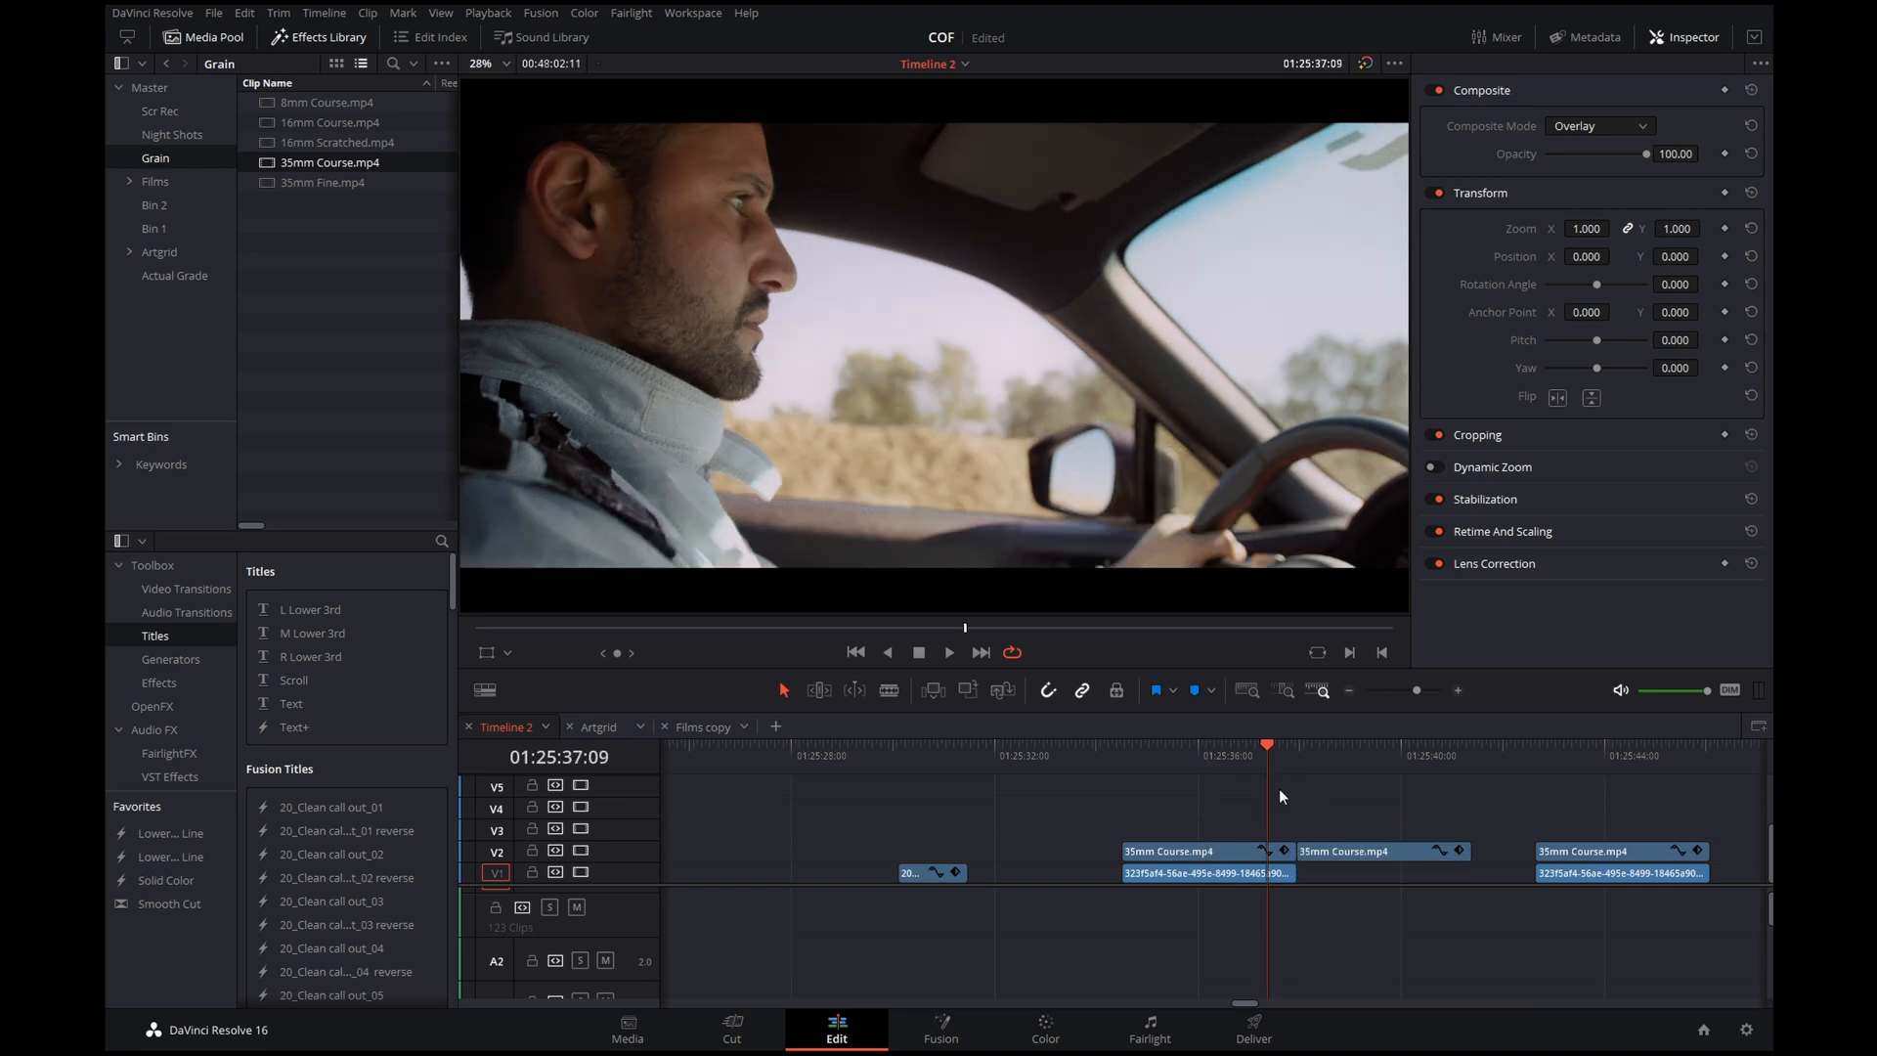
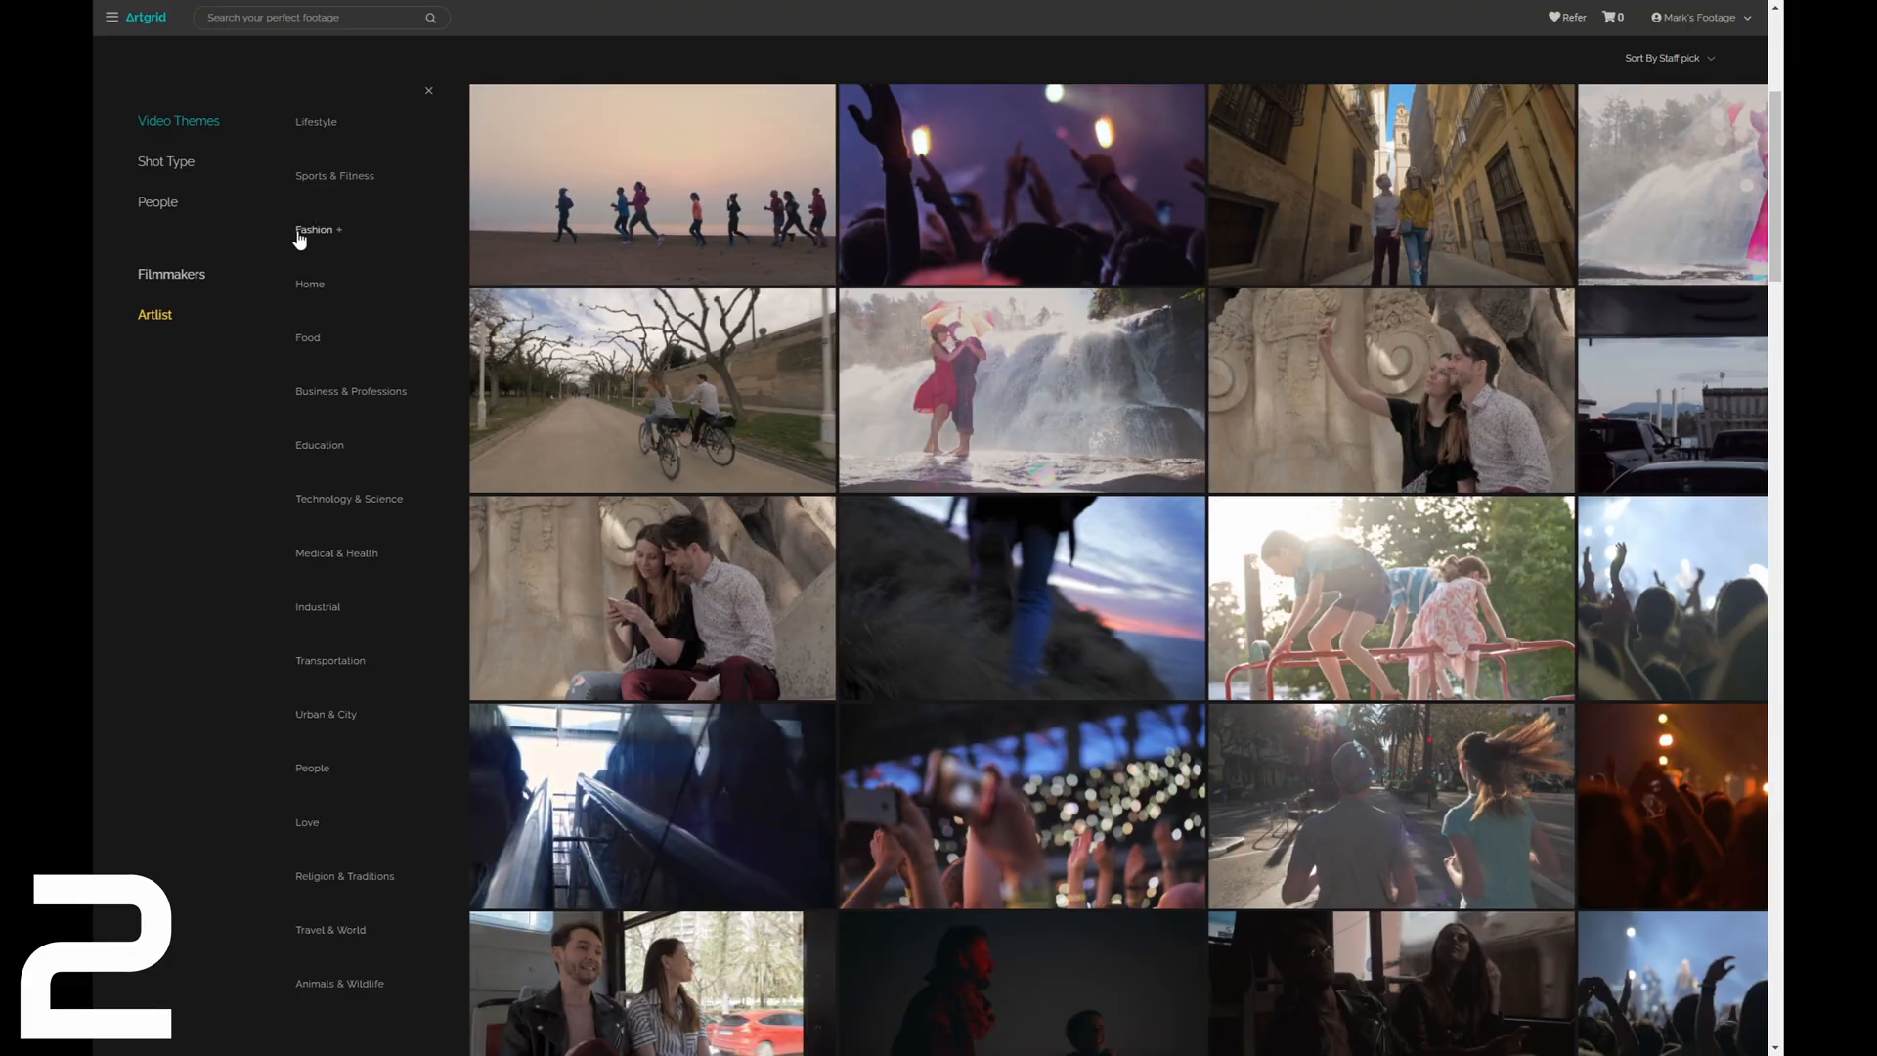
On Artgrid, filter the stock footage by Fashion, Close-Up and Female and browse the clips
left_click(299, 238)
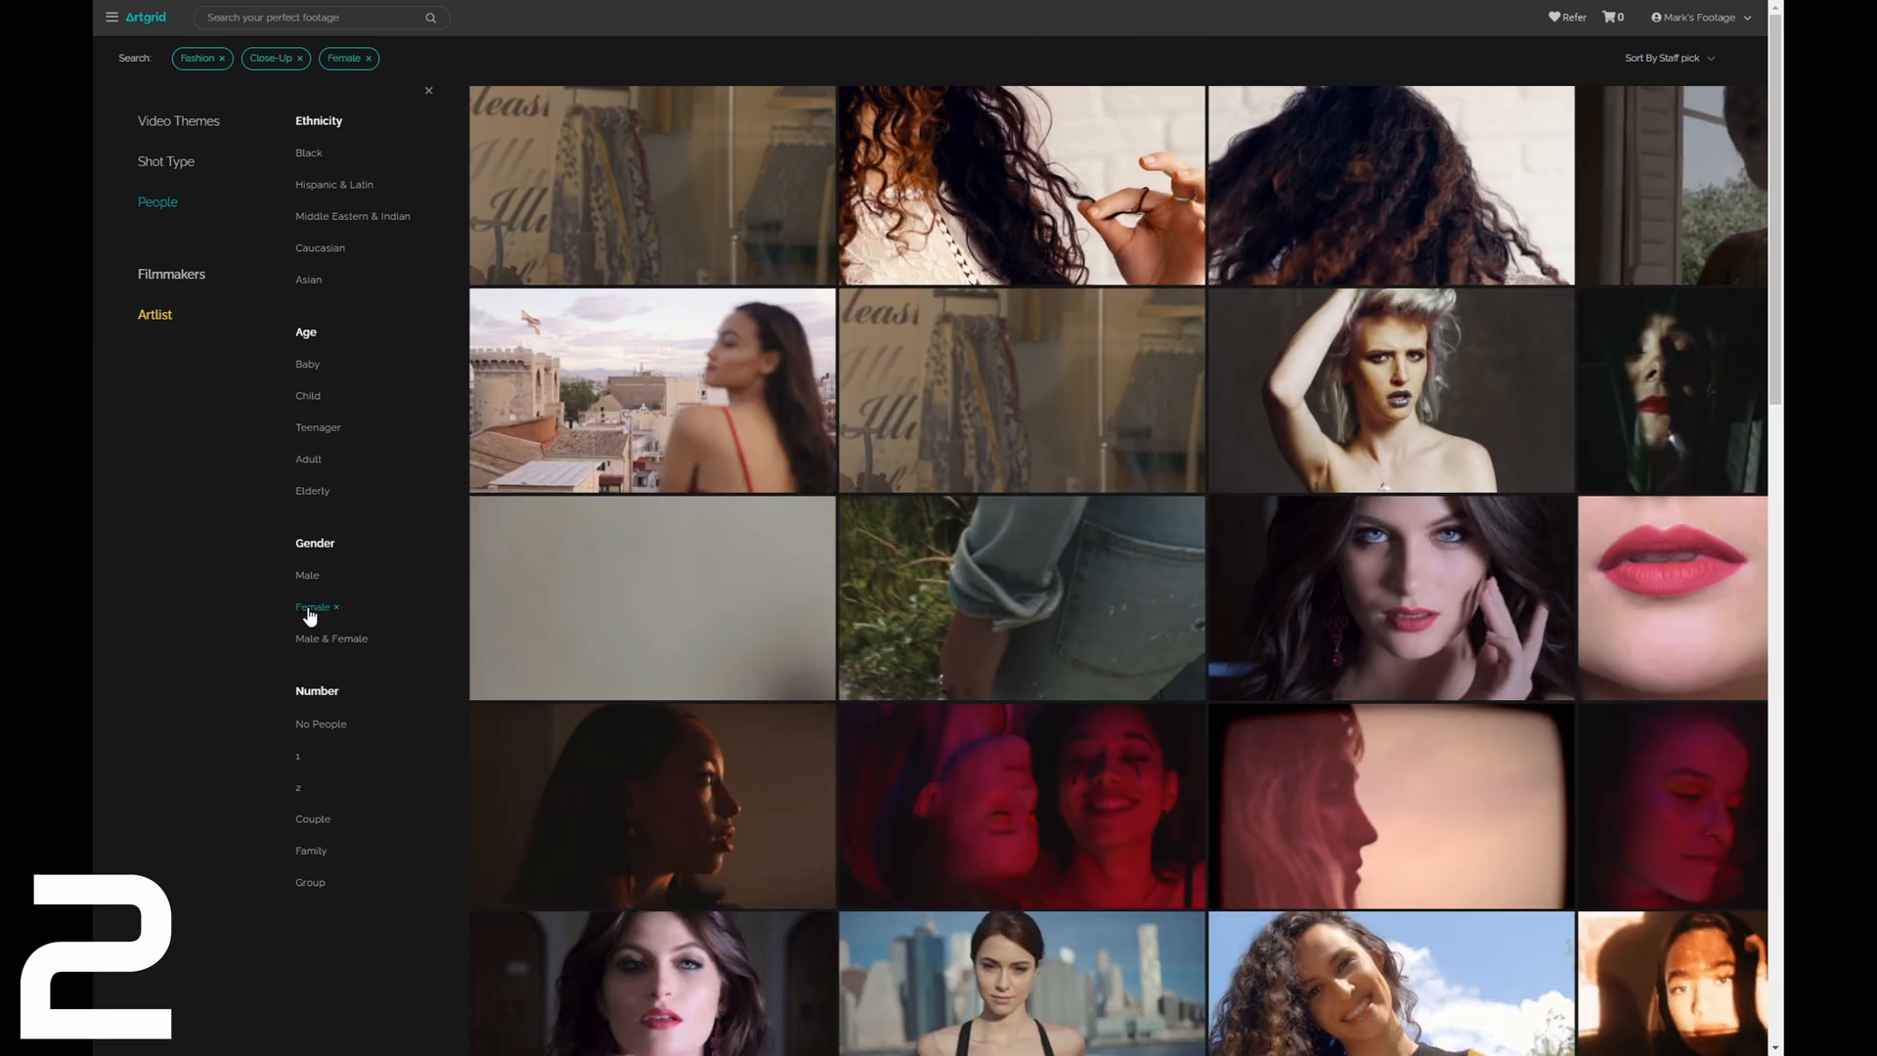
scroll(973, 565, "down", 6)
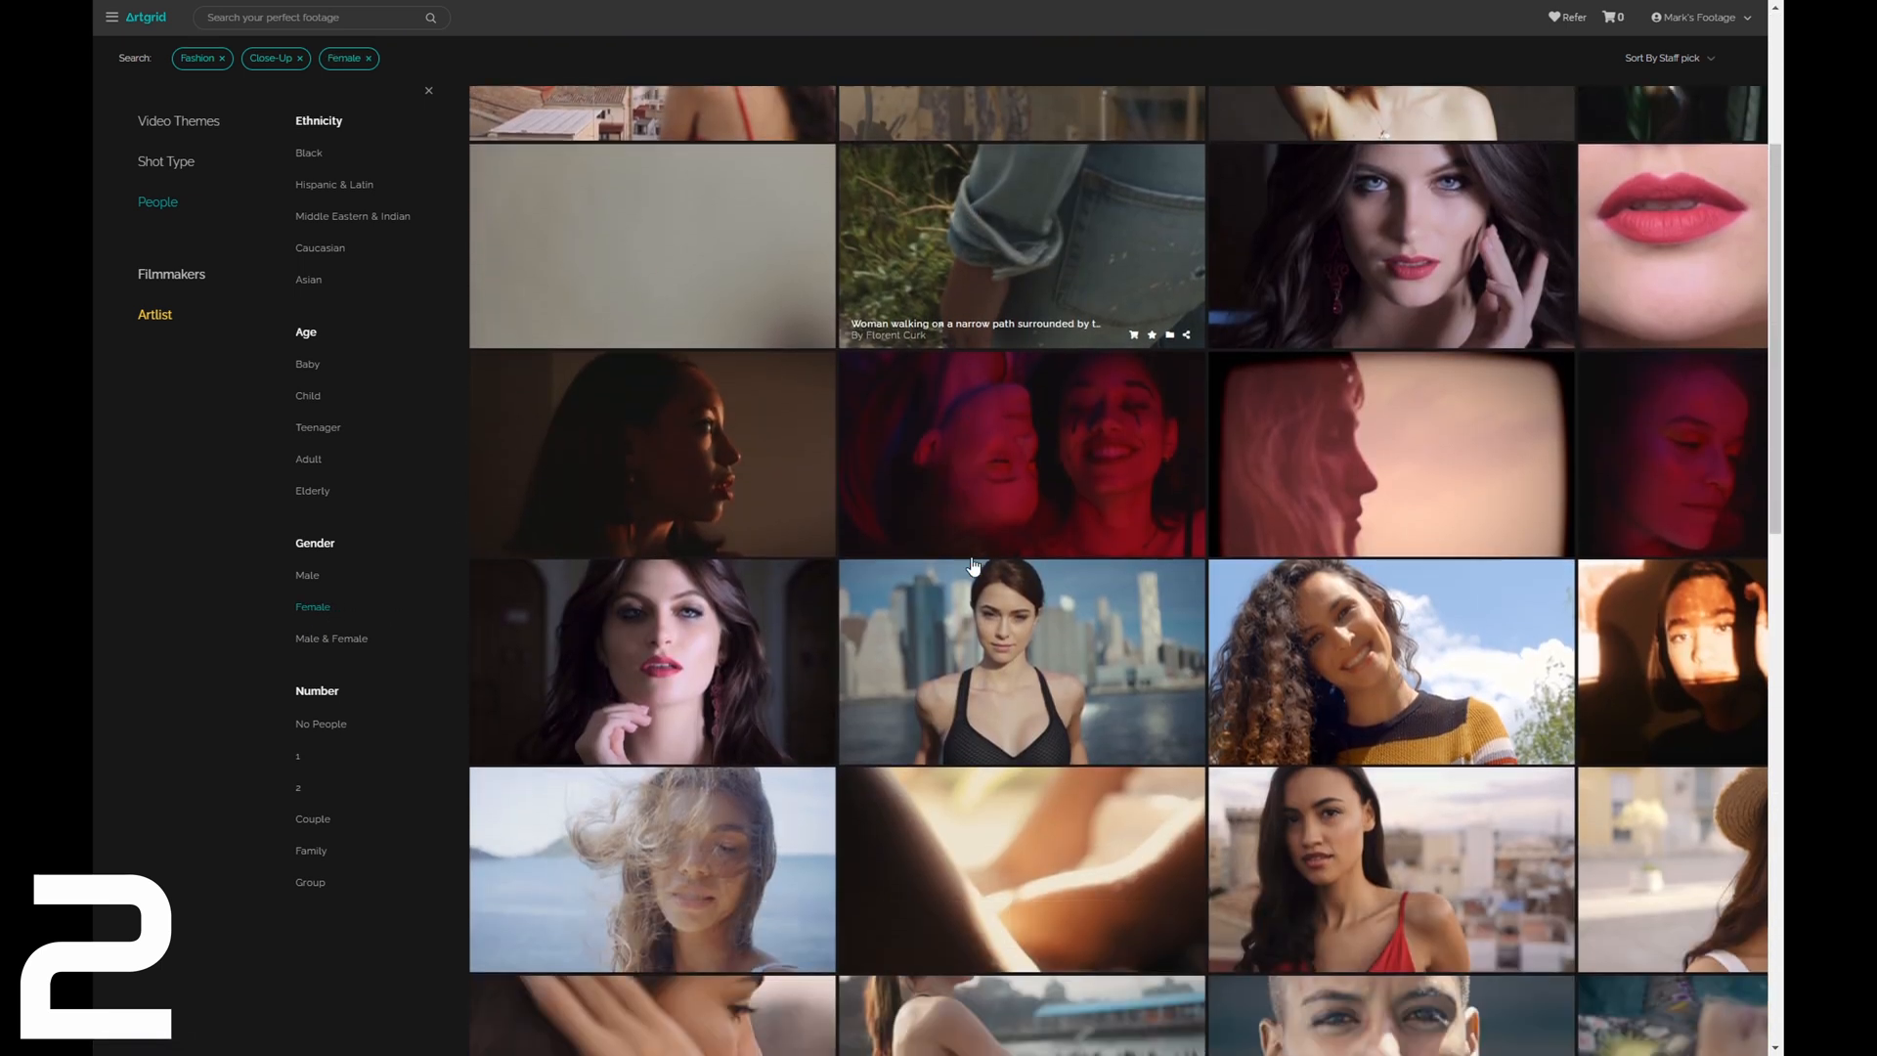
scroll(970, 565, "down", 3)
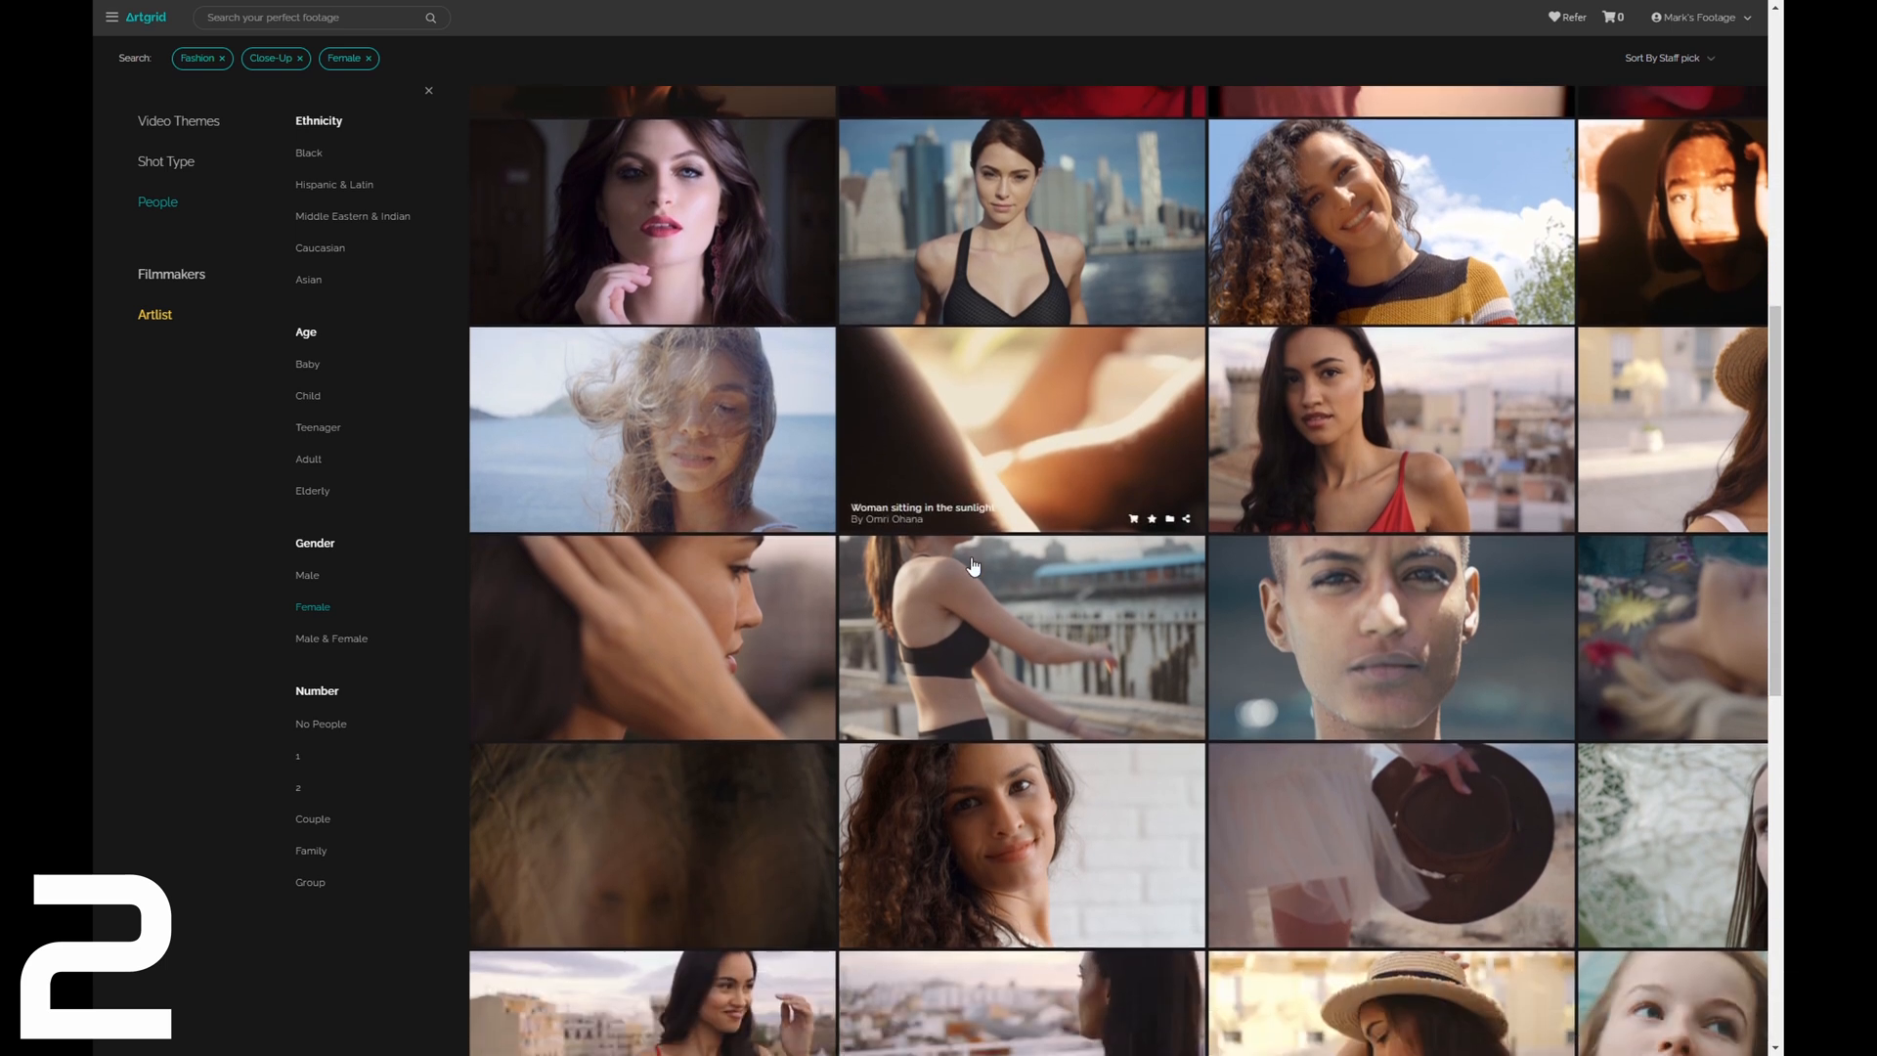
left_click(1322, 529)
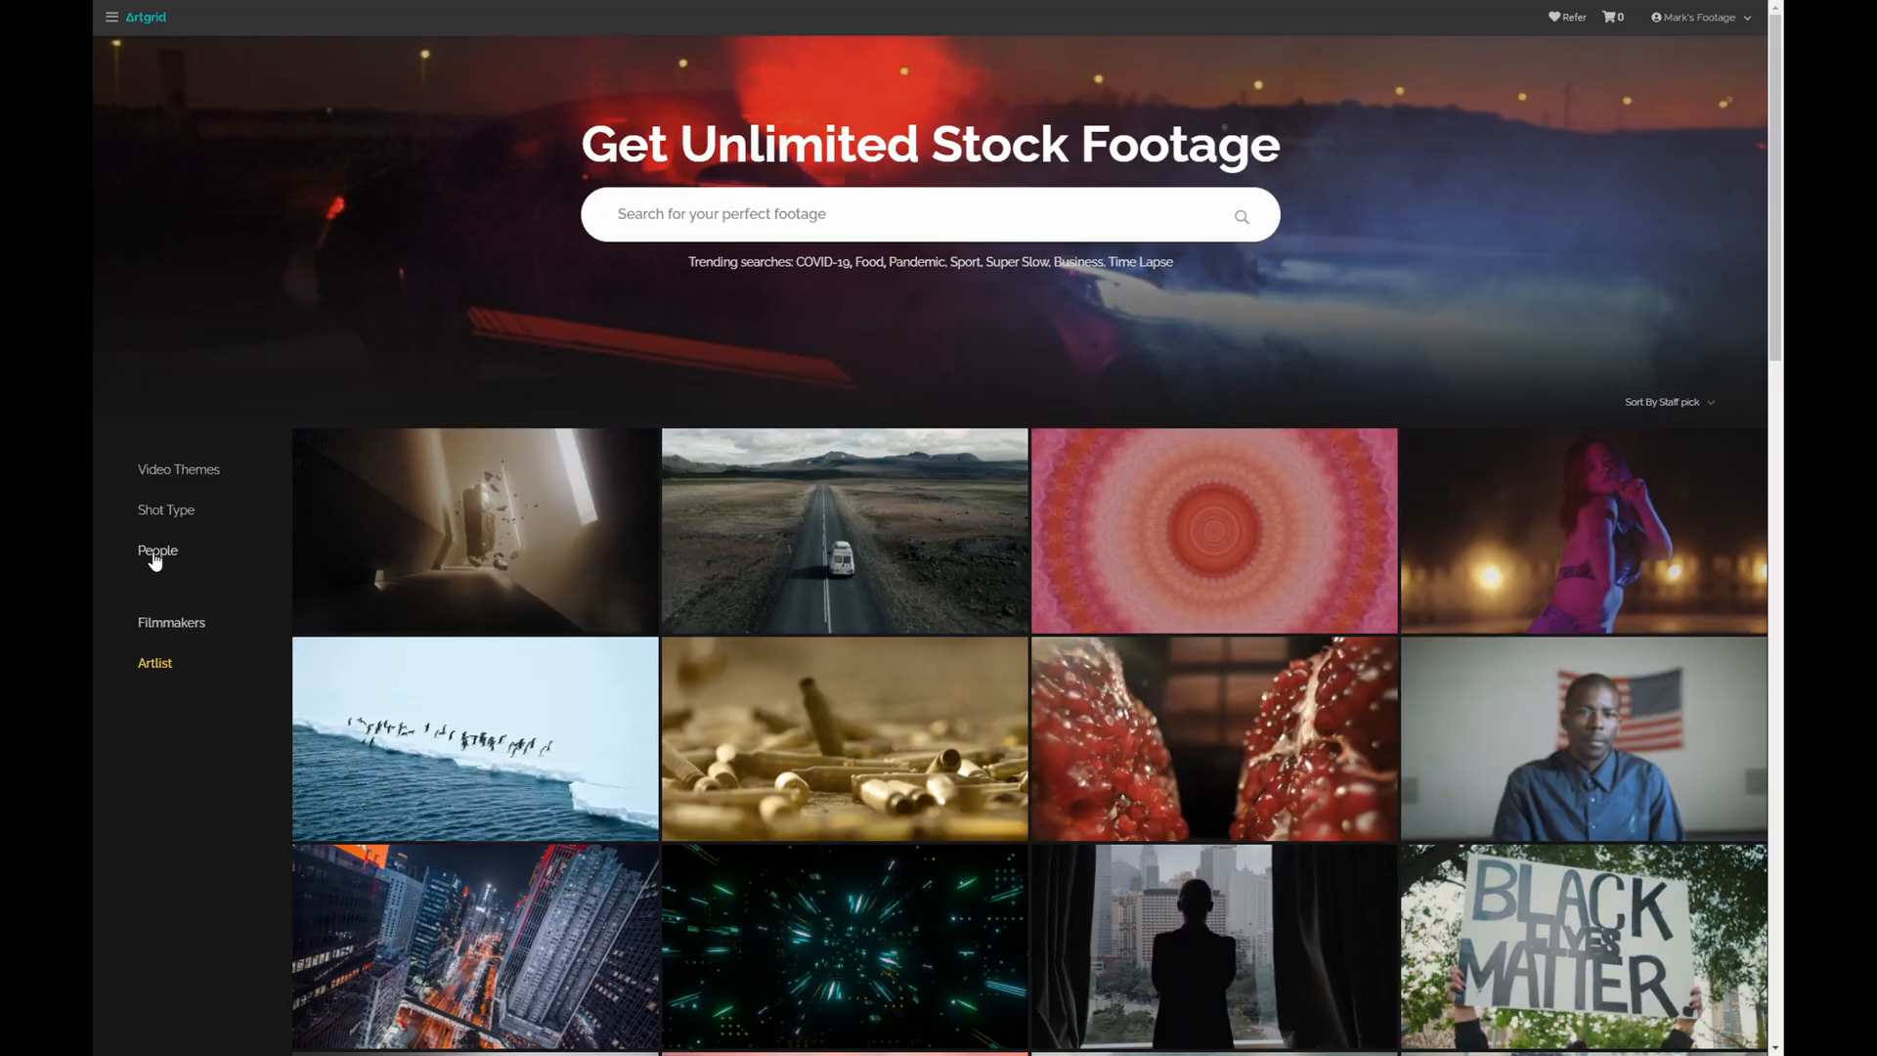
Filter the Artgrid footage by the people options Male & Female and Elderly and browse the clips
left_click(154, 572)
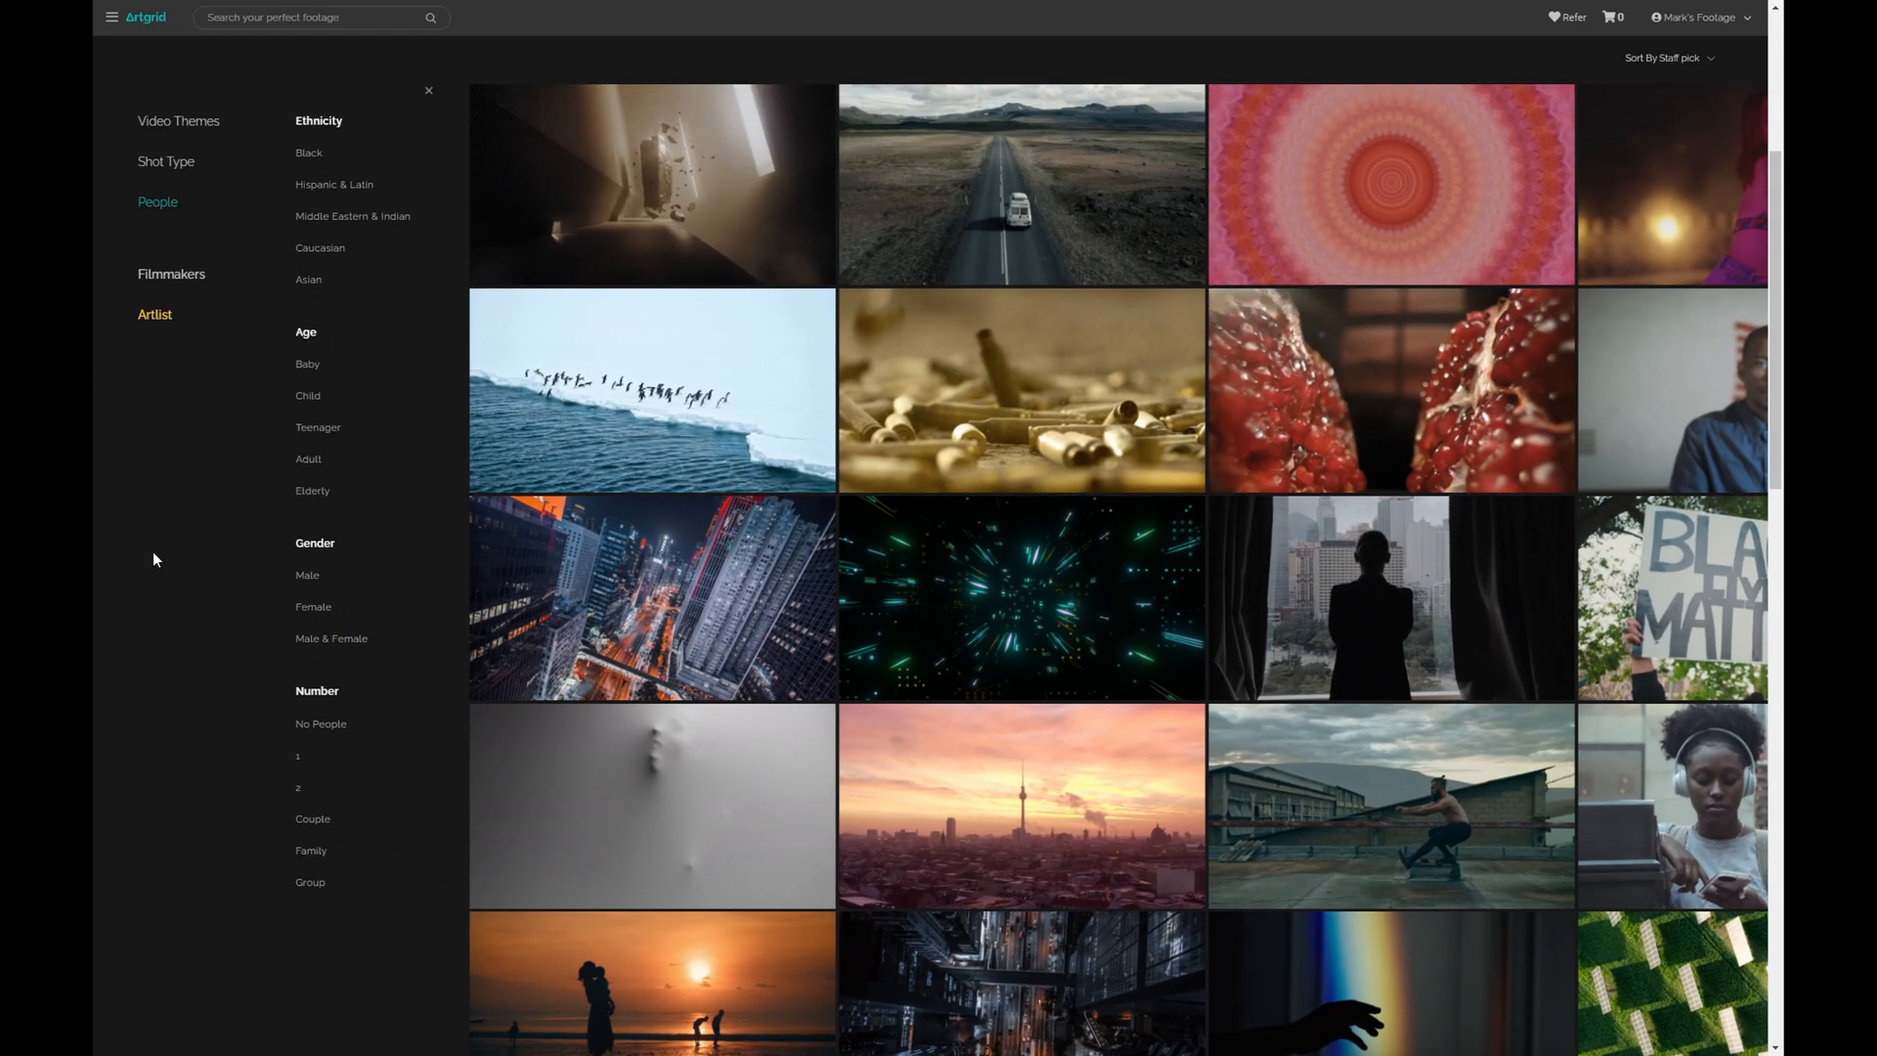
left_click(314, 641)
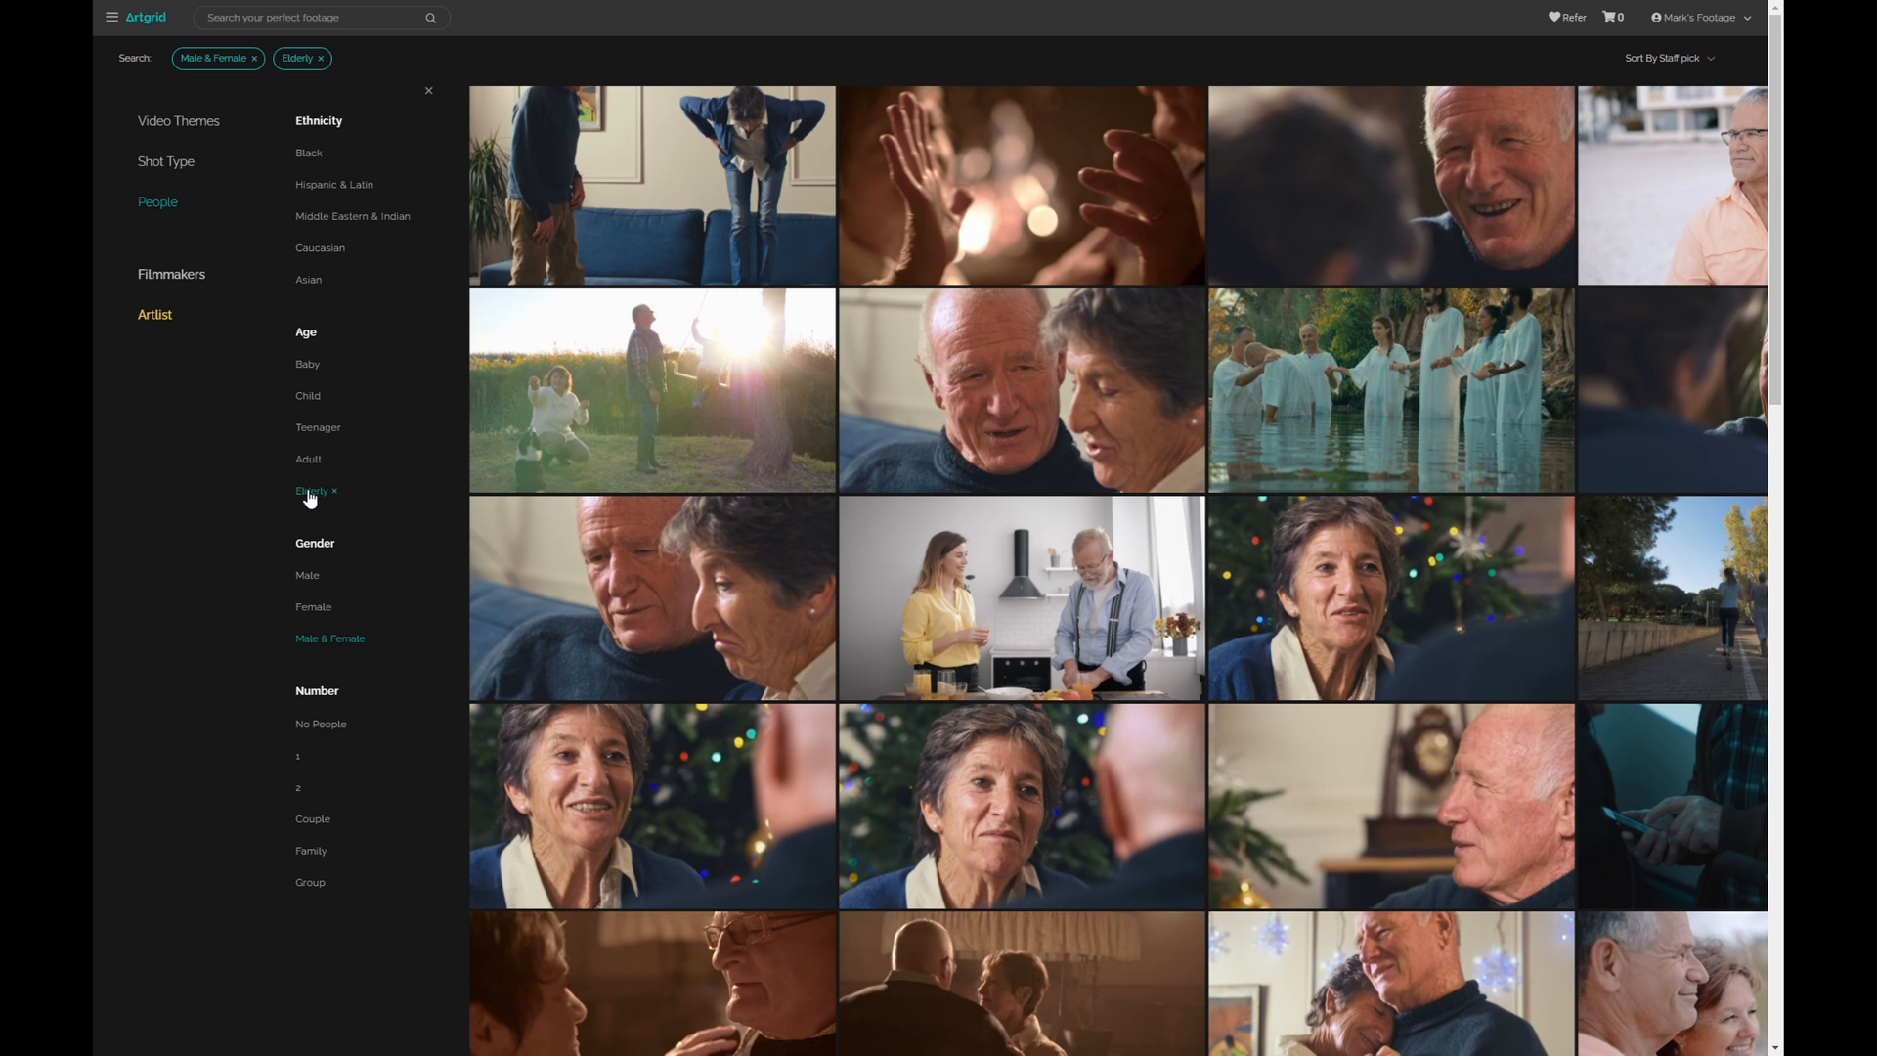
scroll(1085, 481, "down", 10)
left_click(1085, 481)
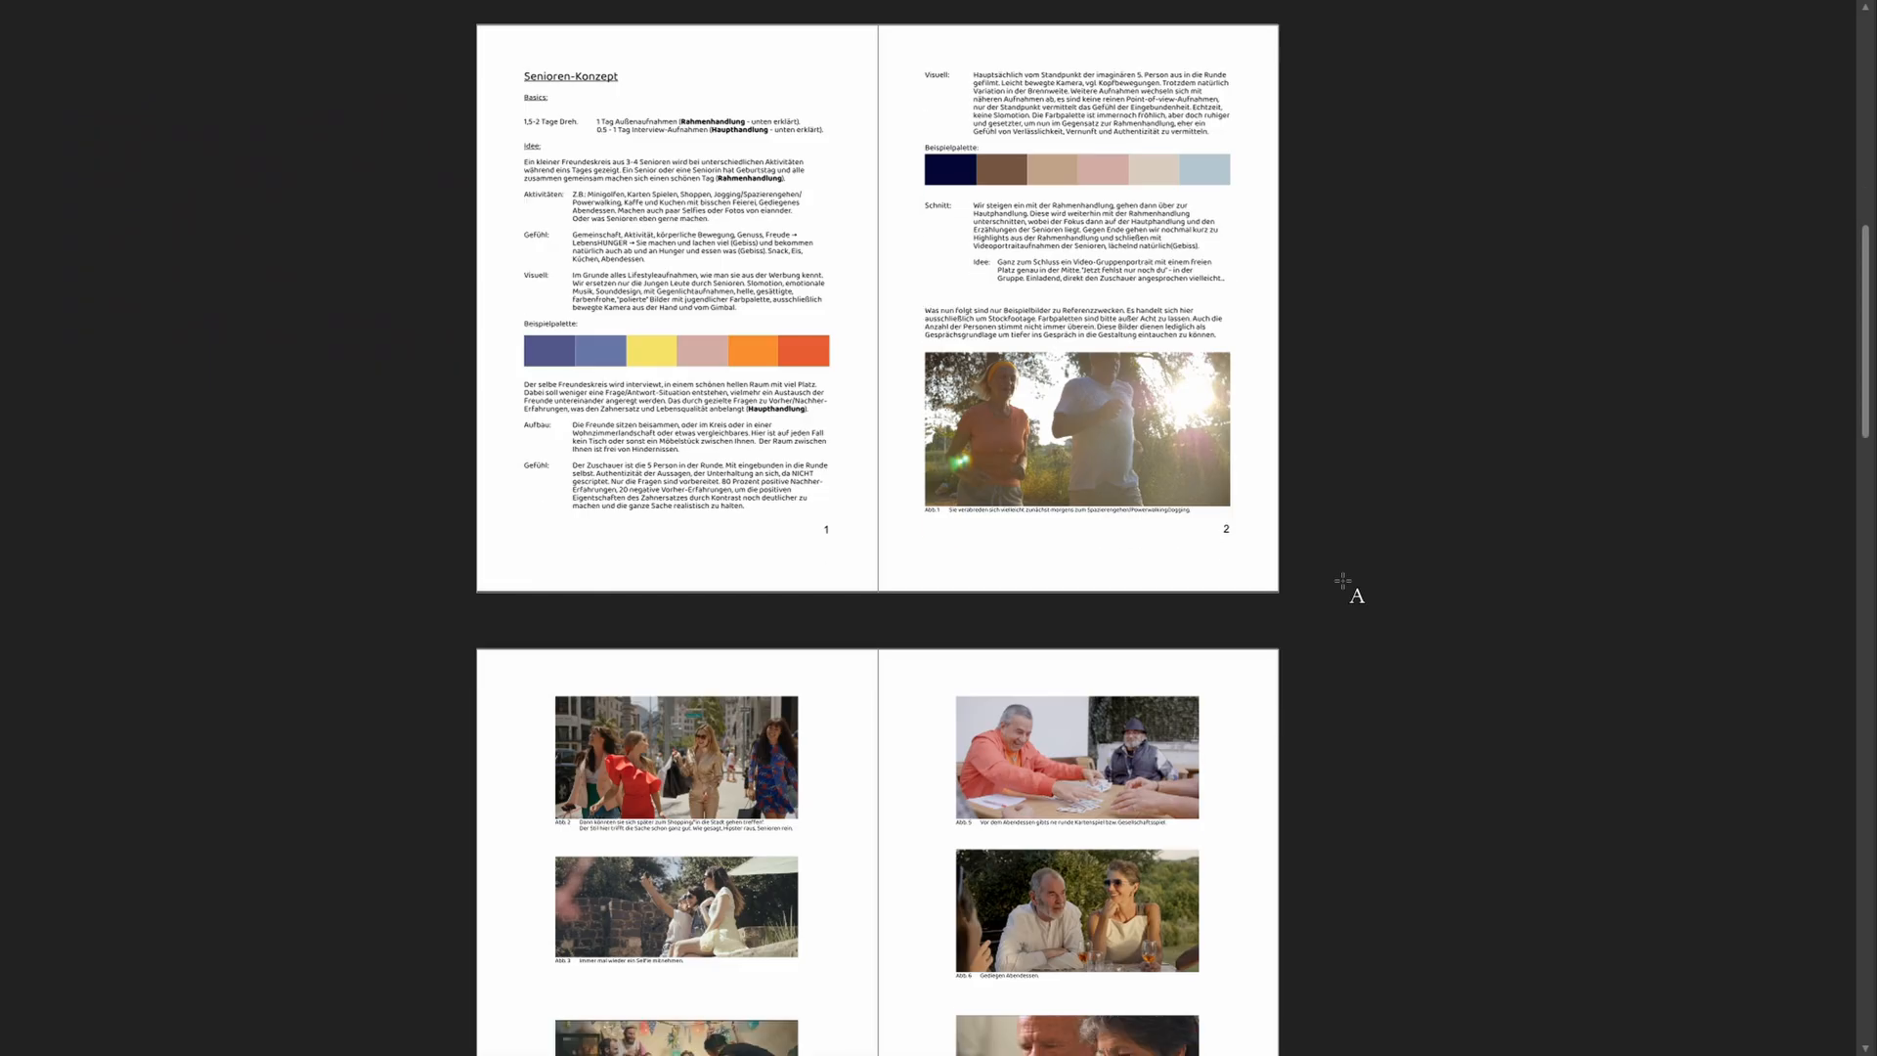
Read through the Senioren-Konzept document and examine its colour palettes and reference images
scroll(1343, 582, "down", 3)
scroll(1343, 582, "down", 5)
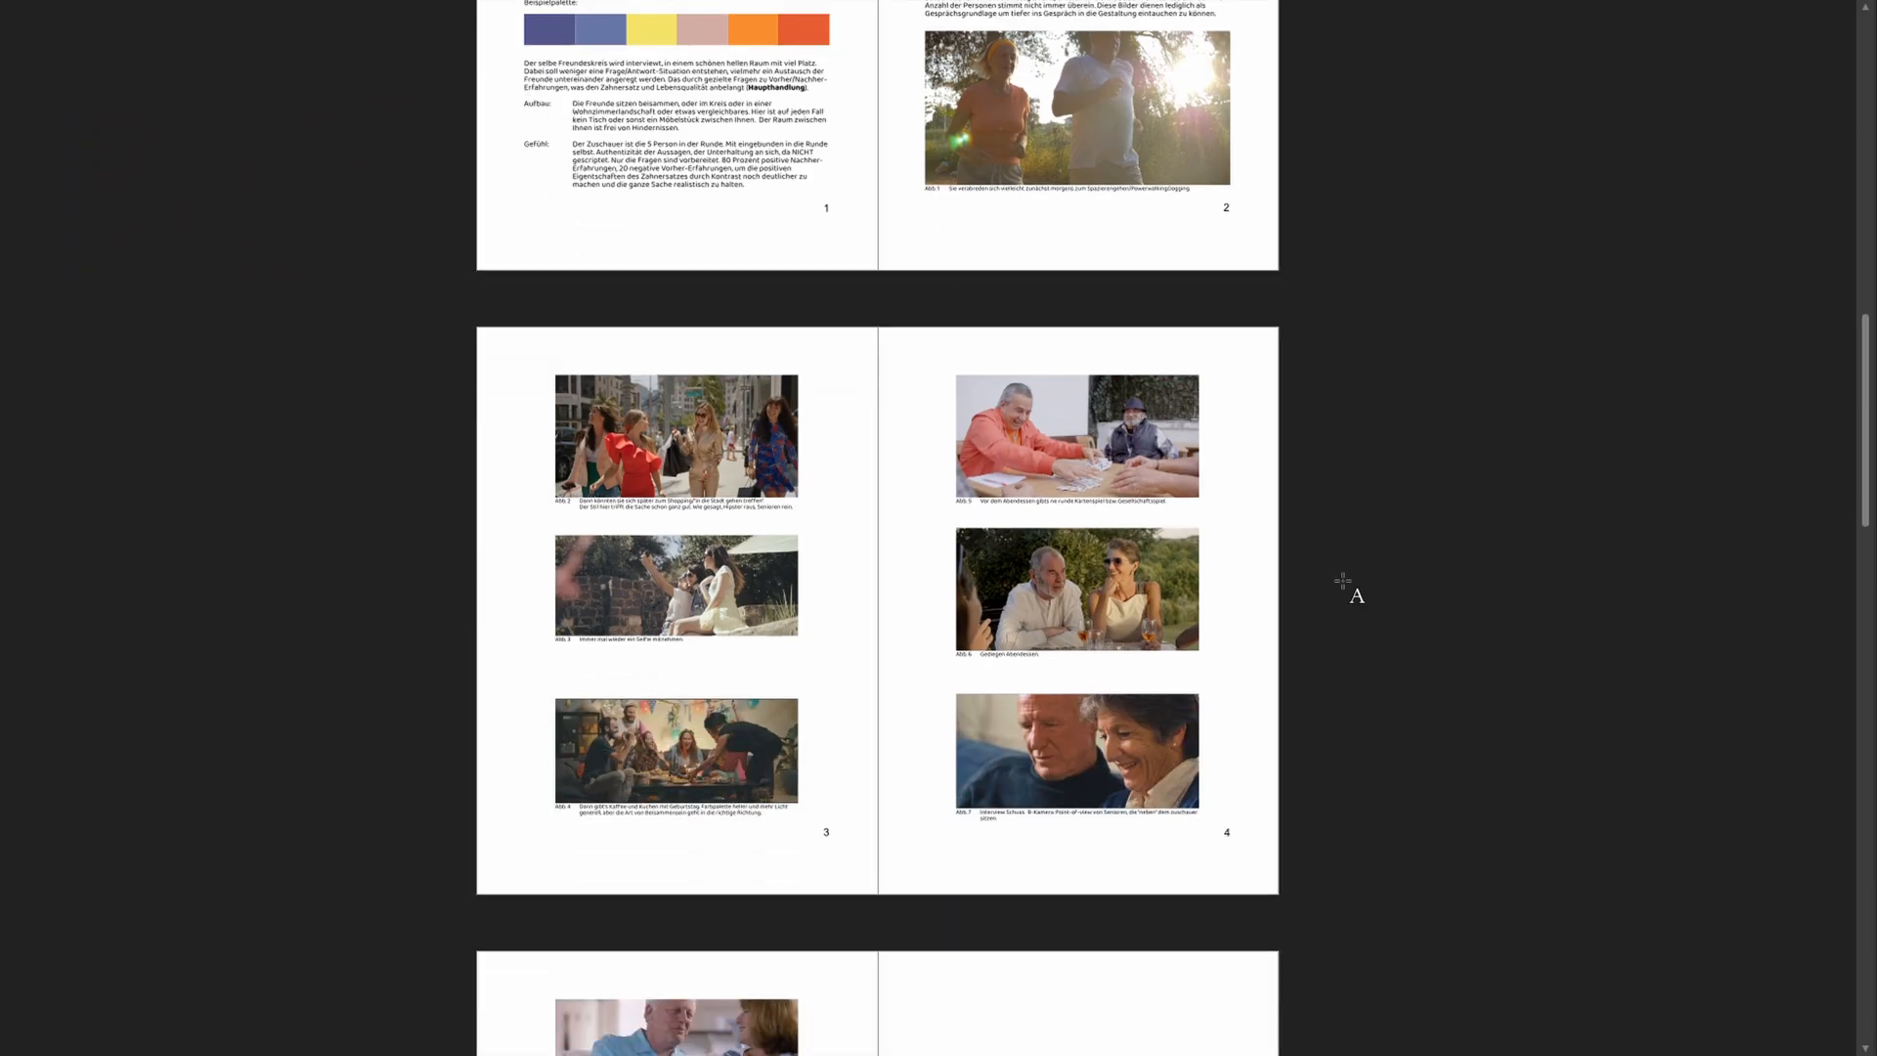
scroll(1343, 581, "down", 1)
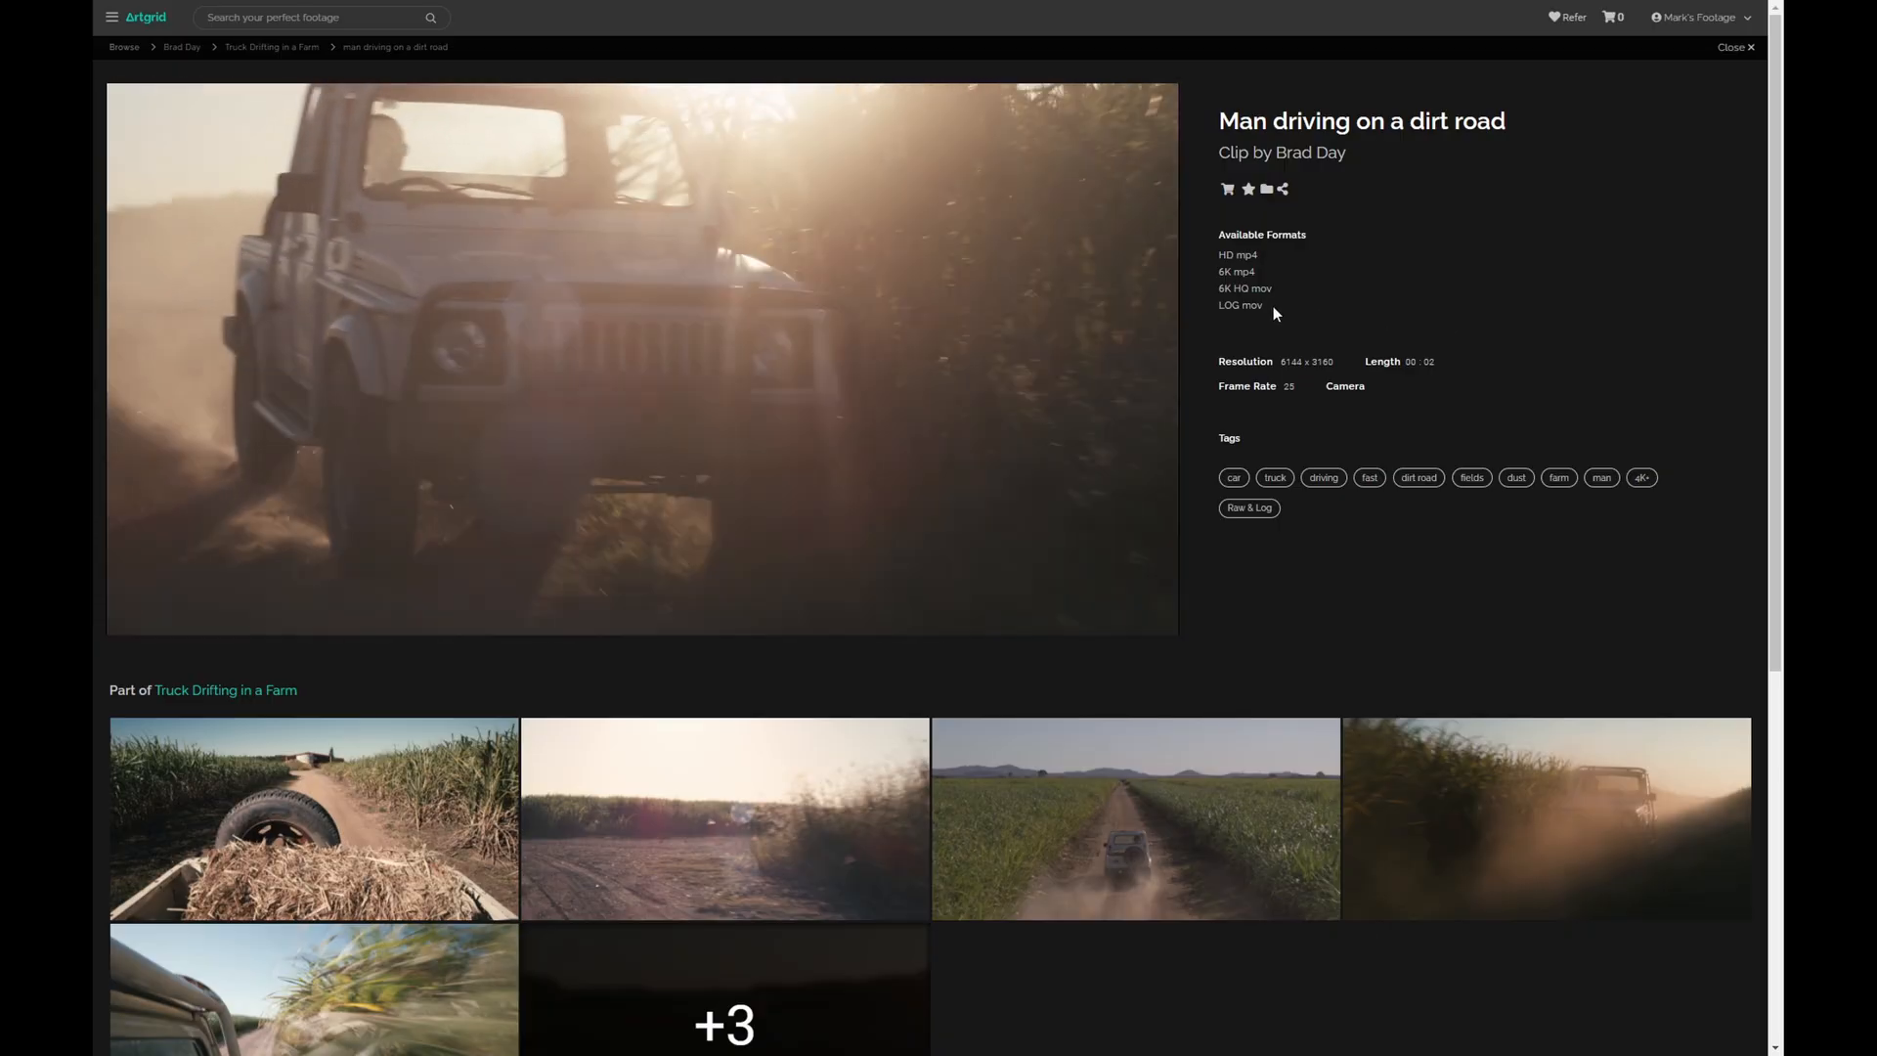
Examine the available download formats of the Artgrid clip "Man driving on a dirt road"
left_click_drag(1272, 307, 1221, 264)
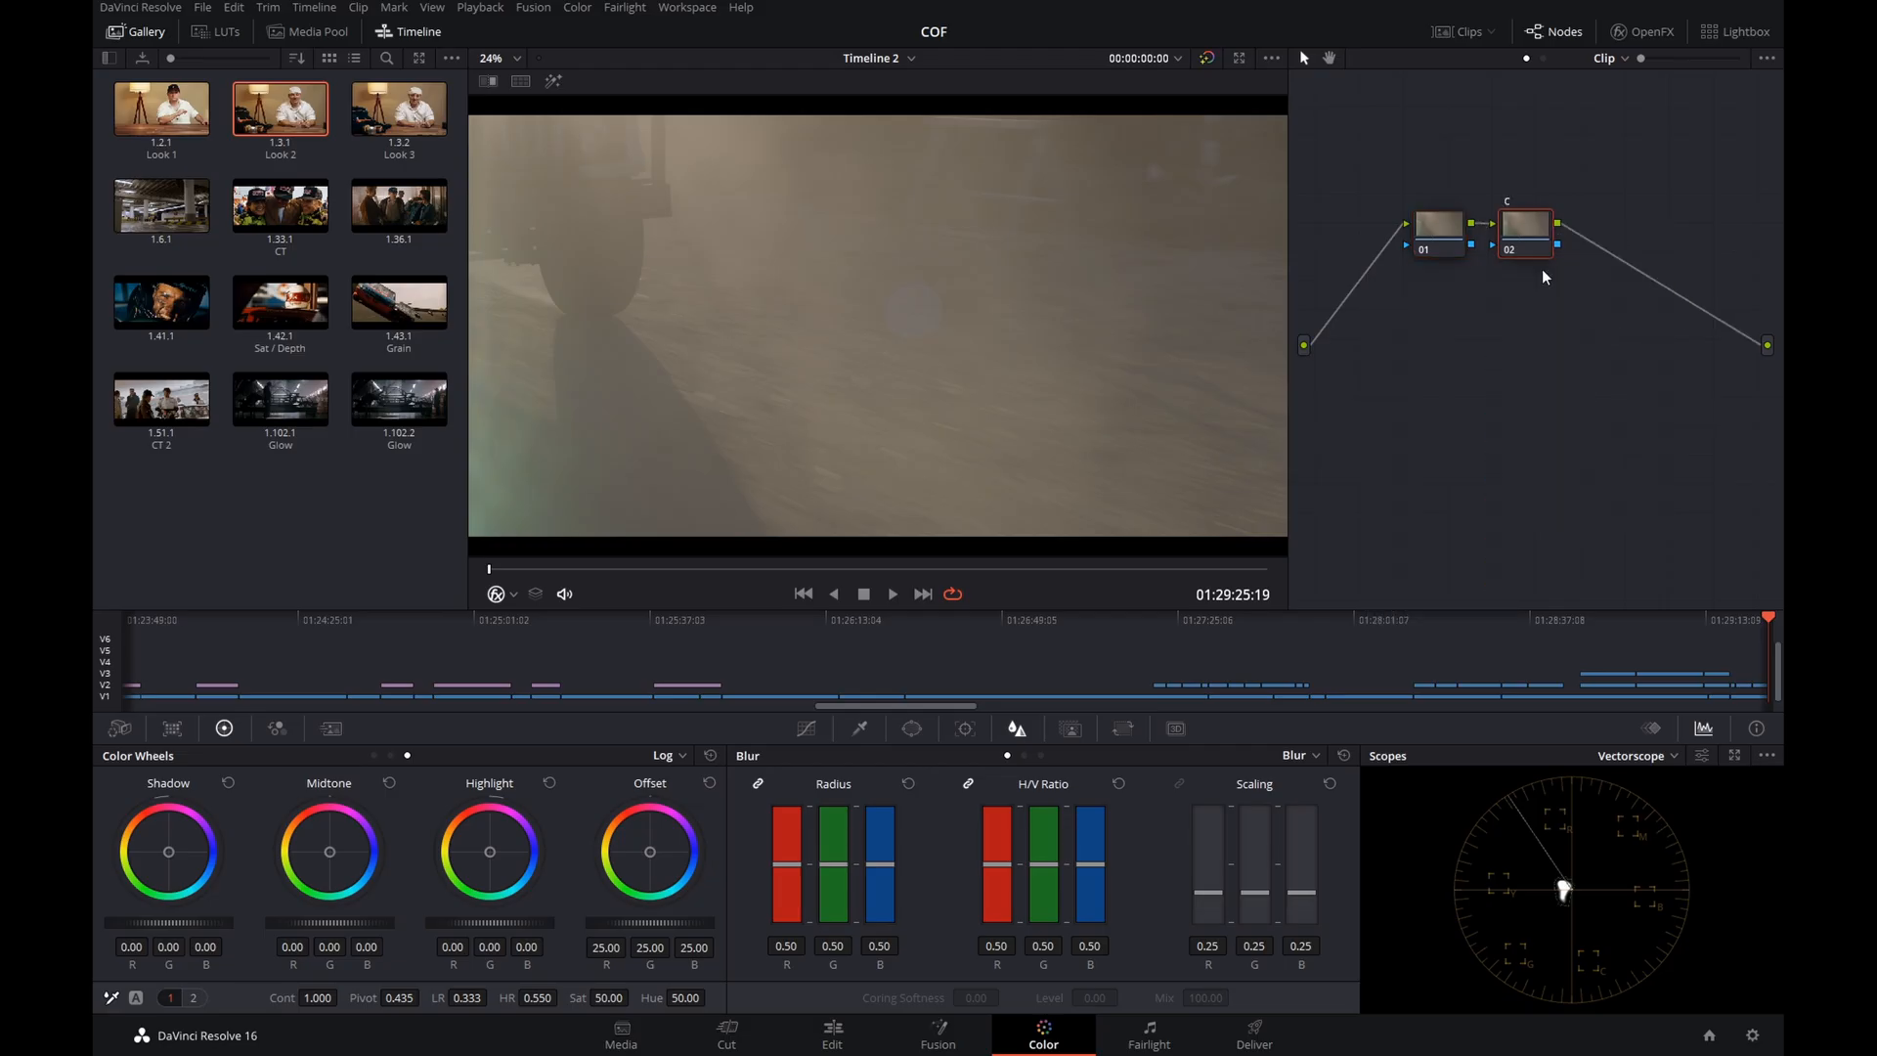
Raise the highlights on the contrast node, and correct the white balance on the first node, labelling it WB
left_click_drag(445, 926, 489, 925)
left_click(1439, 229)
left_click(110, 998)
right_click(1439, 234)
left_click(1454, 273)
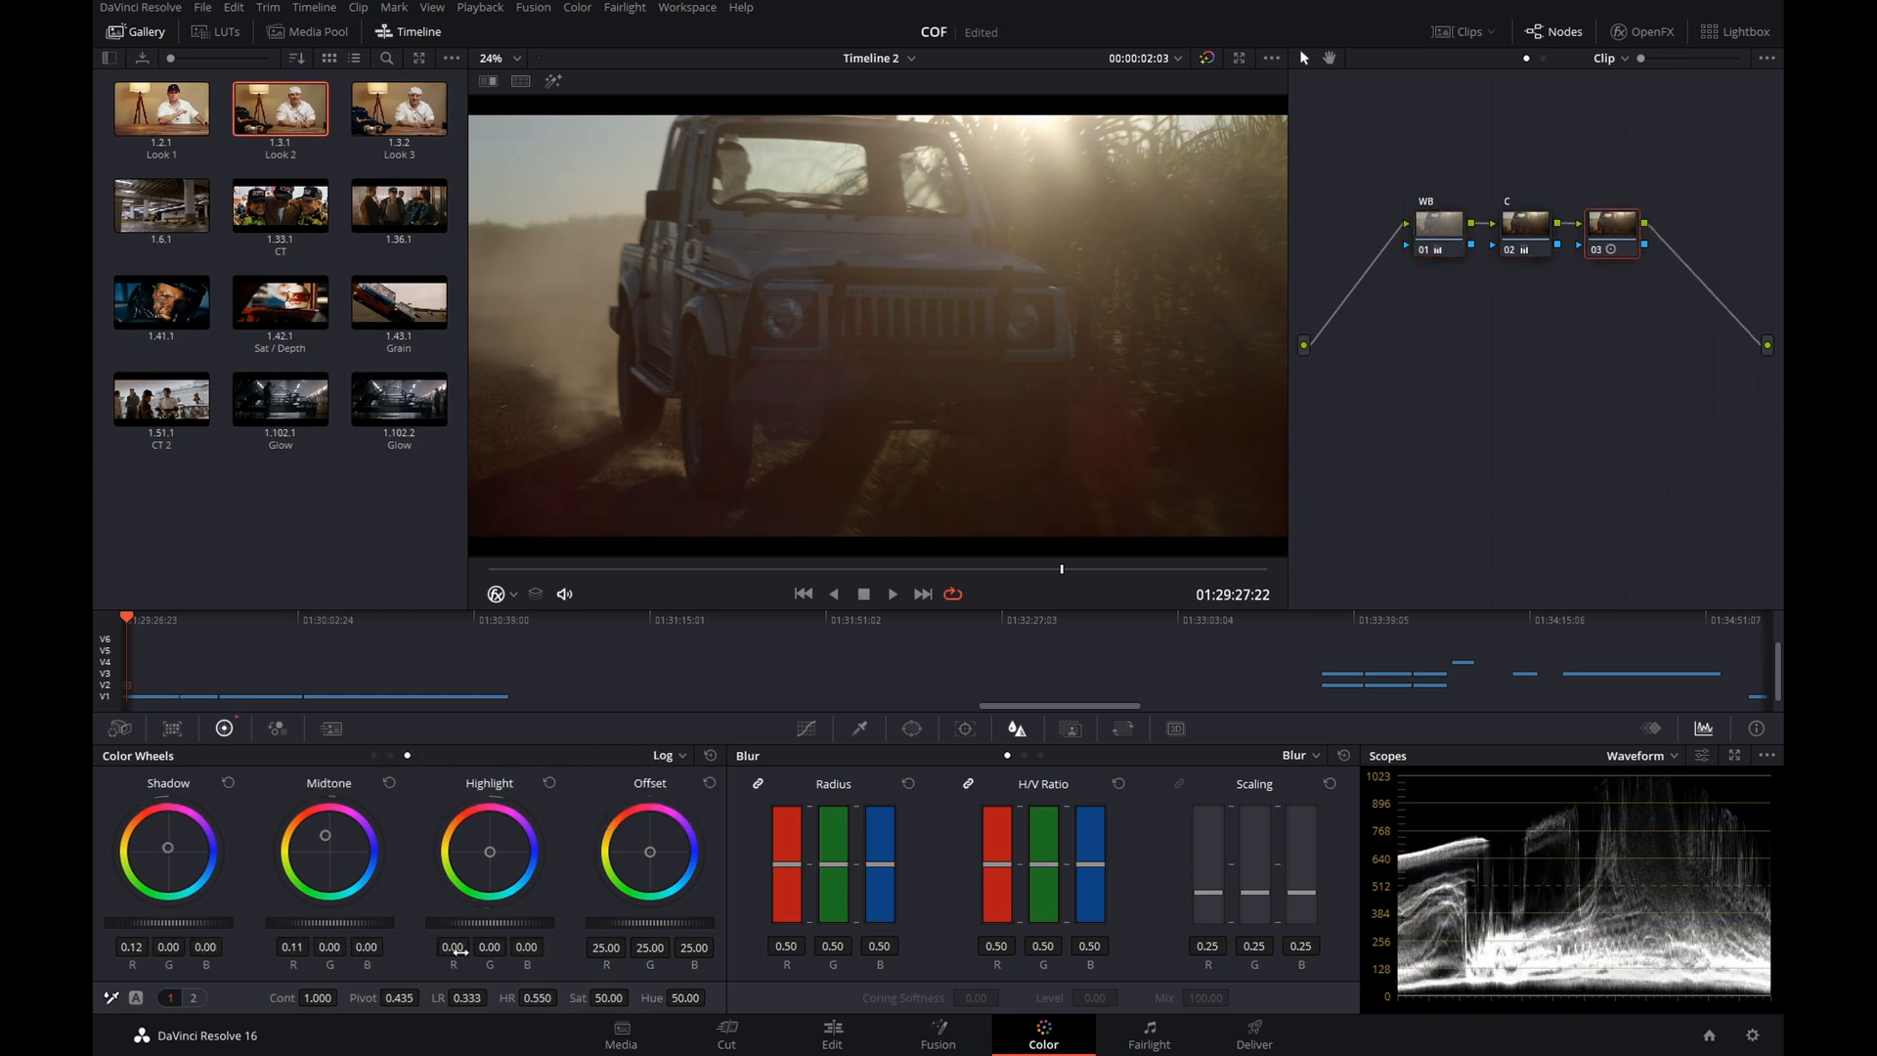
On the third node, set the highlight blue to 0.25 and desaturate the deep shadows with a Lum Vs Sat curve point at 0.11
left_click_drag(527, 947, 551, 947)
left_click(805, 729)
left_click_drag(816, 873, 803, 872)
left_click(1439, 230)
left_click(1615, 233)
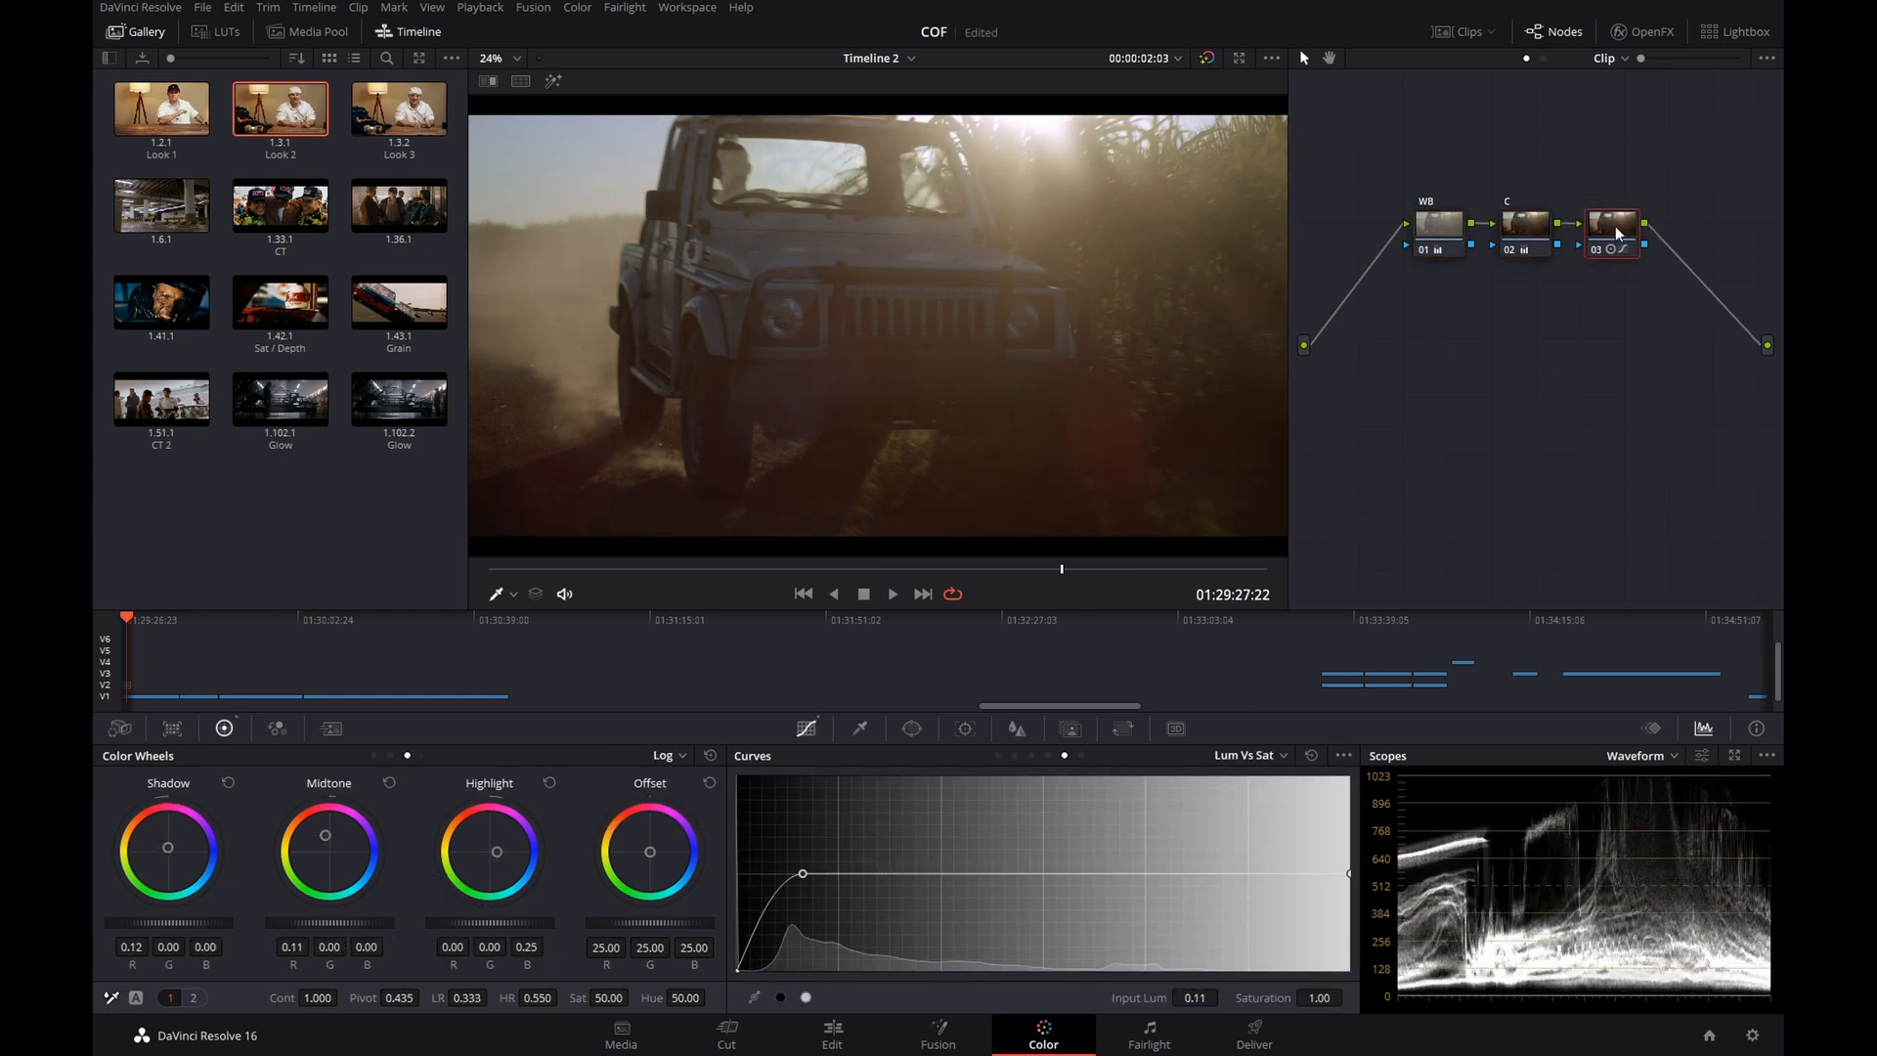
Label the third node CT, and lower its overall offset and adjust its lift in the primaries wheels
right_click(1614, 235)
type("CT")
left_click(374, 756)
left_click_drag(650, 922, 596, 922)
mouse_move(169, 922)
left_mouse_down()
mouse_move(152, 923)
mouse_move(169, 922)
left_mouse_up()
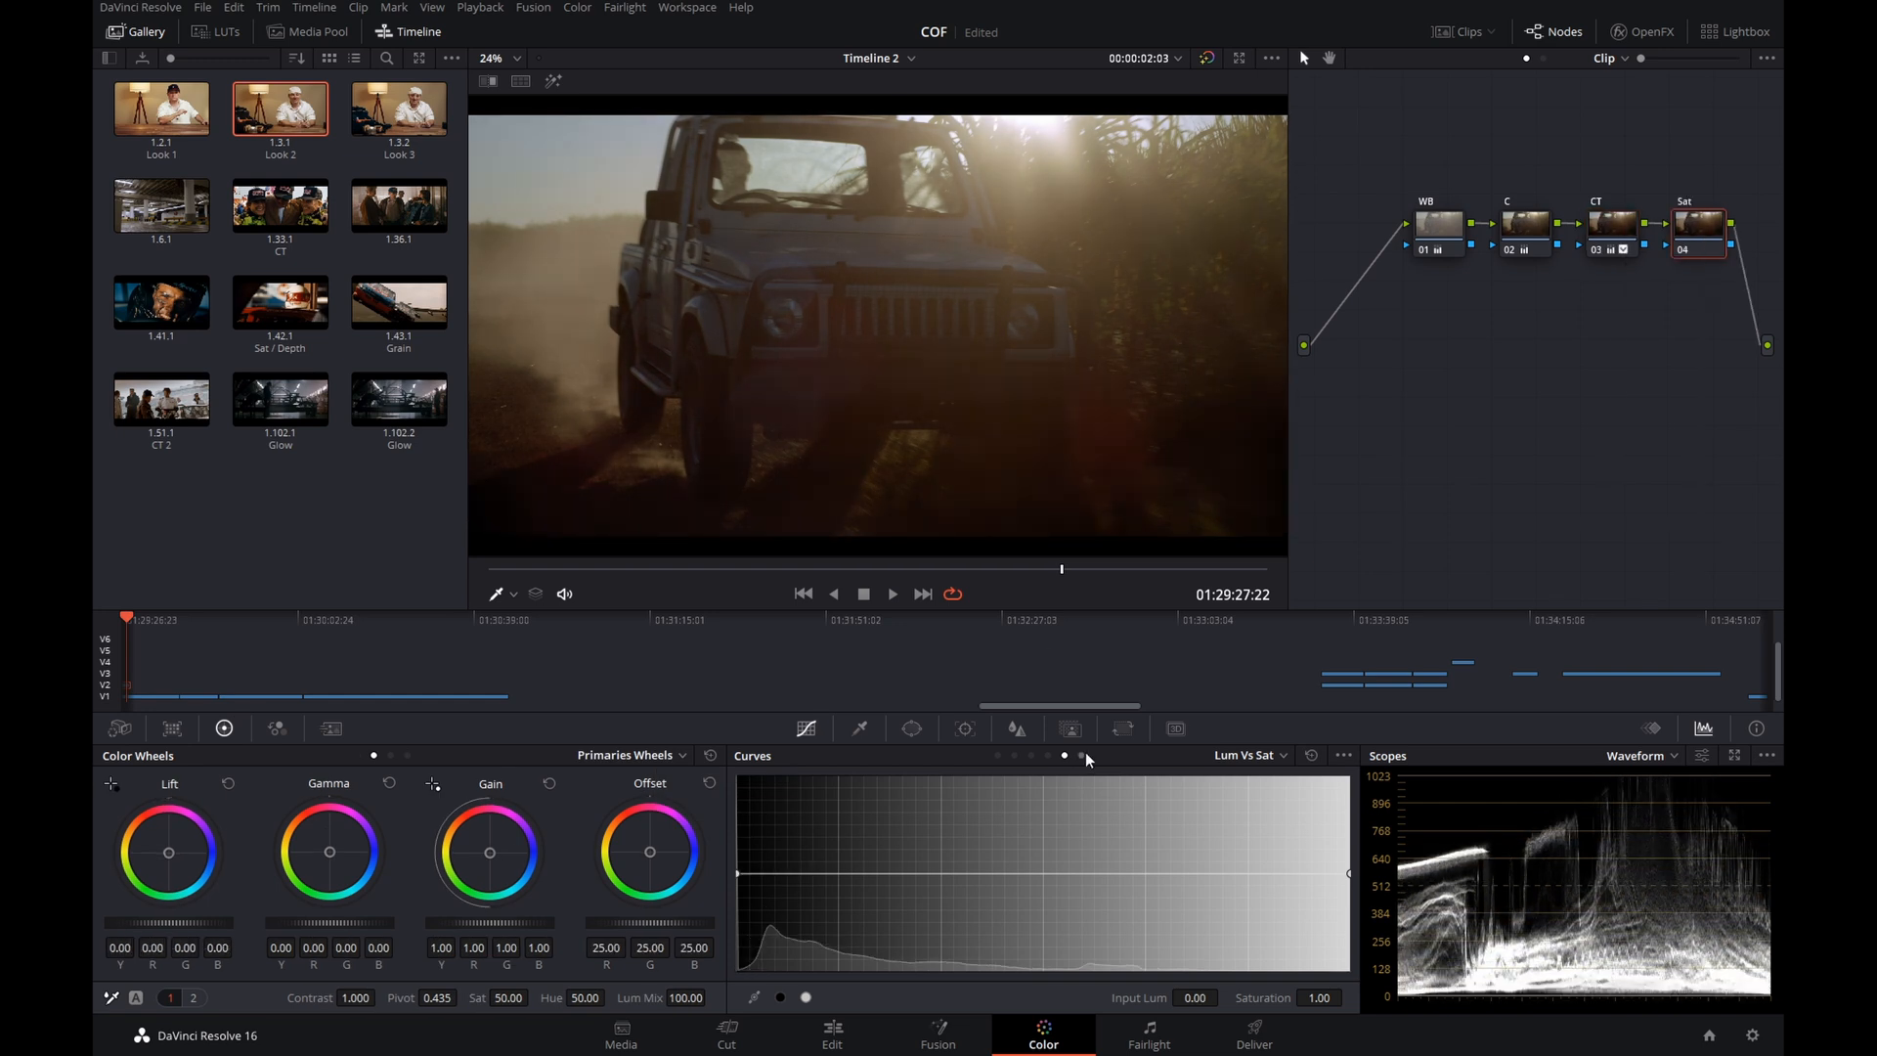
Label the fifth node Glow, apply the ResolveFX Glow effect to it and fine-tune the effect's settings
type("Glow")
left_click(1642, 32)
left_click(1453, 92)
type("gl")
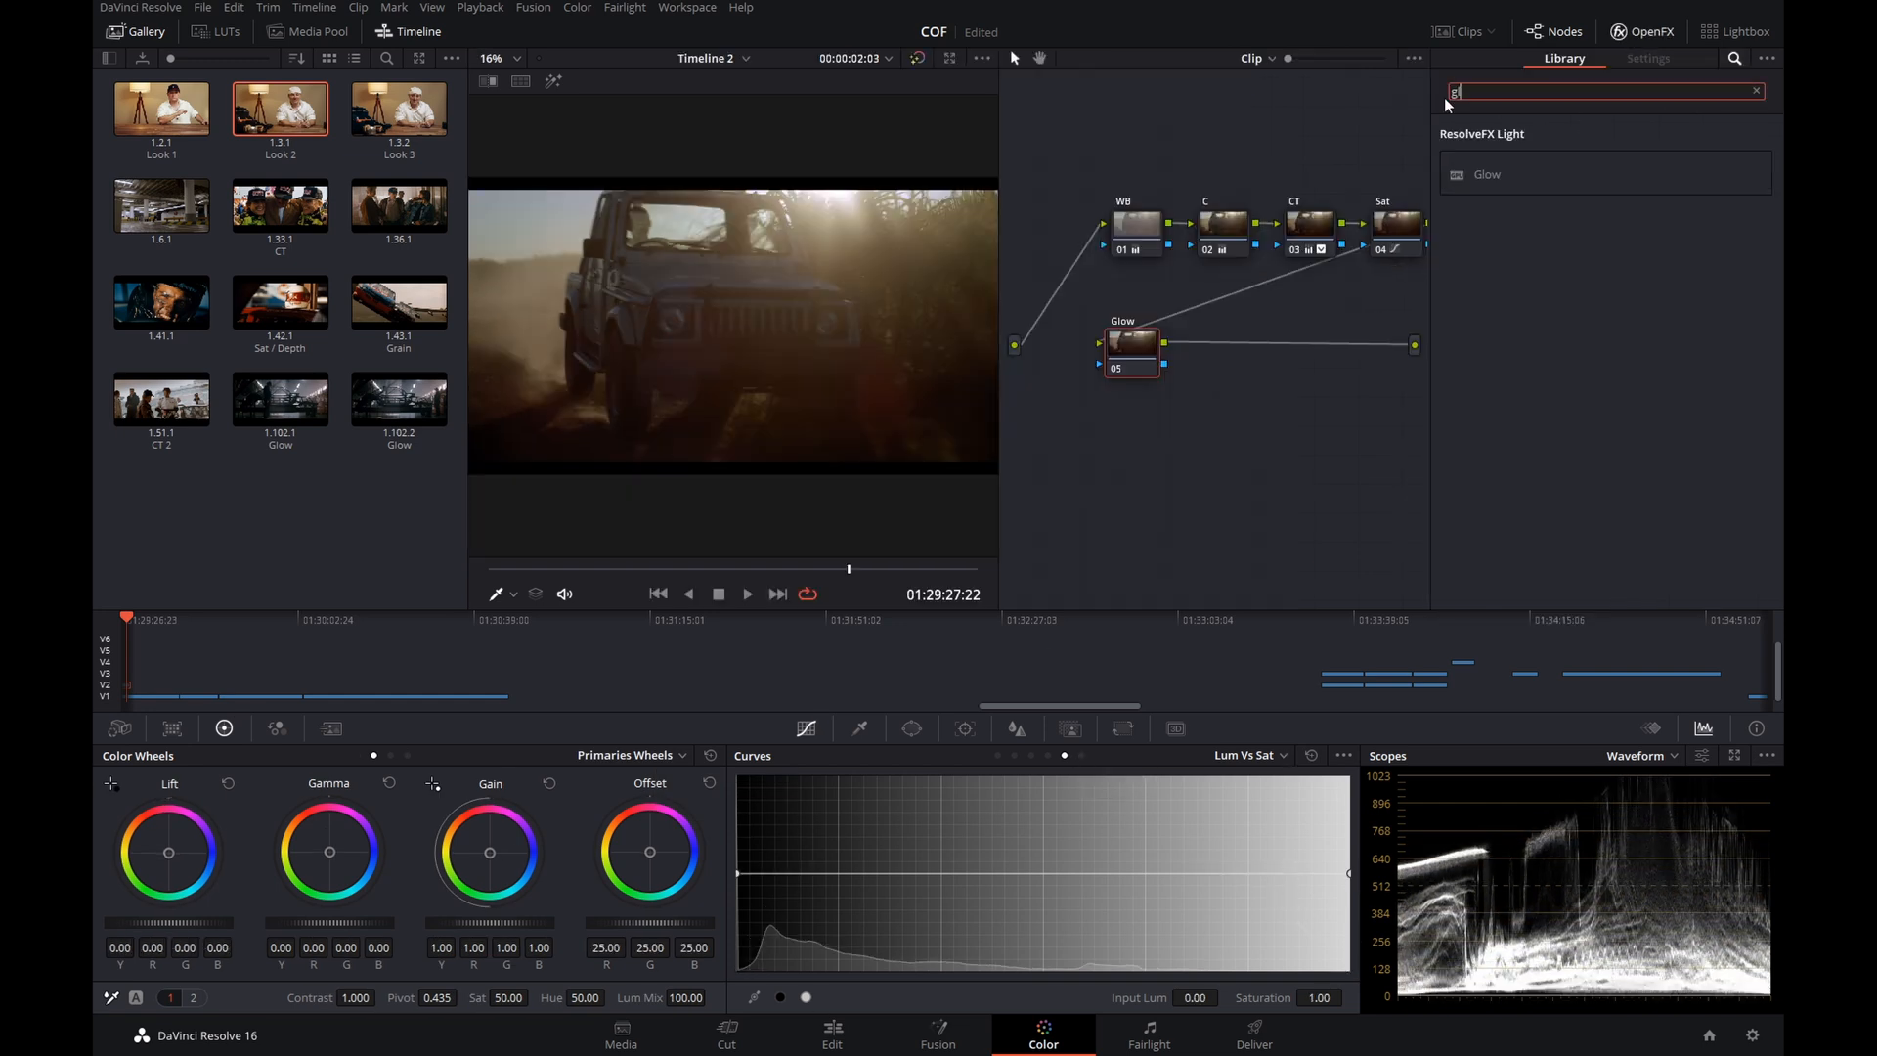
left_click_drag(1486, 174, 1132, 346)
left_click_drag(1633, 198, 1622, 197)
Add a serial node after Glow, apply the grain effect to it and label the node Grain
key("alt+s")
left_click_drag(1466, 93, 1447, 97)
type("gr")
left_click_drag(1495, 174, 1219, 346)
type("Grain")
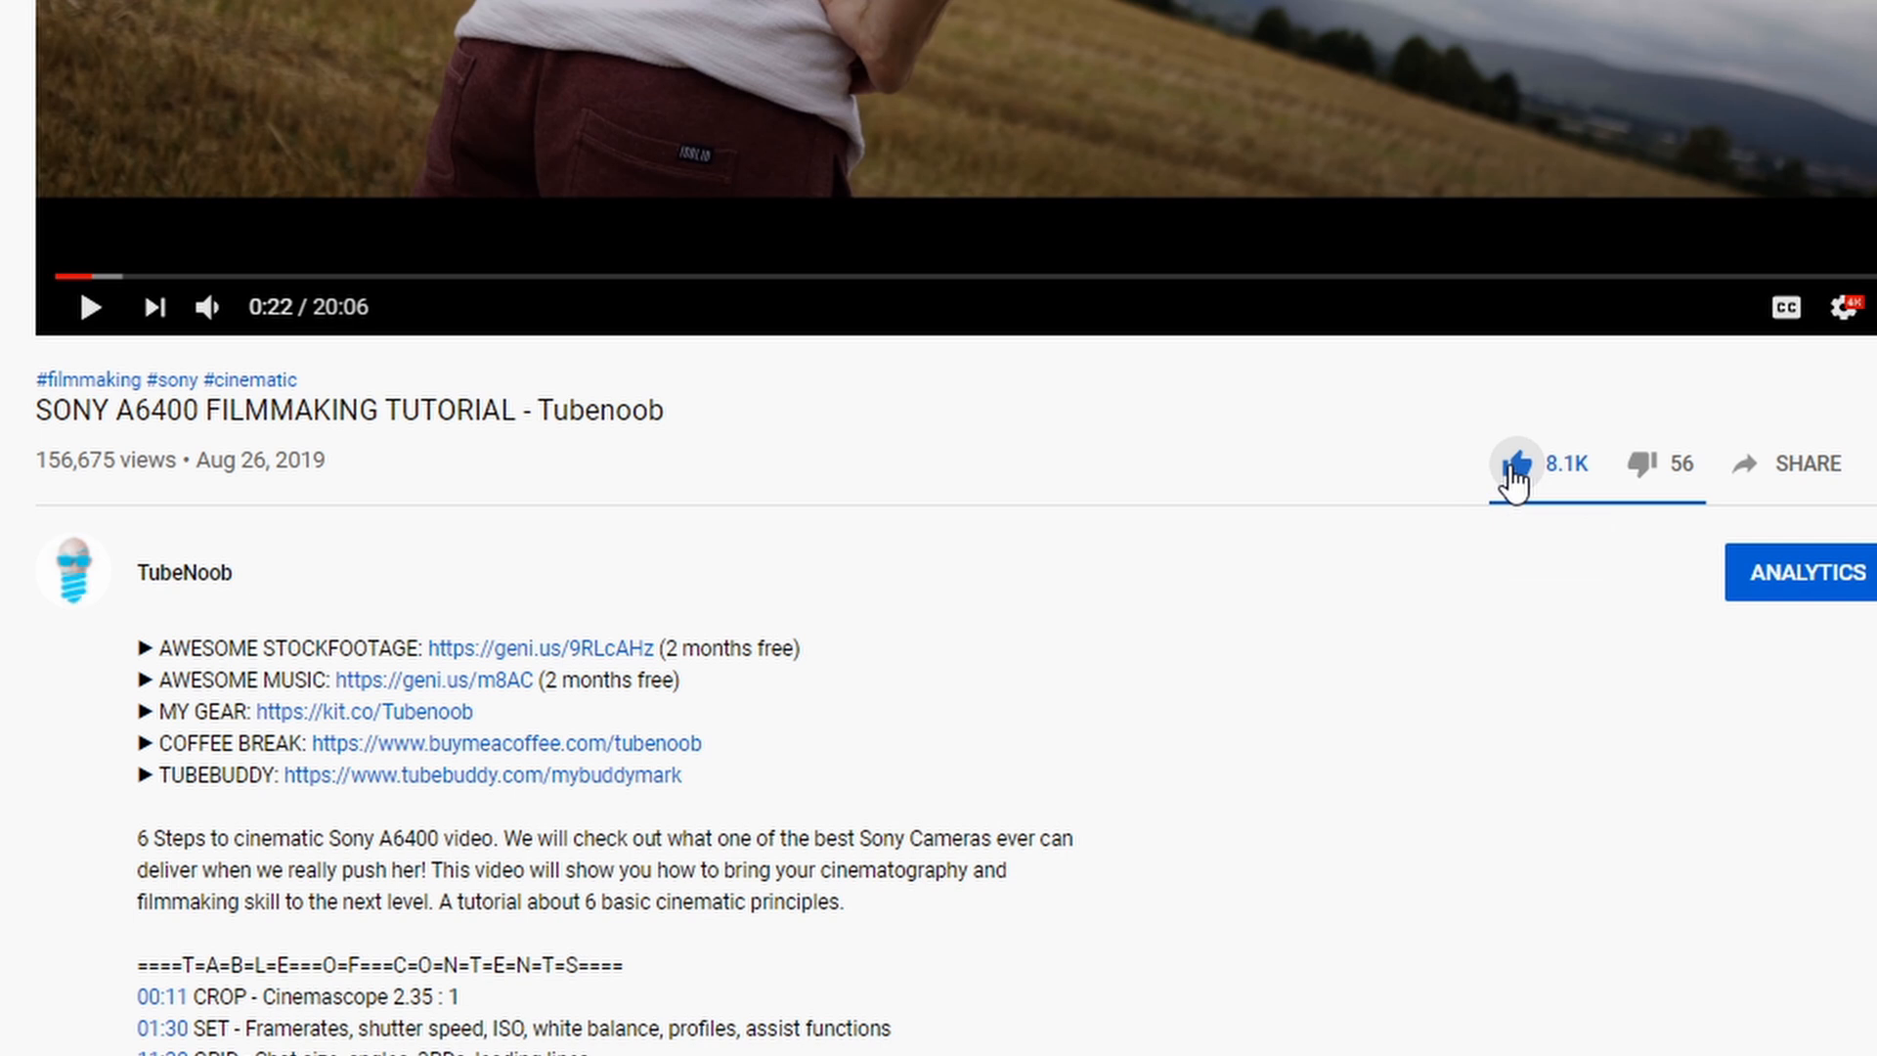
Look through the viewer comments below the Sony A6400 filmmaking tutorial on YouTube
scroll(1421, 474, "down", 20)
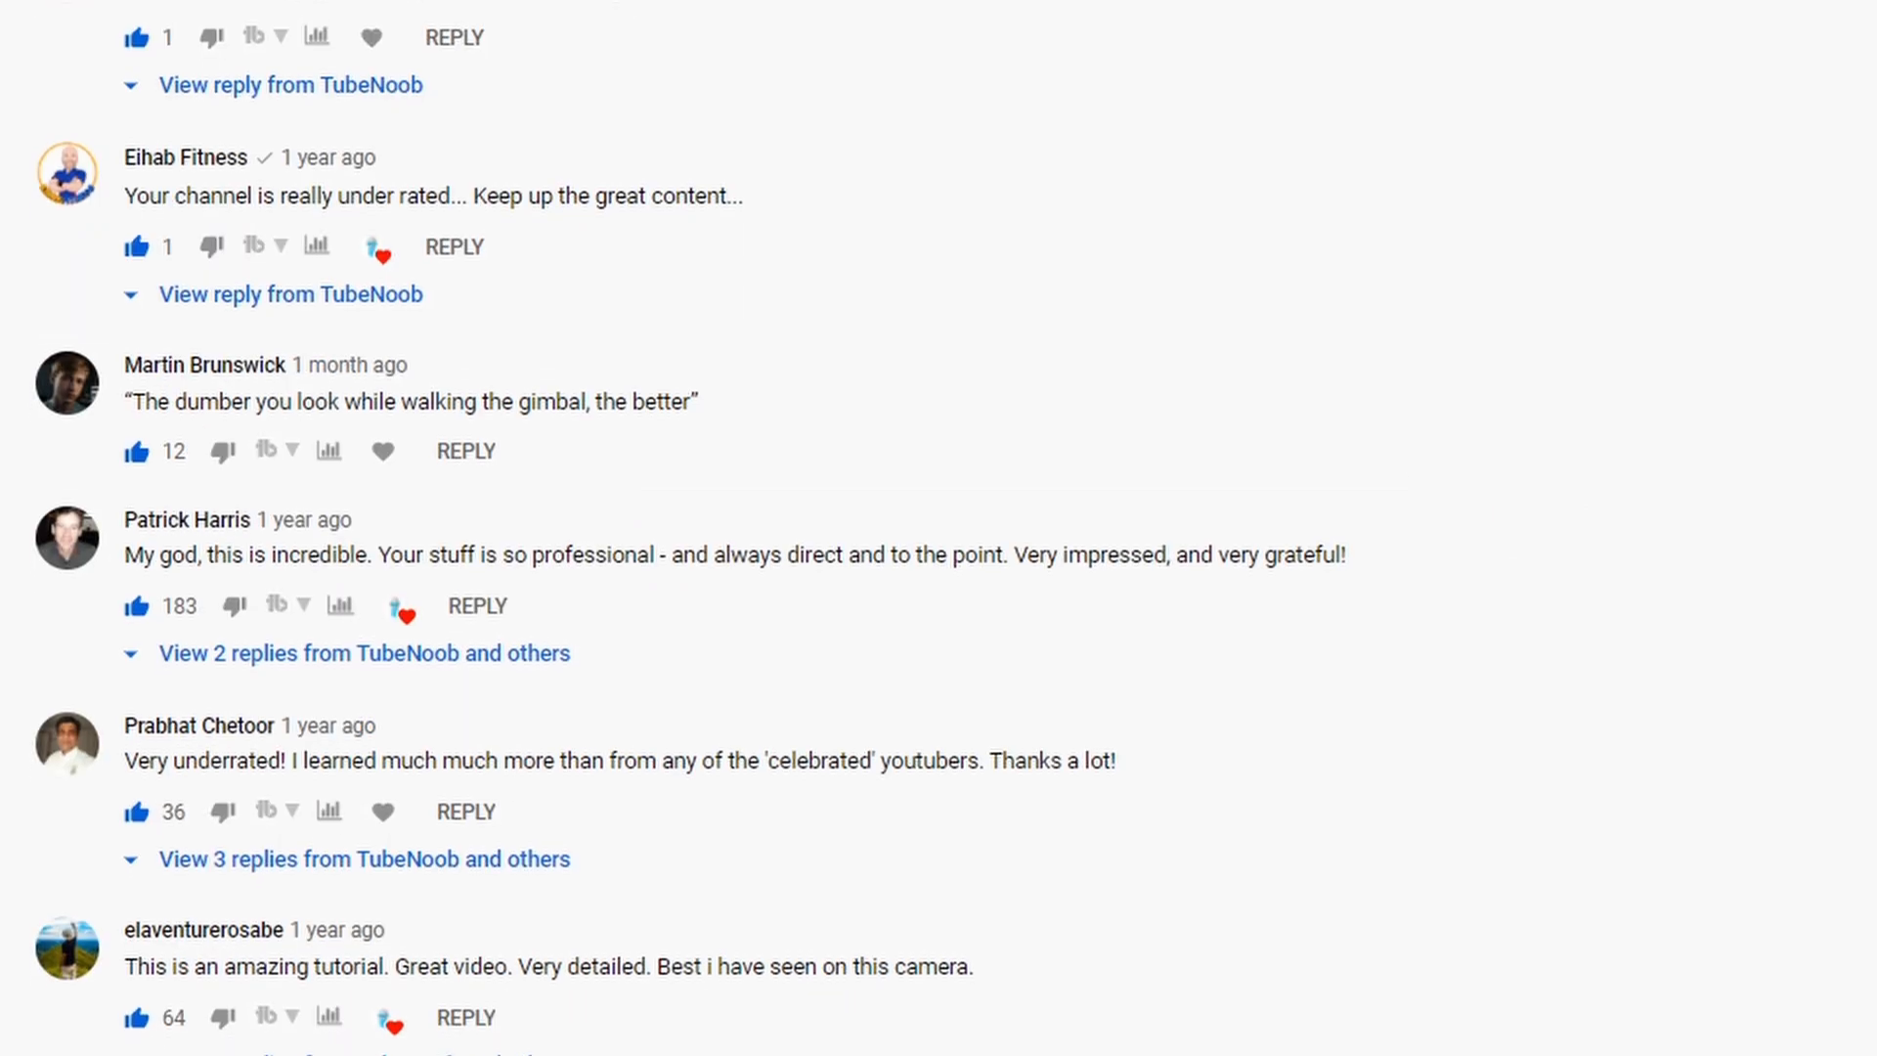